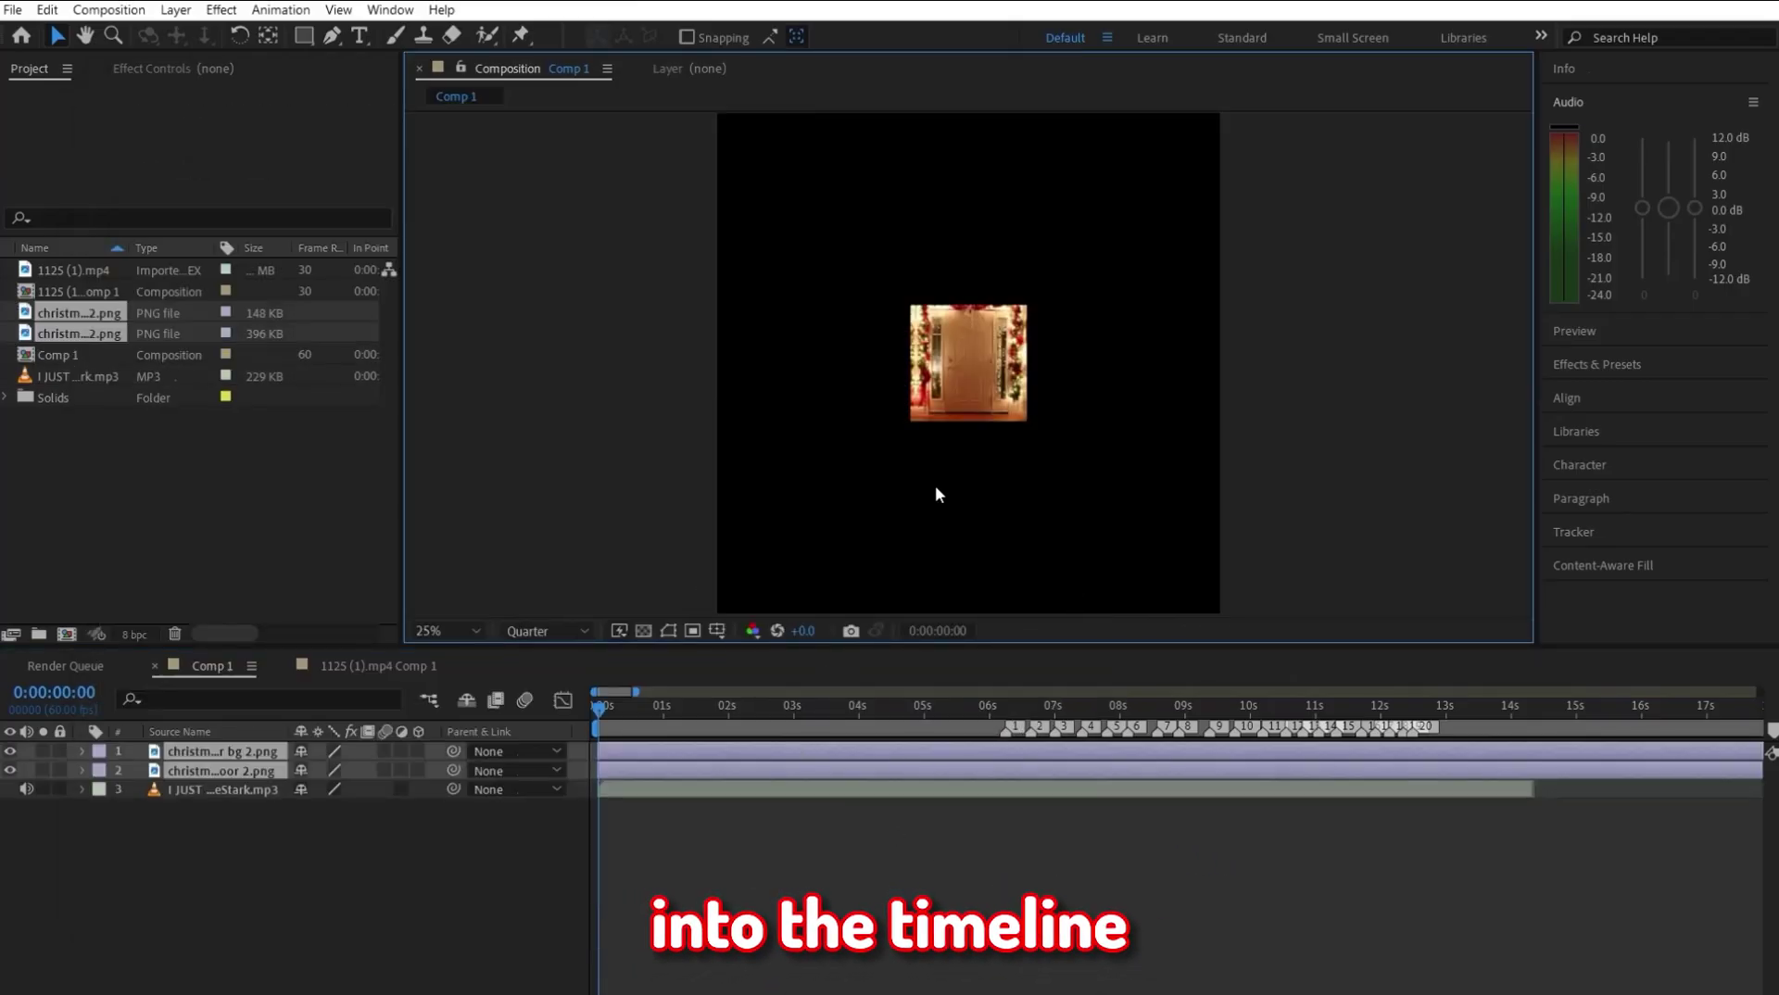
Step: Set the preview resolution to Full and scale both Christmas door images to 437% to fill the composition
left_click(535, 640)
left_click(517, 690)
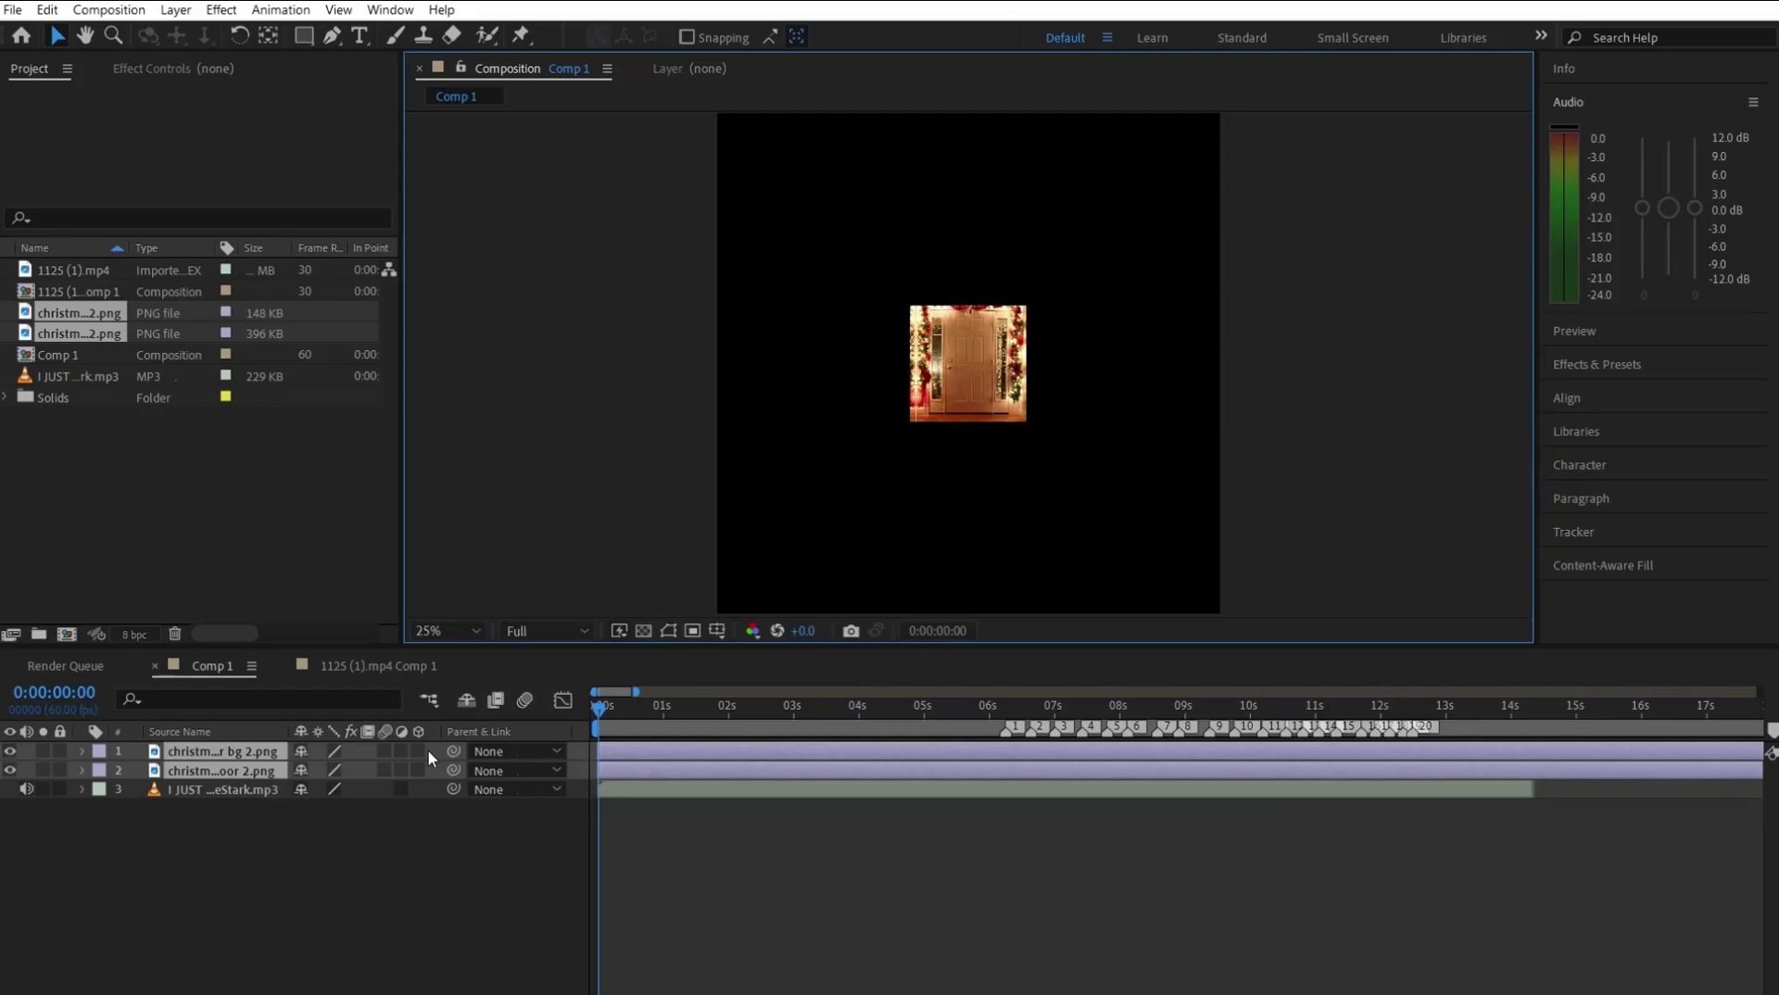
key("s")
left_click_drag(333, 771, 691, 766)
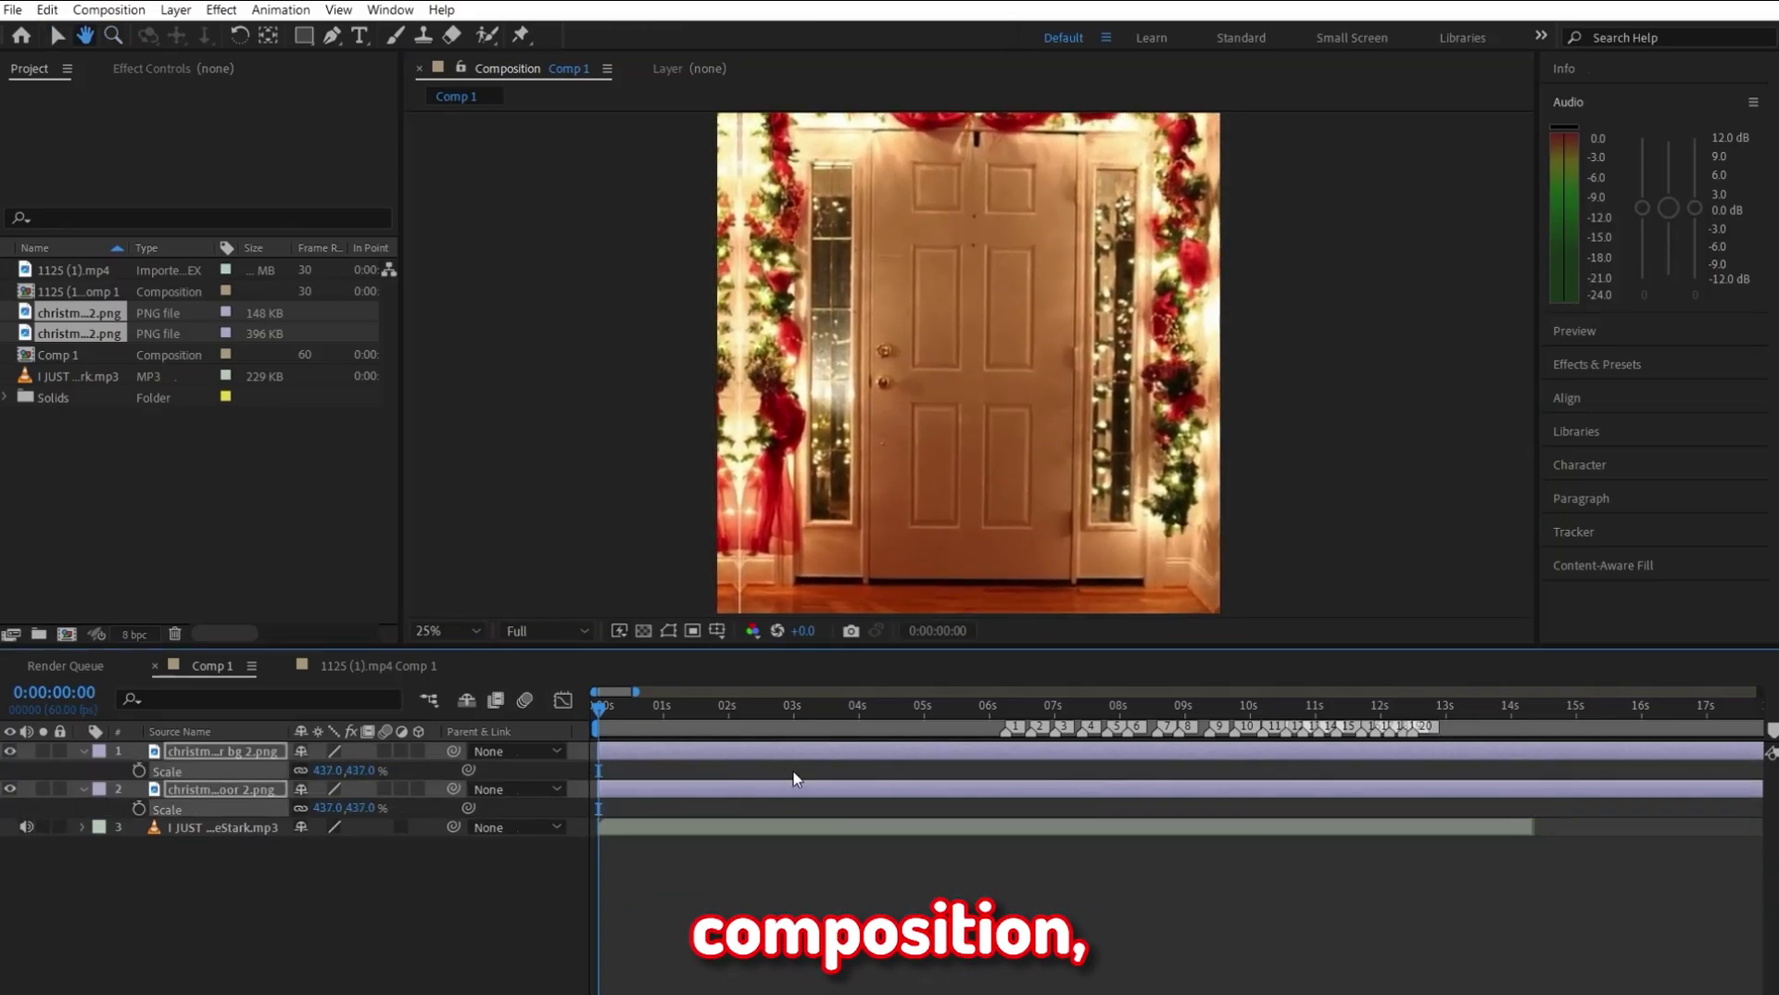
left_click(649, 915)
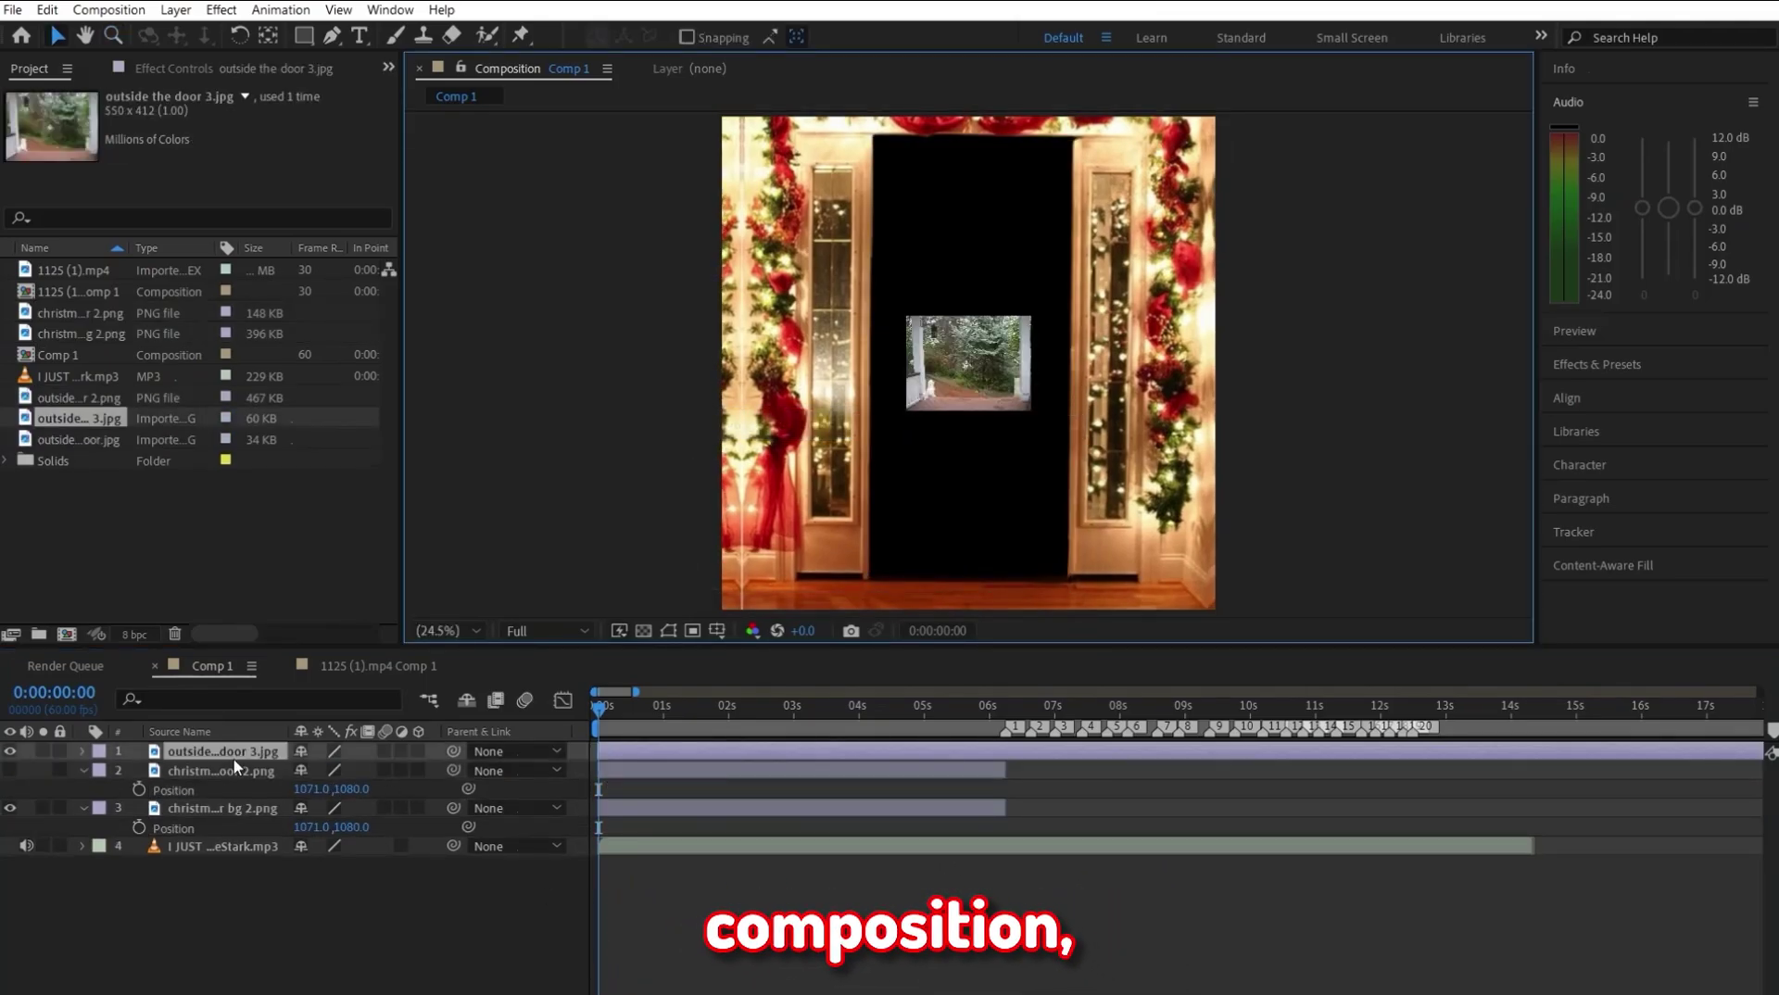
Step: Move the outside the door 3.jpg layer beneath both door layers, scale it to fill the doorway, and show the door layer
left_click_drag(234, 766, 853, 882)
key("s")
left_click_drag(311, 845, 871, 887)
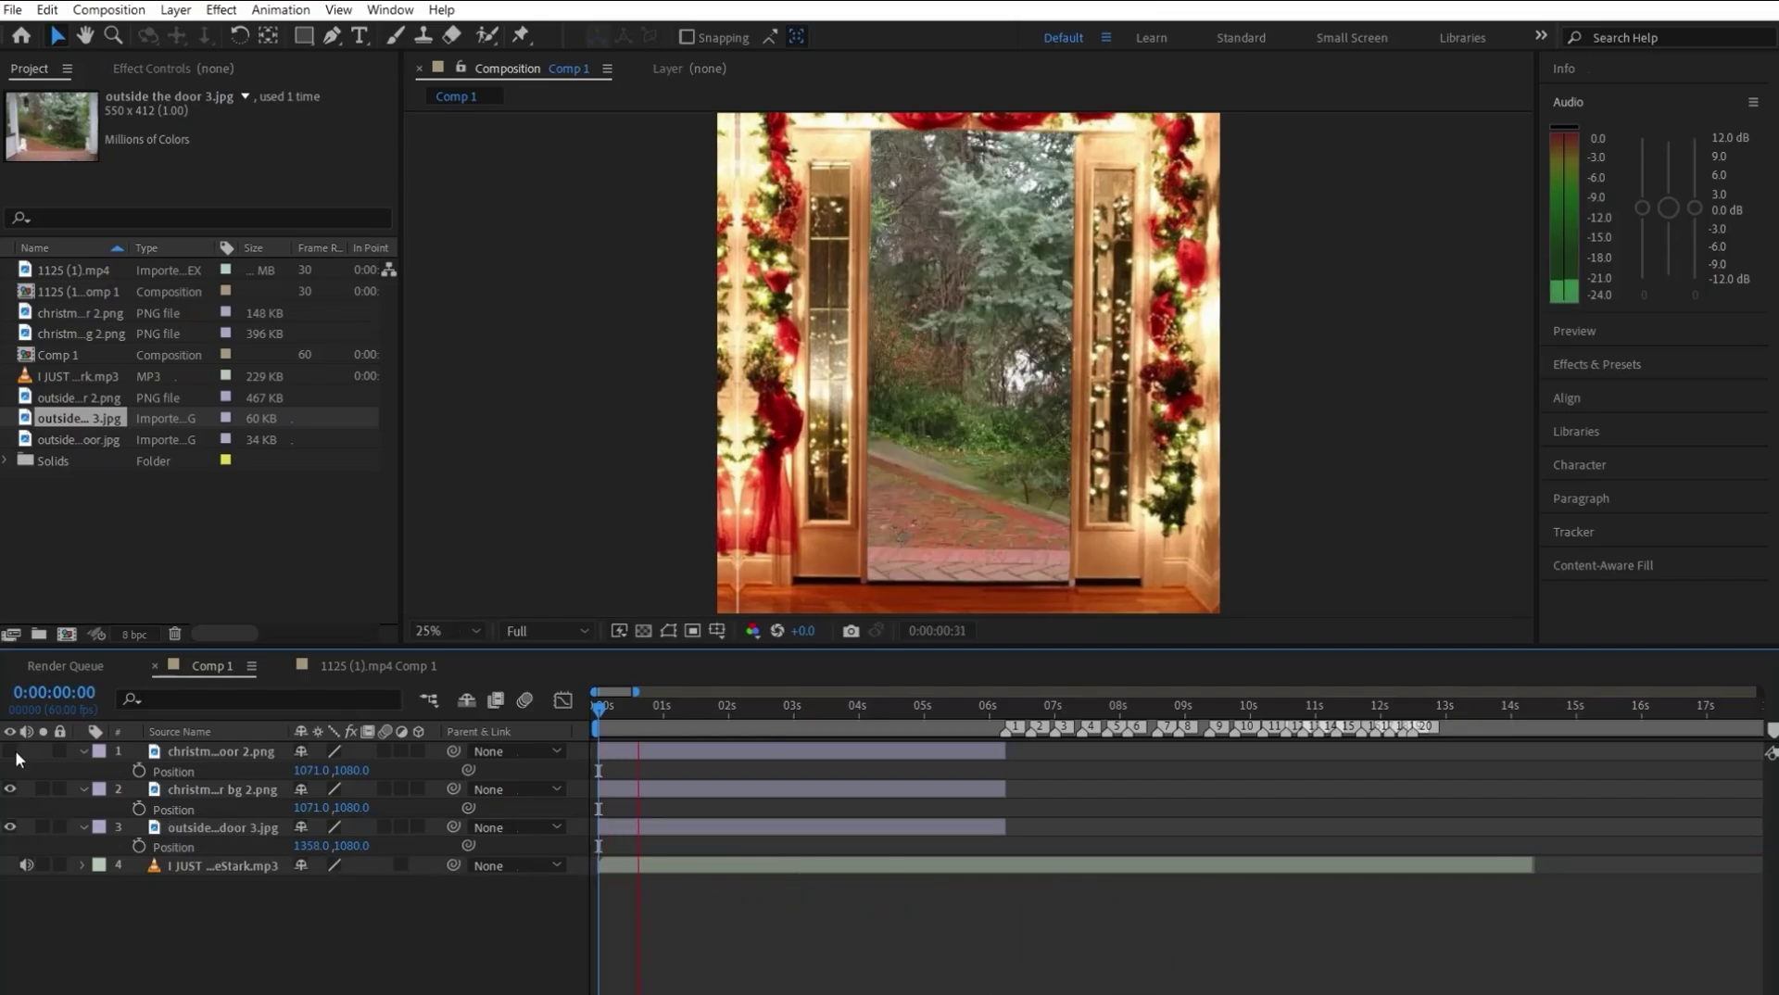
left_click(15, 751)
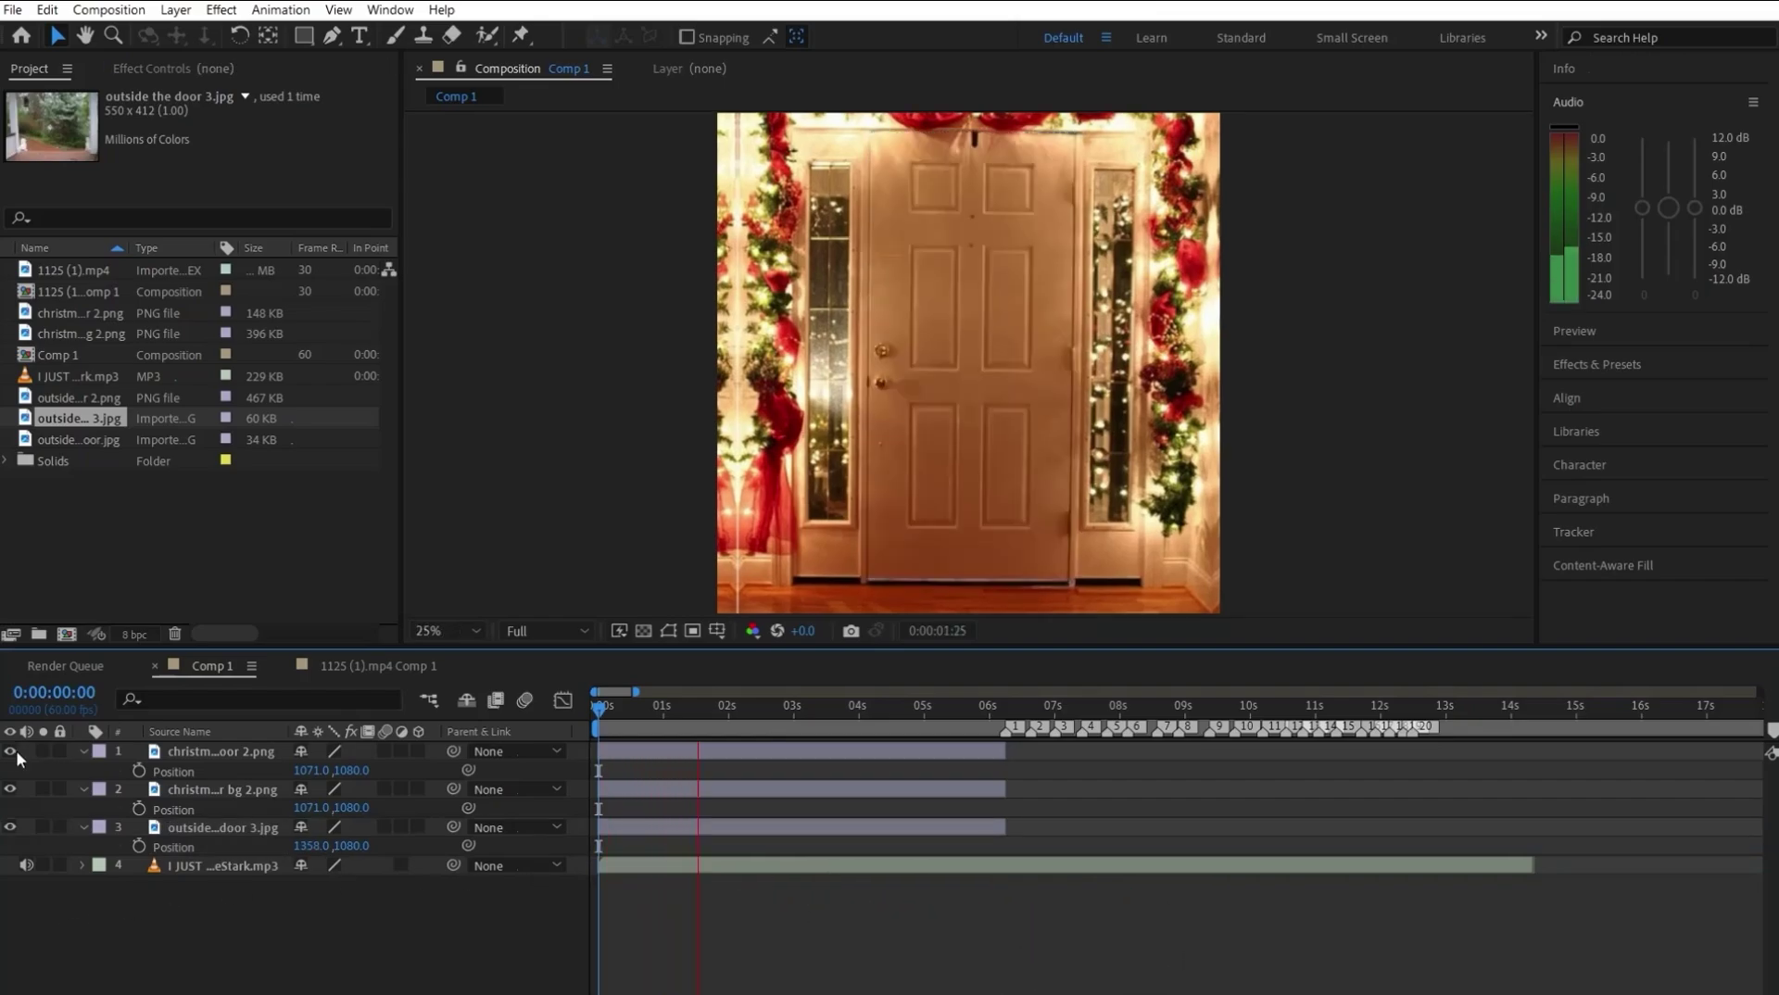
Step: Relocate the door layer's anchor point to the door's hinge edge with the Pan Behind tool
left_click(796, 729)
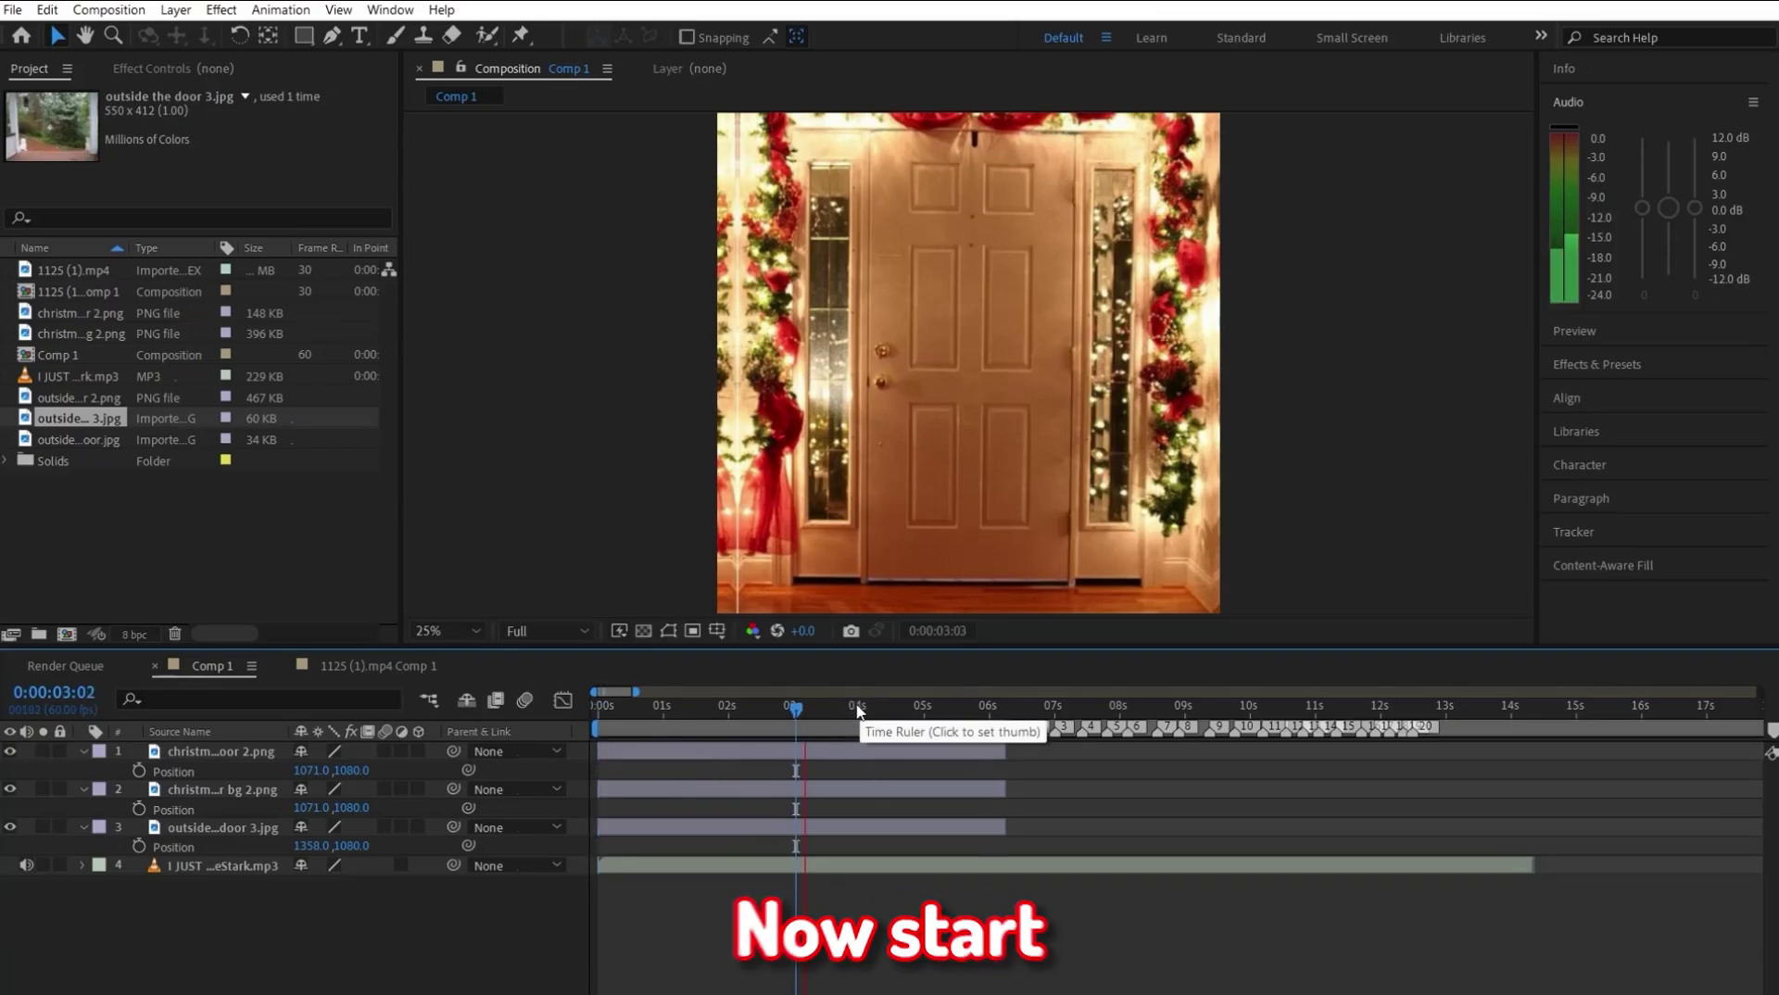
left_click(963, 417)
left_click(263, 39)
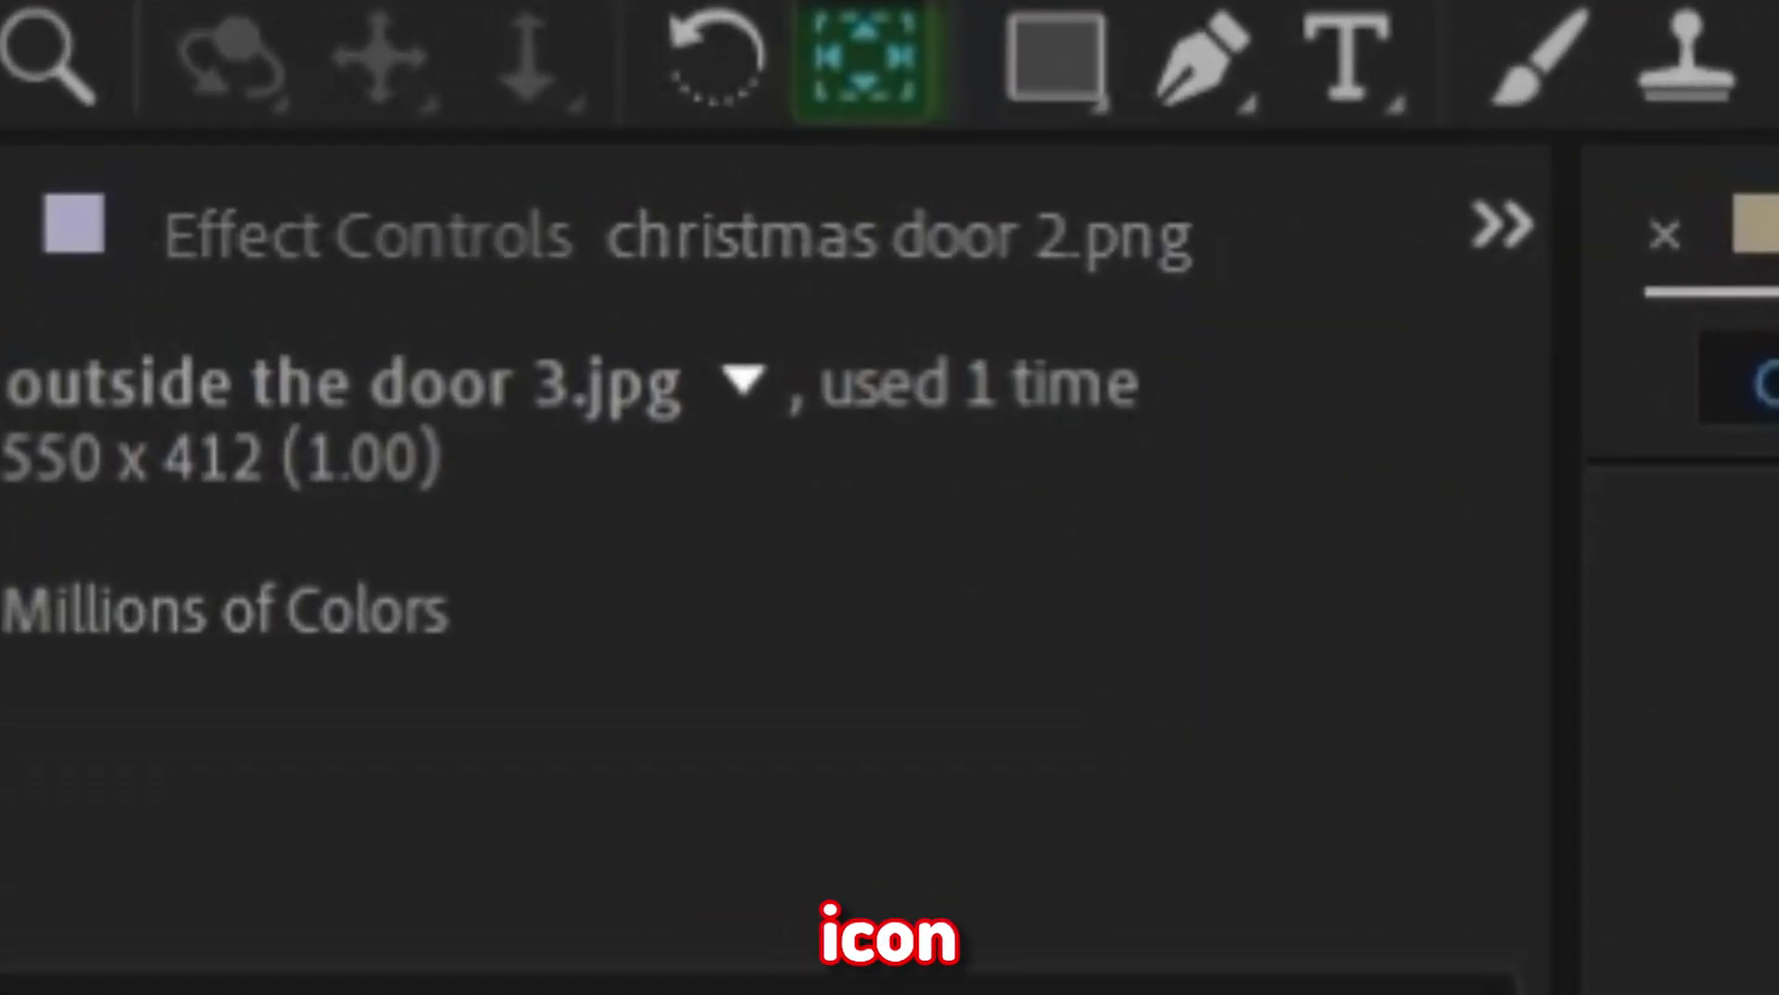
left_click(841, 641)
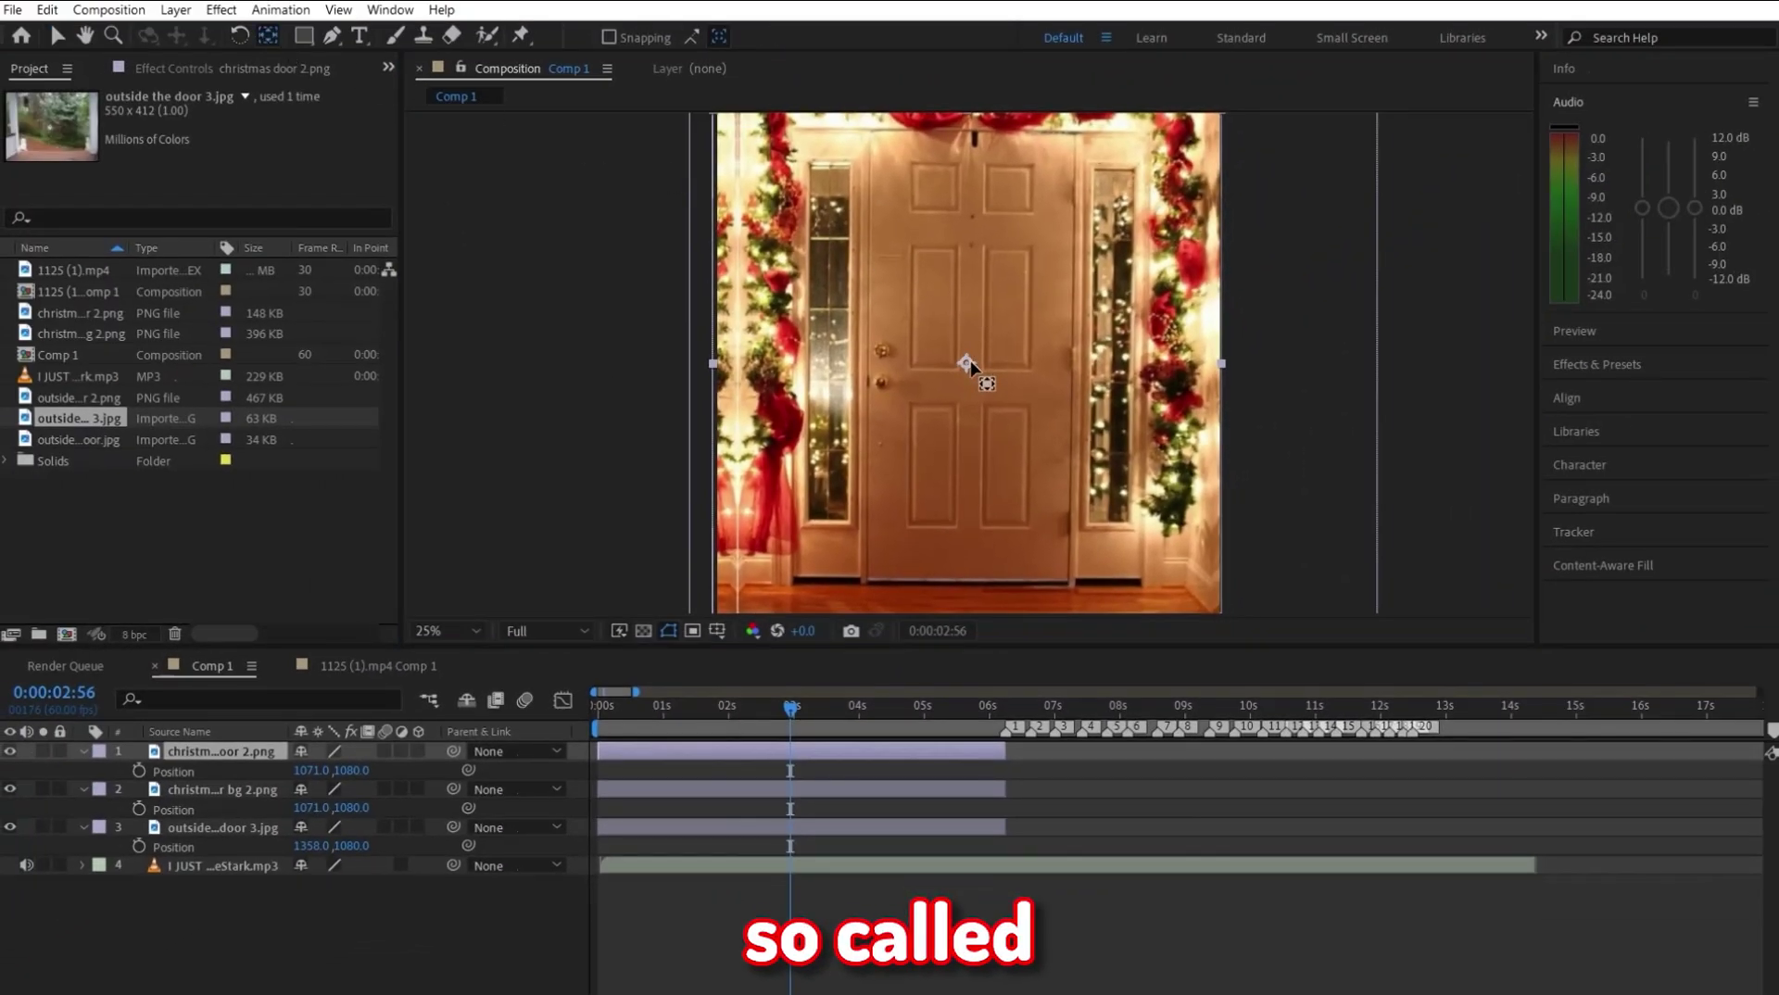
left_click(970, 367)
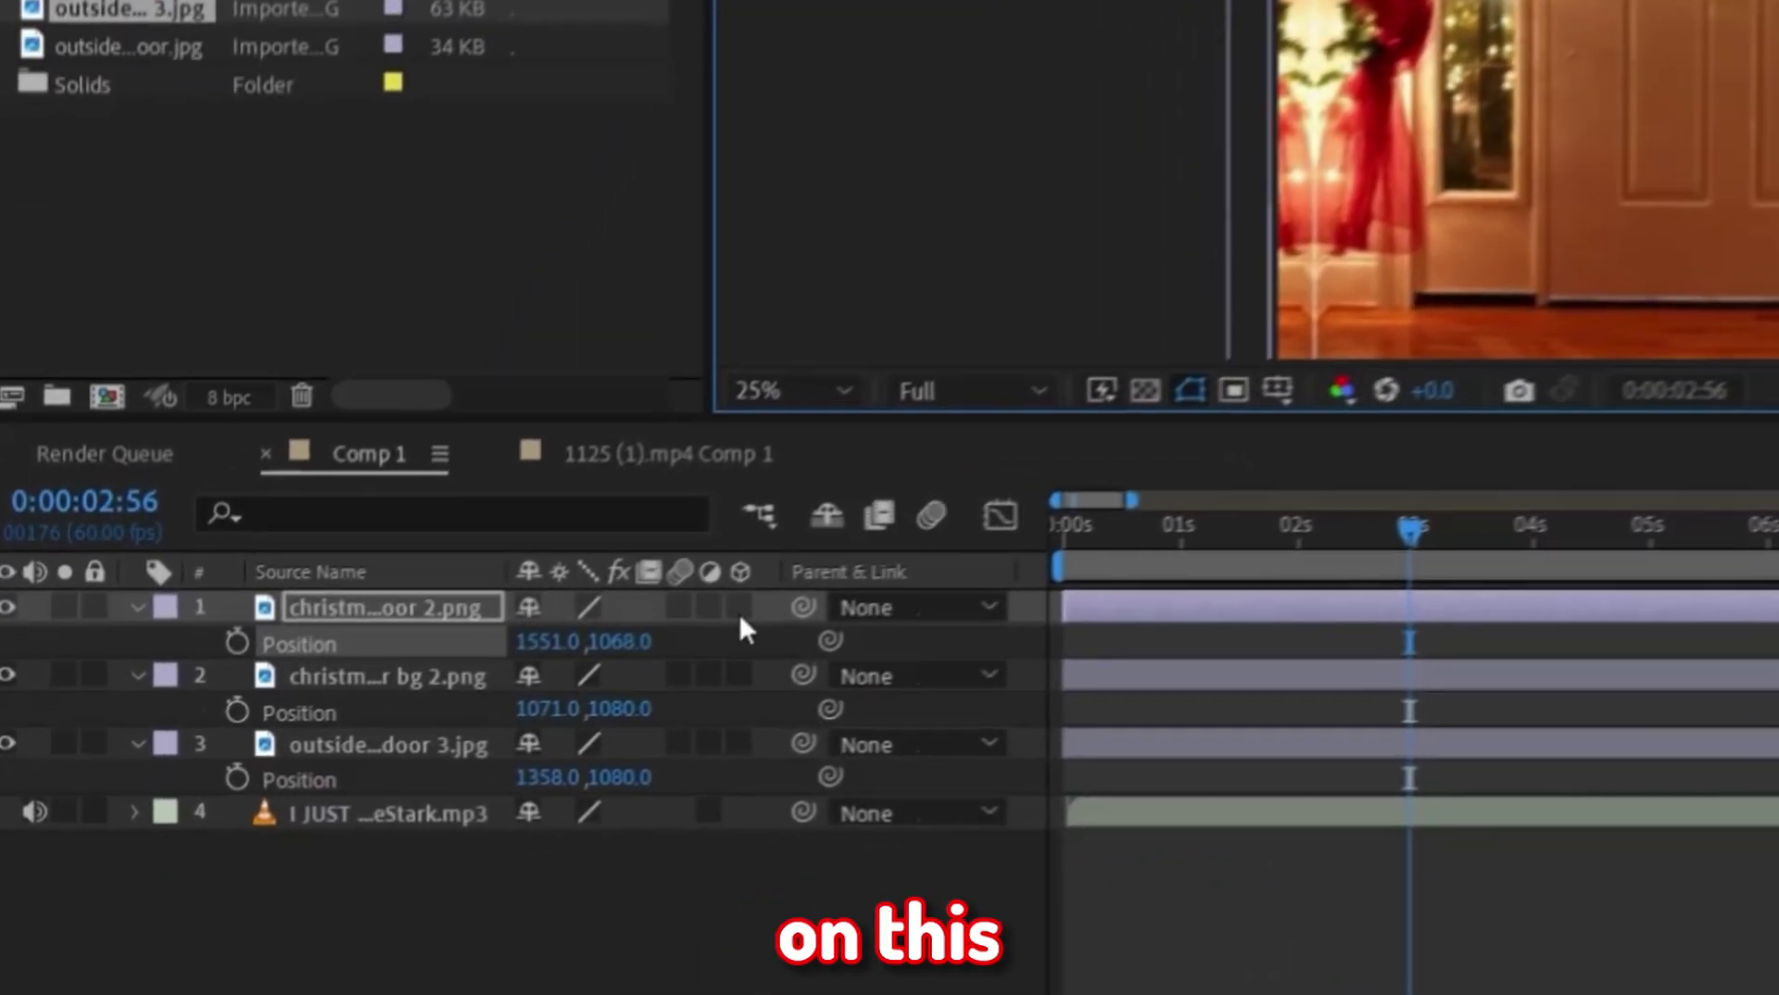
Step: Make the door layer 3D, keyframe its Y Rotation from 0° at 0:00:02:56 to -120° at 0:00:03:53, and preview the swing
left_click(419, 751)
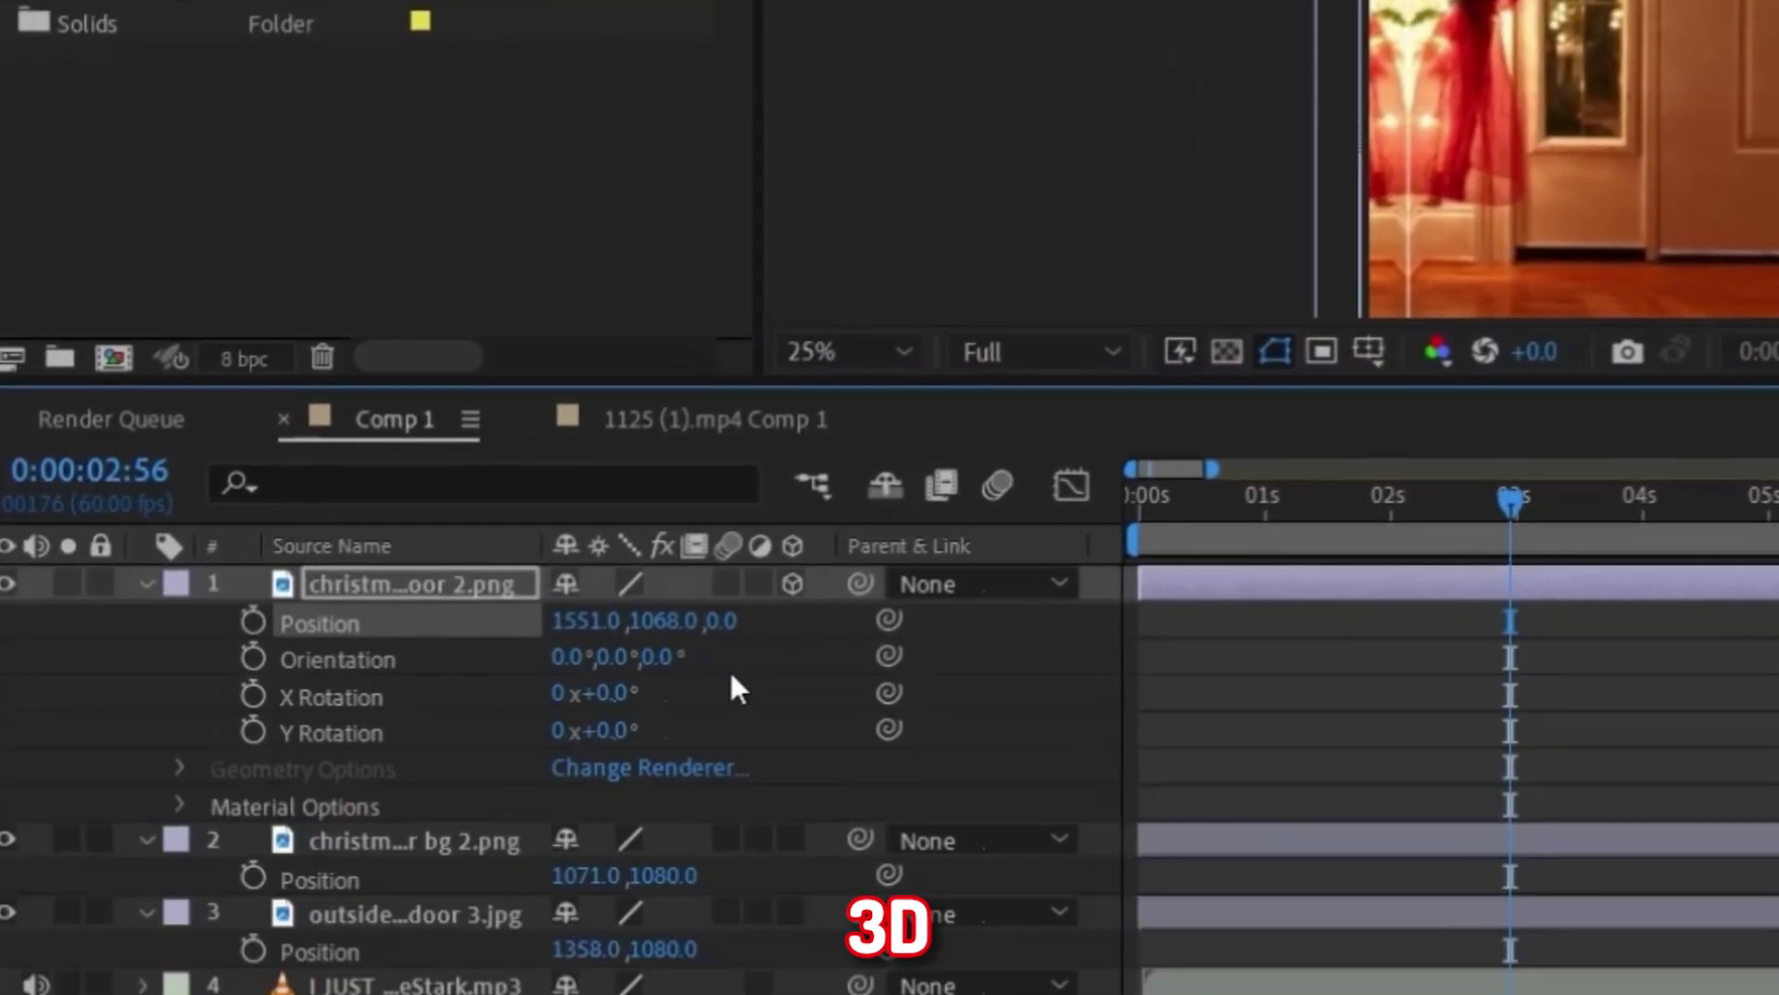
left_click(246, 732)
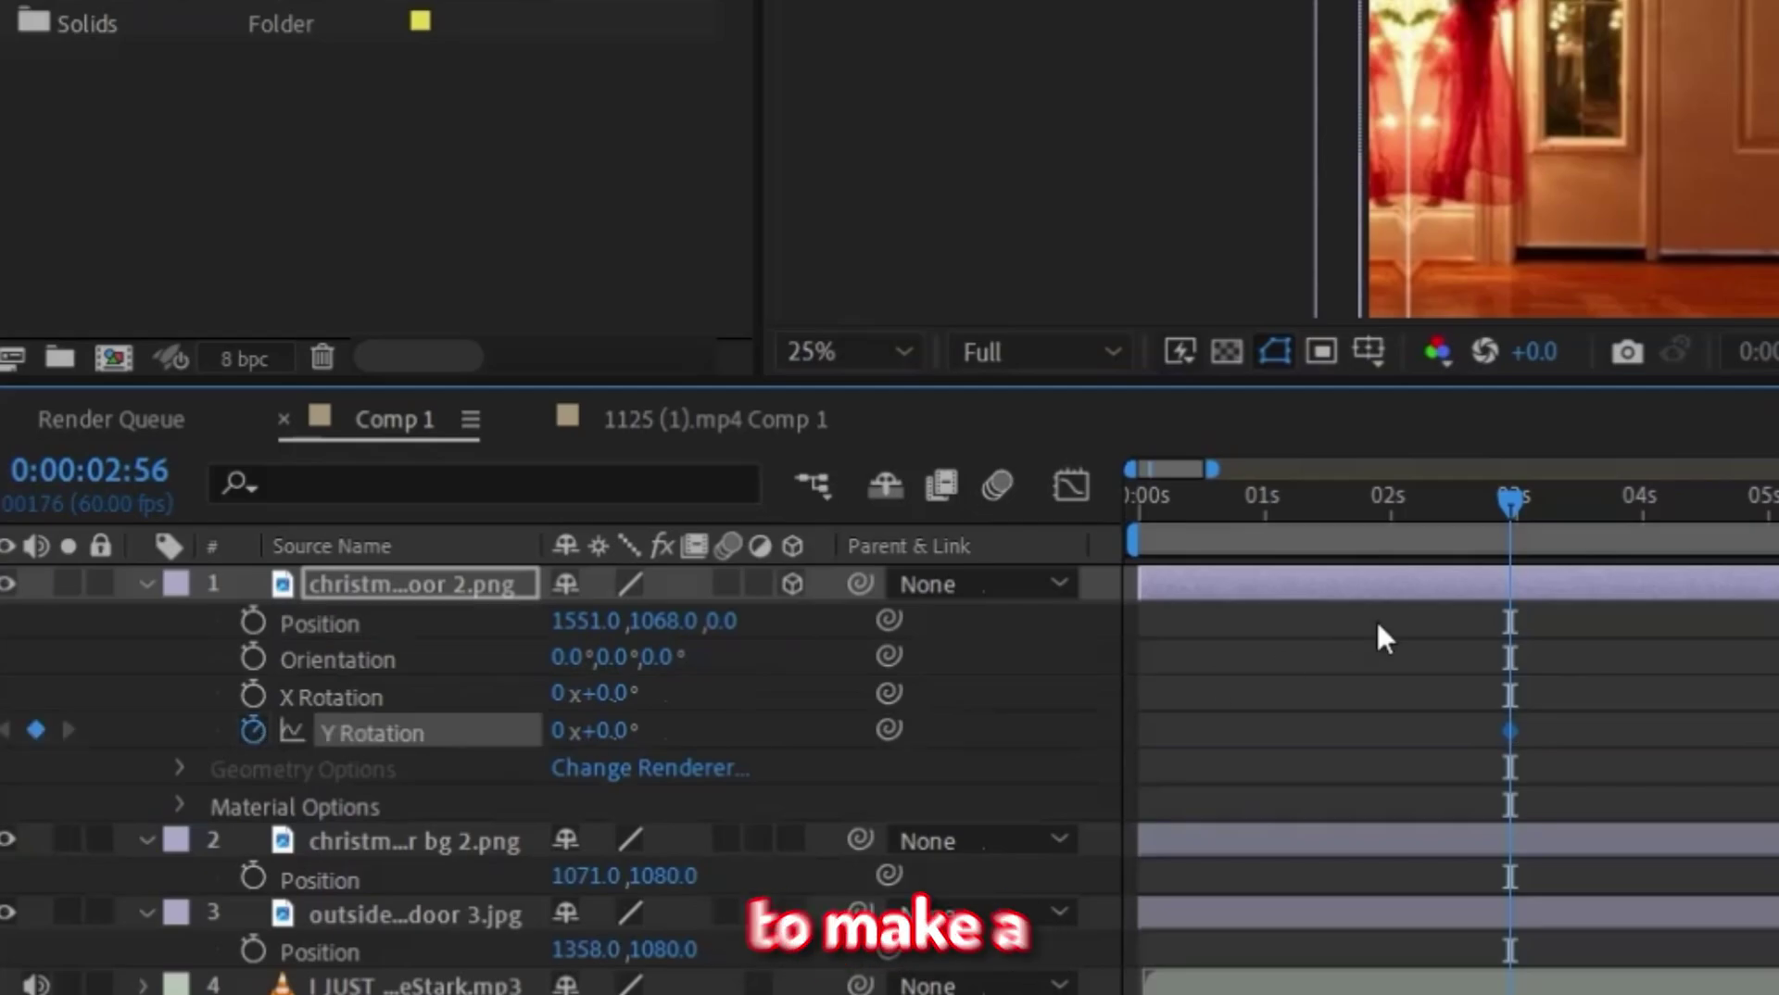
key("space")
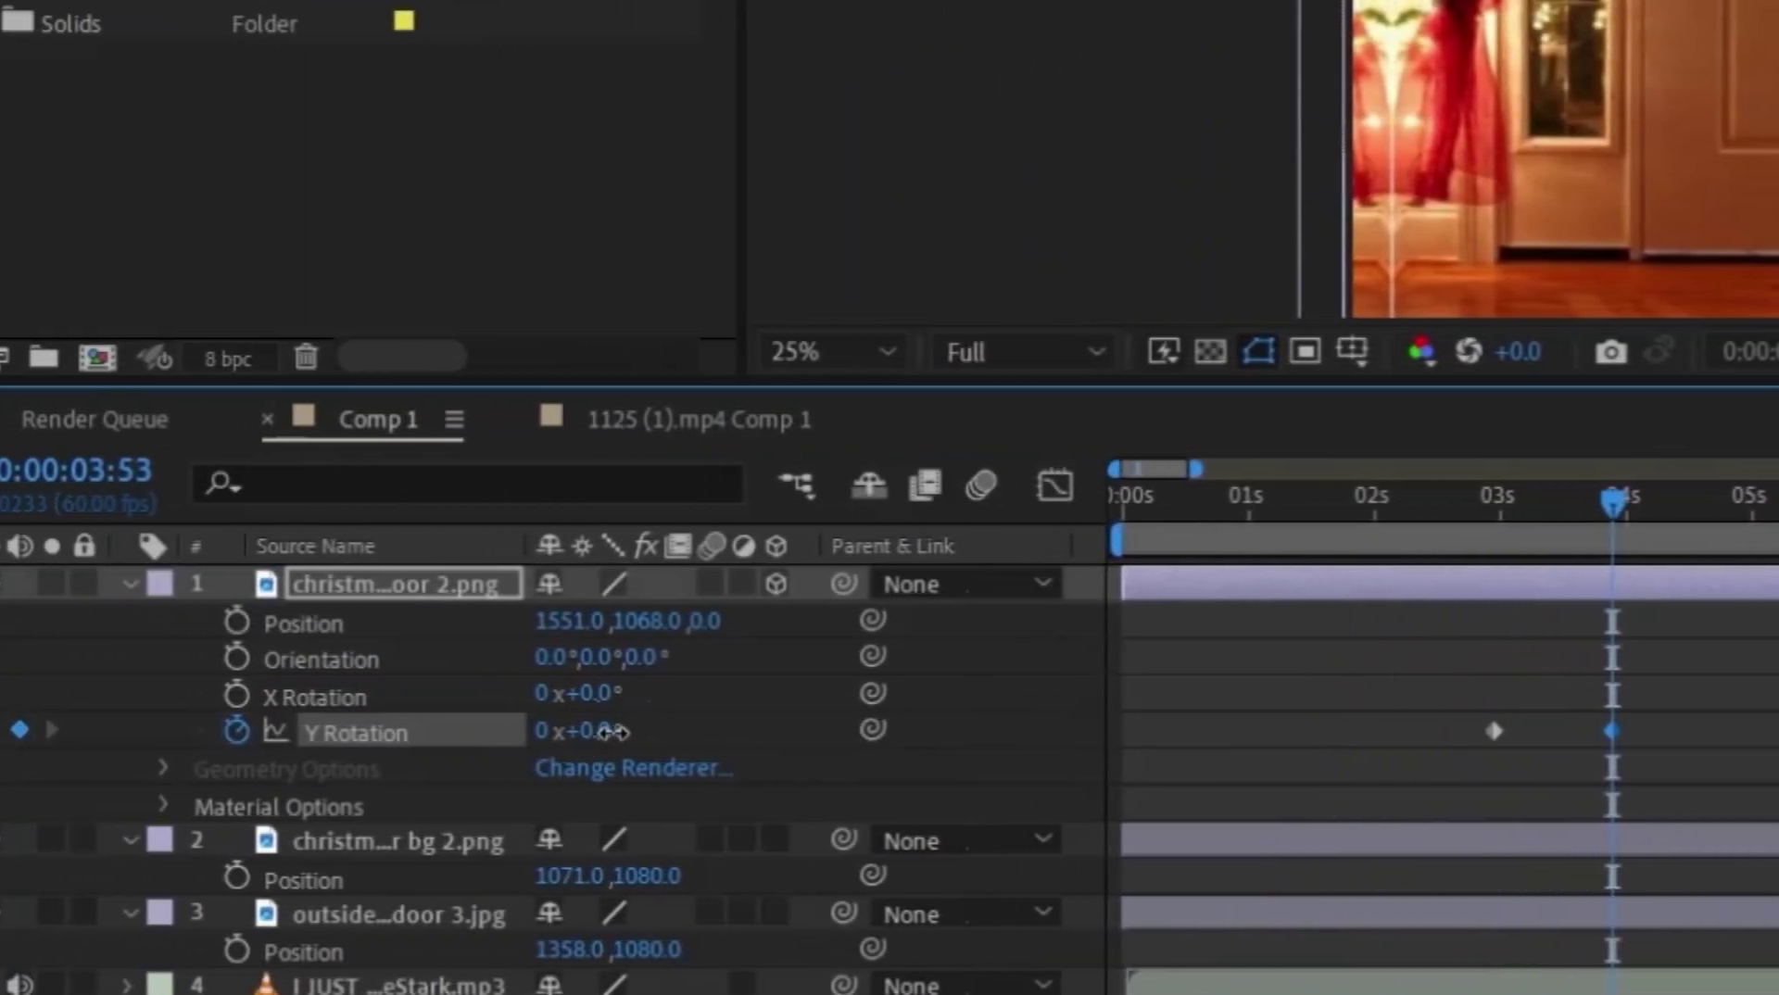
left_click_drag(23, 731, 65, 731)
left_click_drag(663, 731, 450, 747)
left_click(783, 724)
key("space")
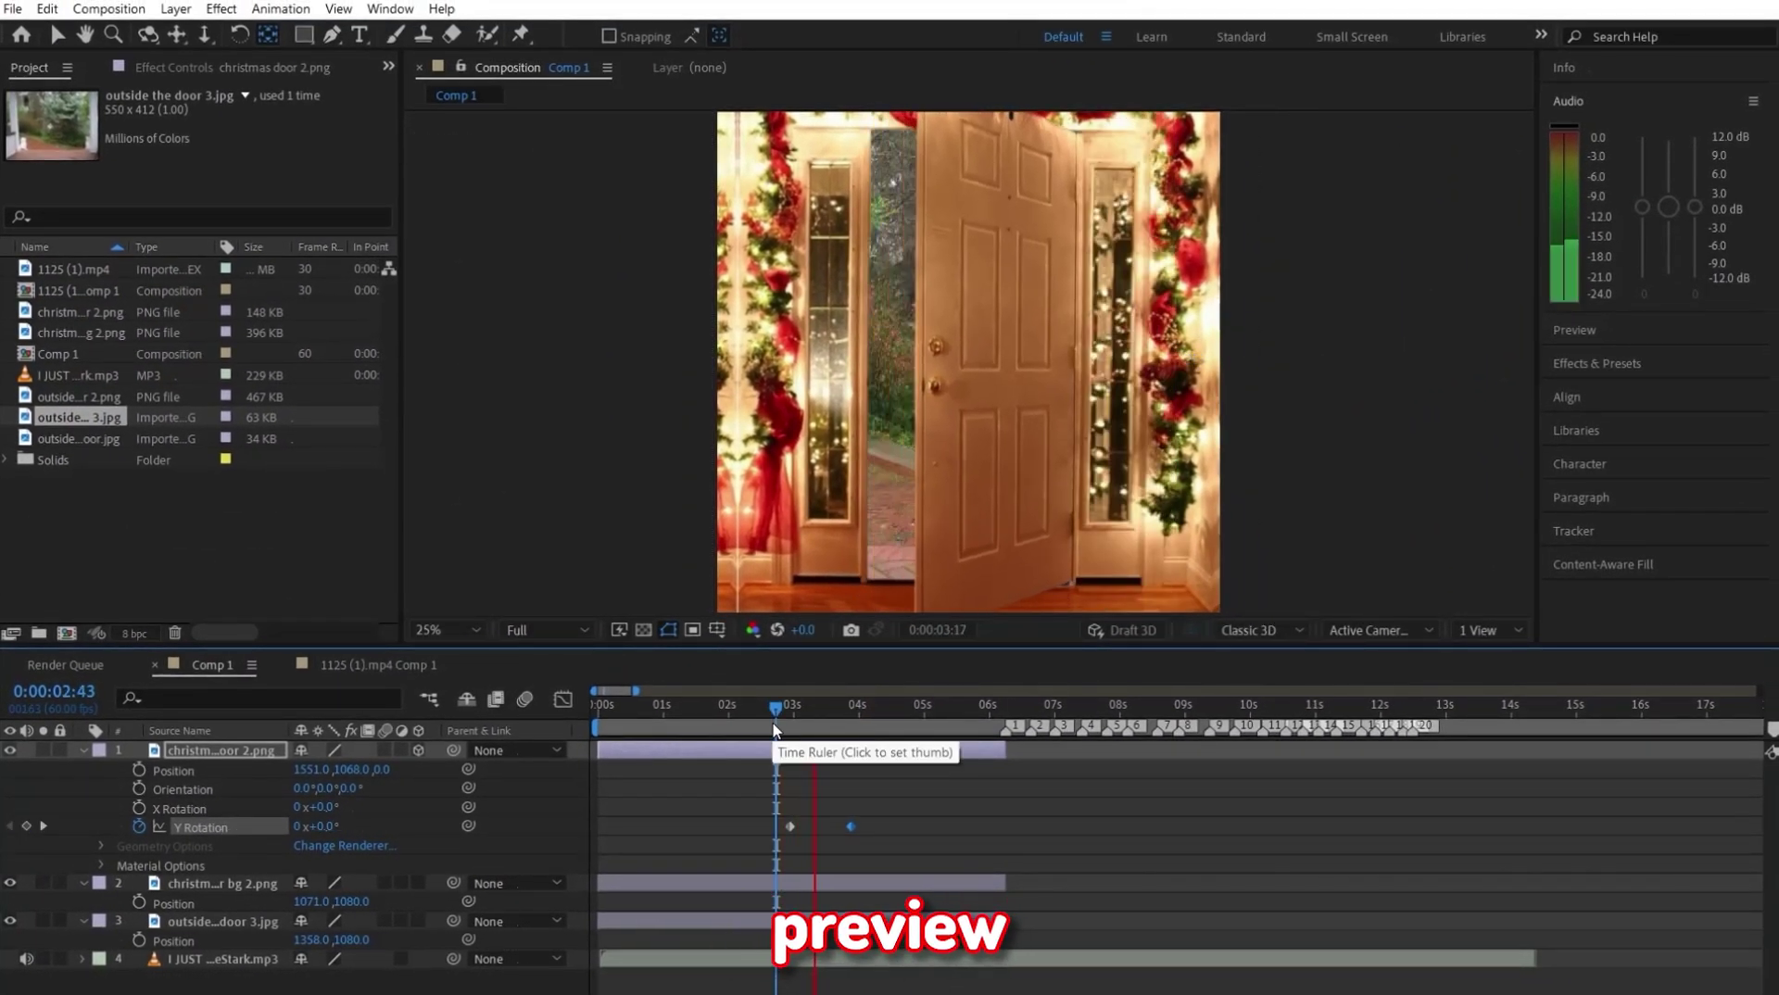
Step: Apply Easy Ease to both Y Rotation keyframes and shift the speed curve's peak toward the start of the swing
left_click(784, 729)
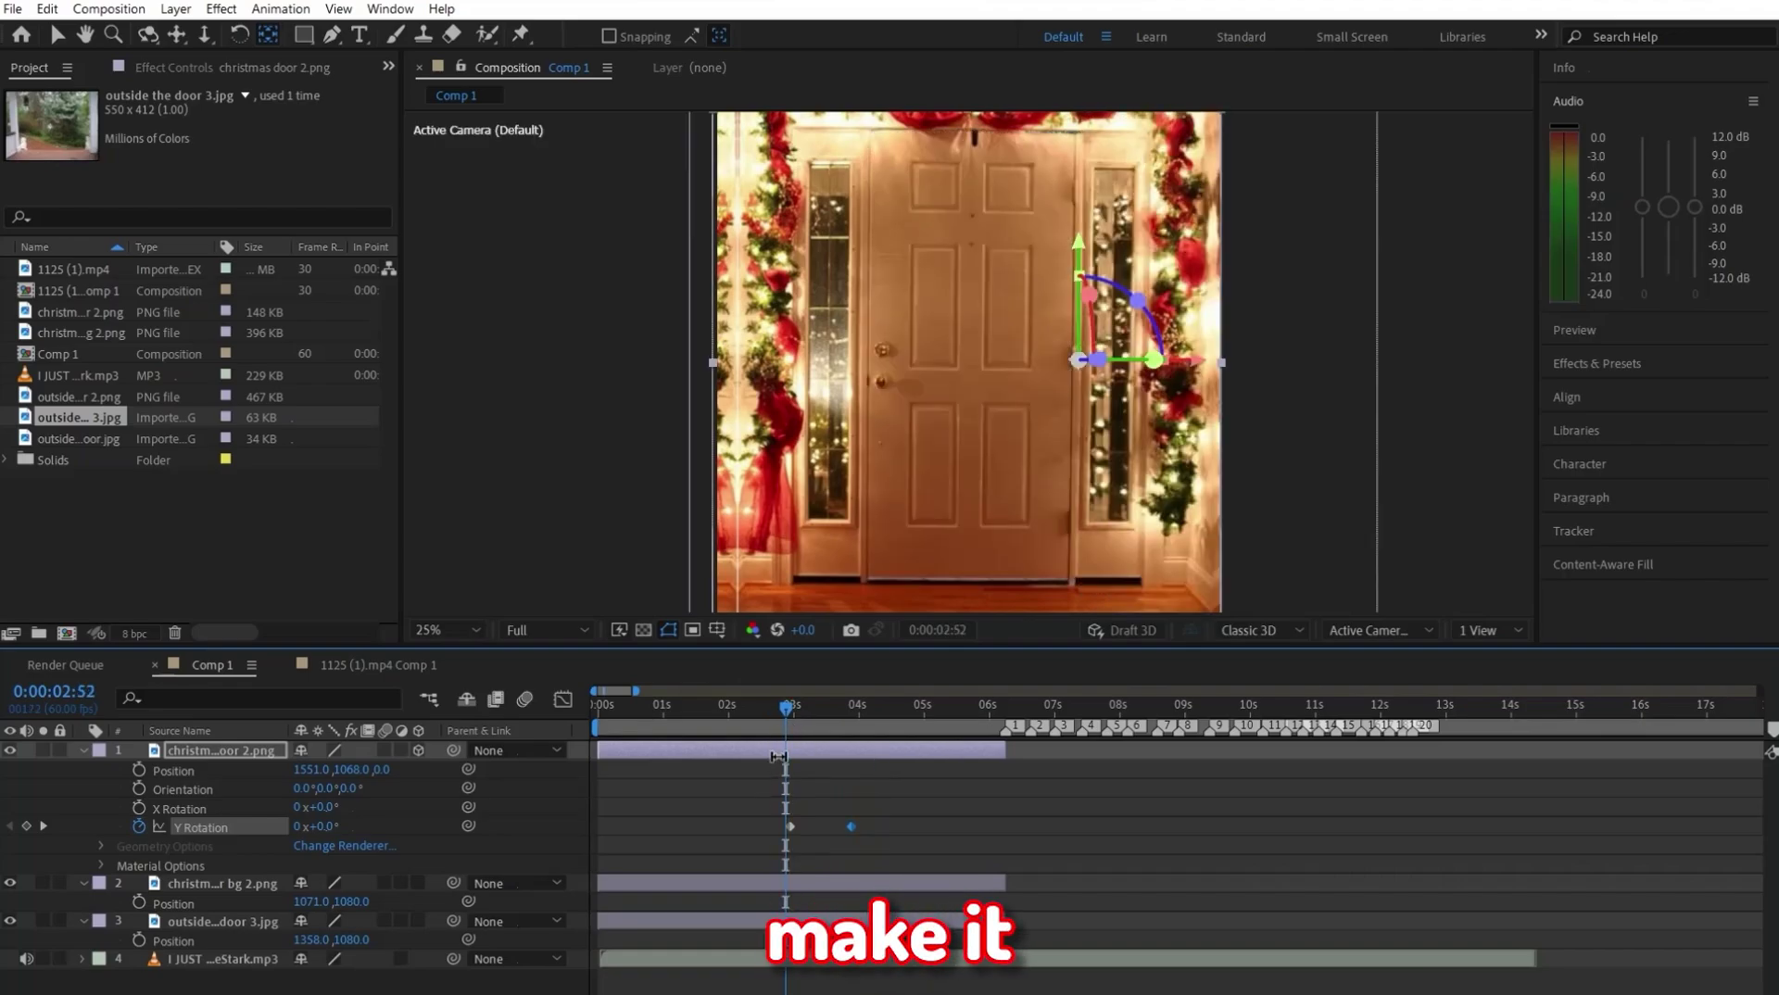
left_click(803, 729)
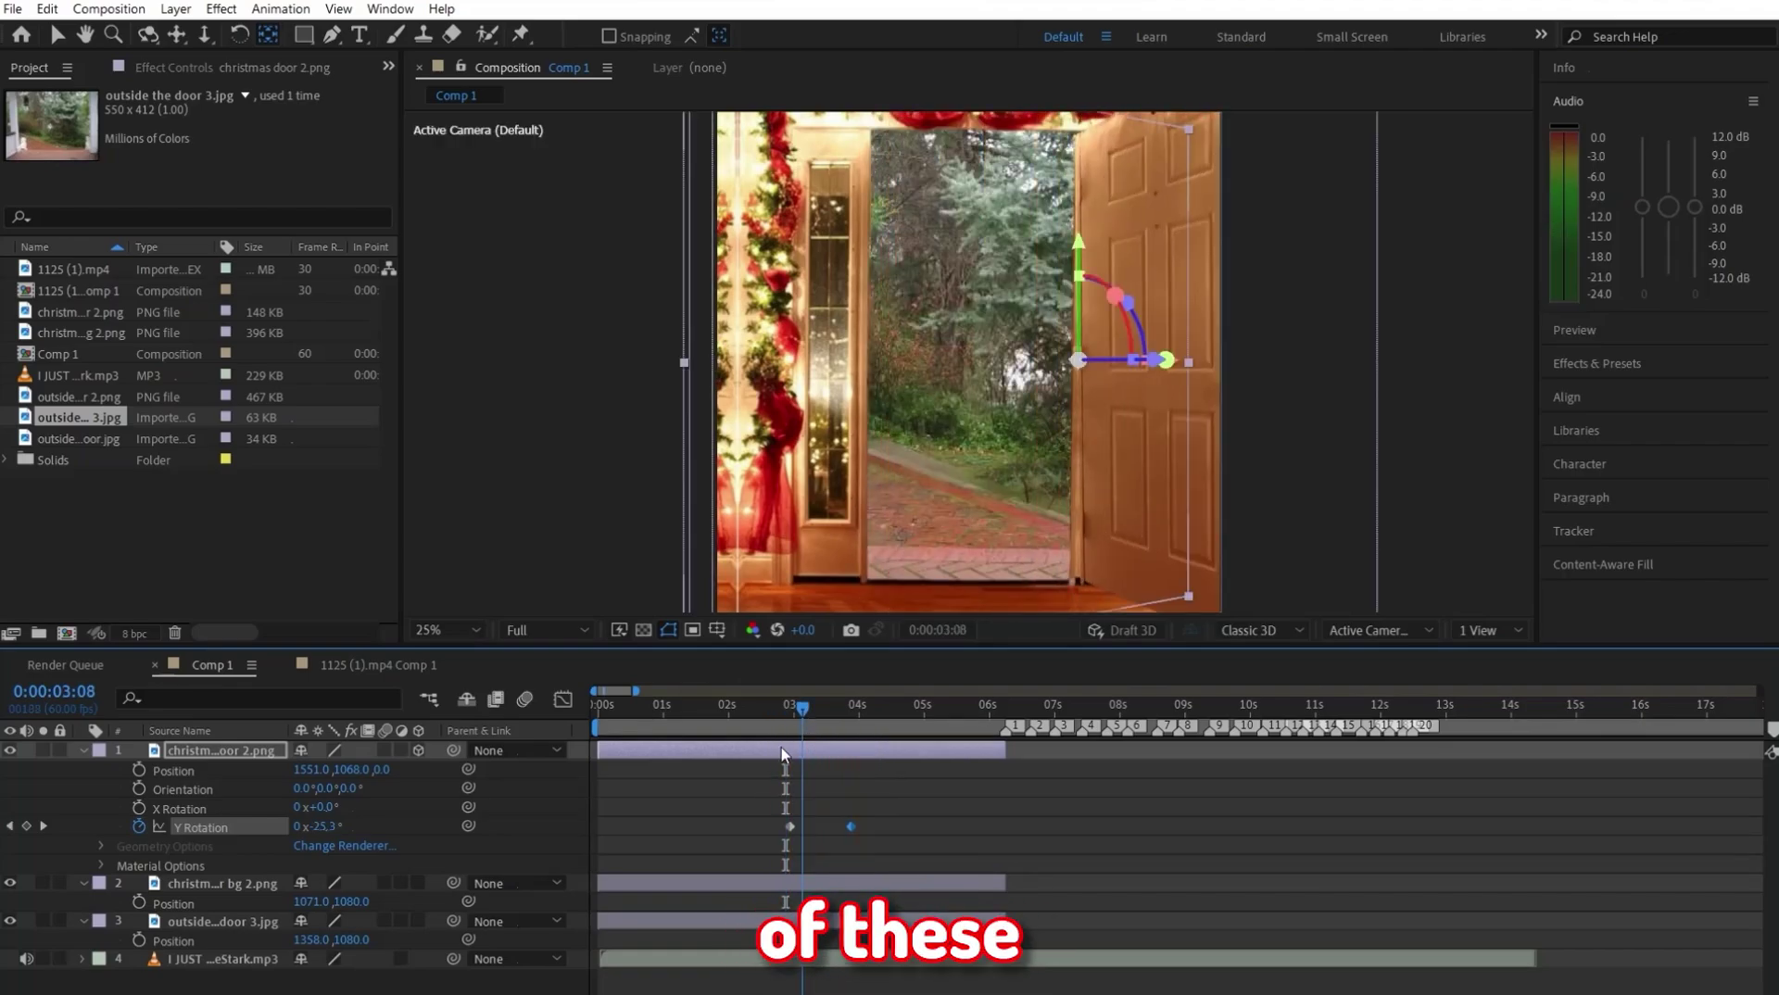
left_click_drag(733, 814, 882, 841)
key("F9")
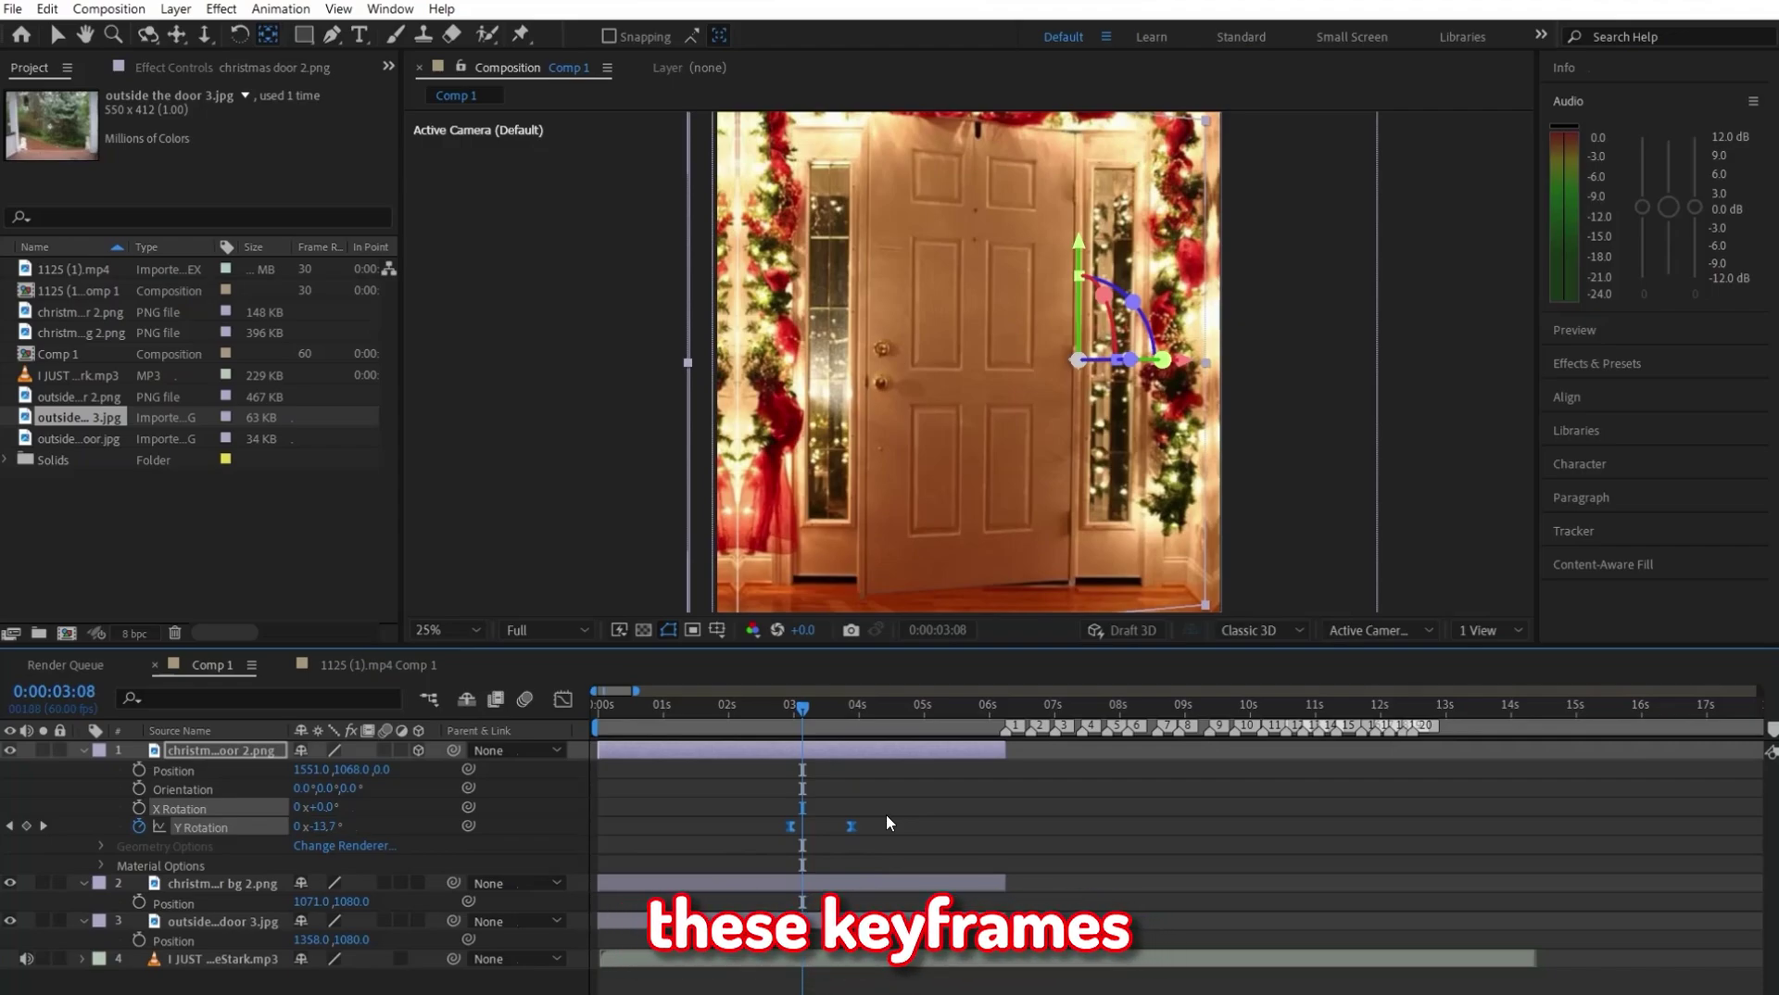
left_click(563, 698)
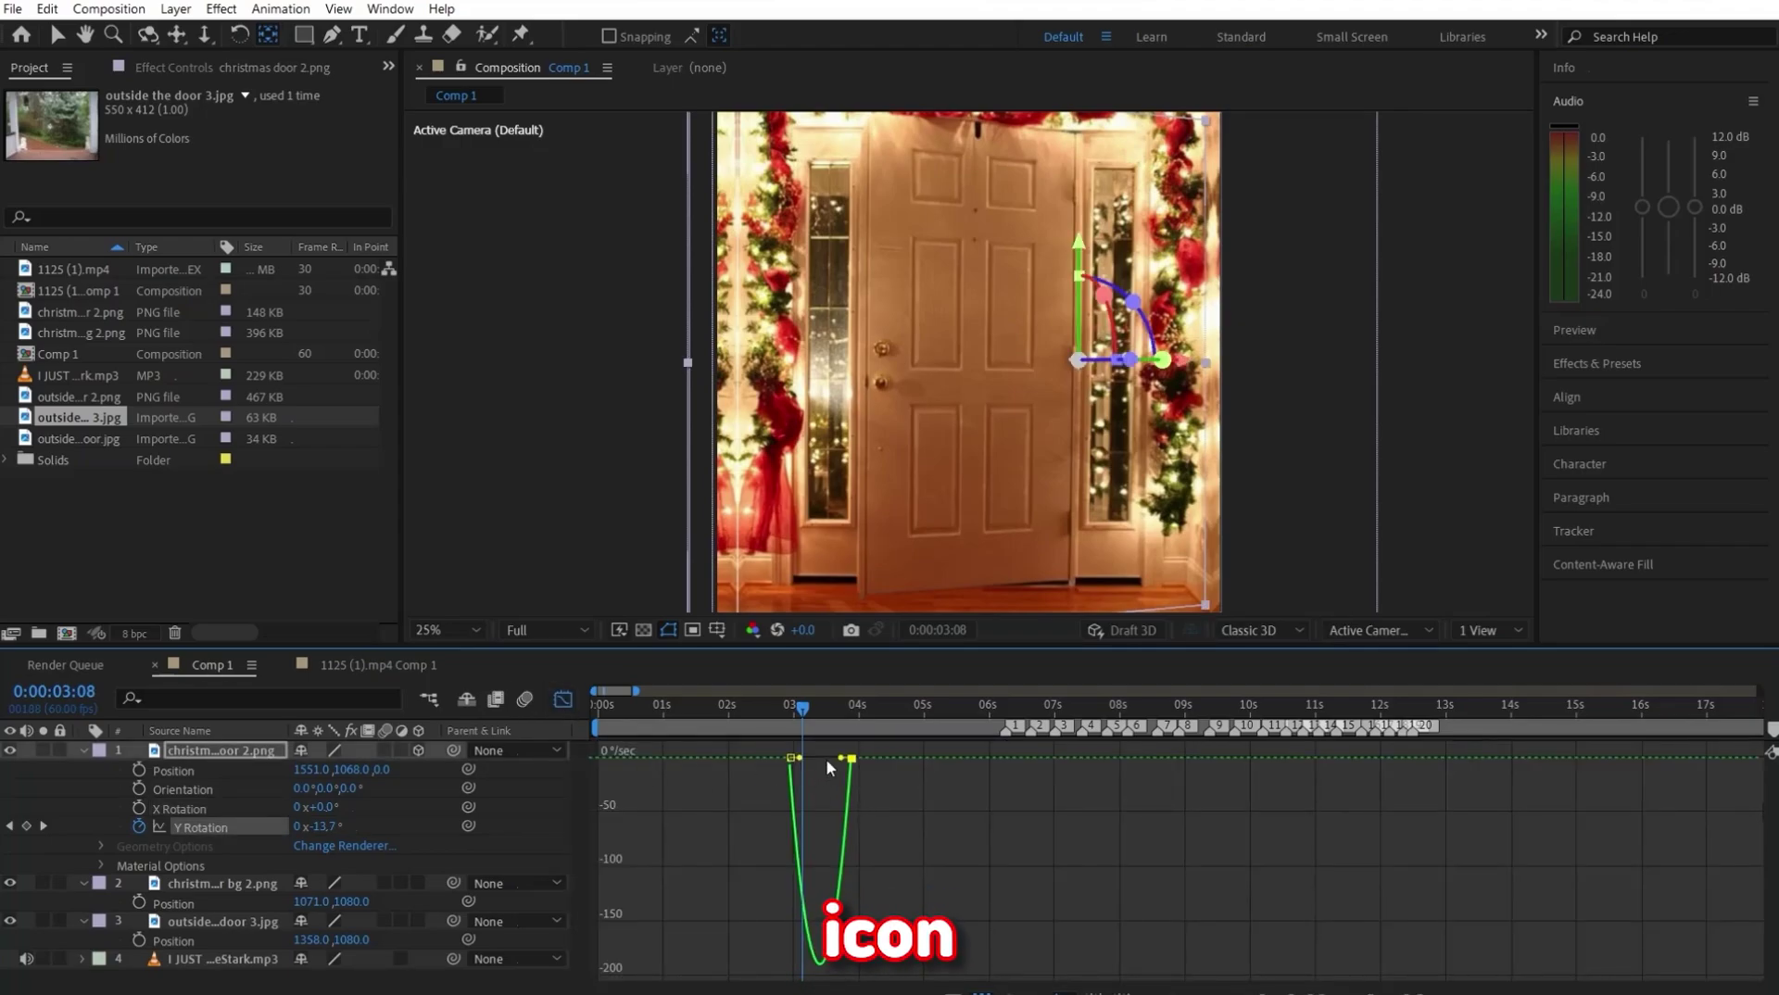
left_click_drag(824, 757, 798, 760)
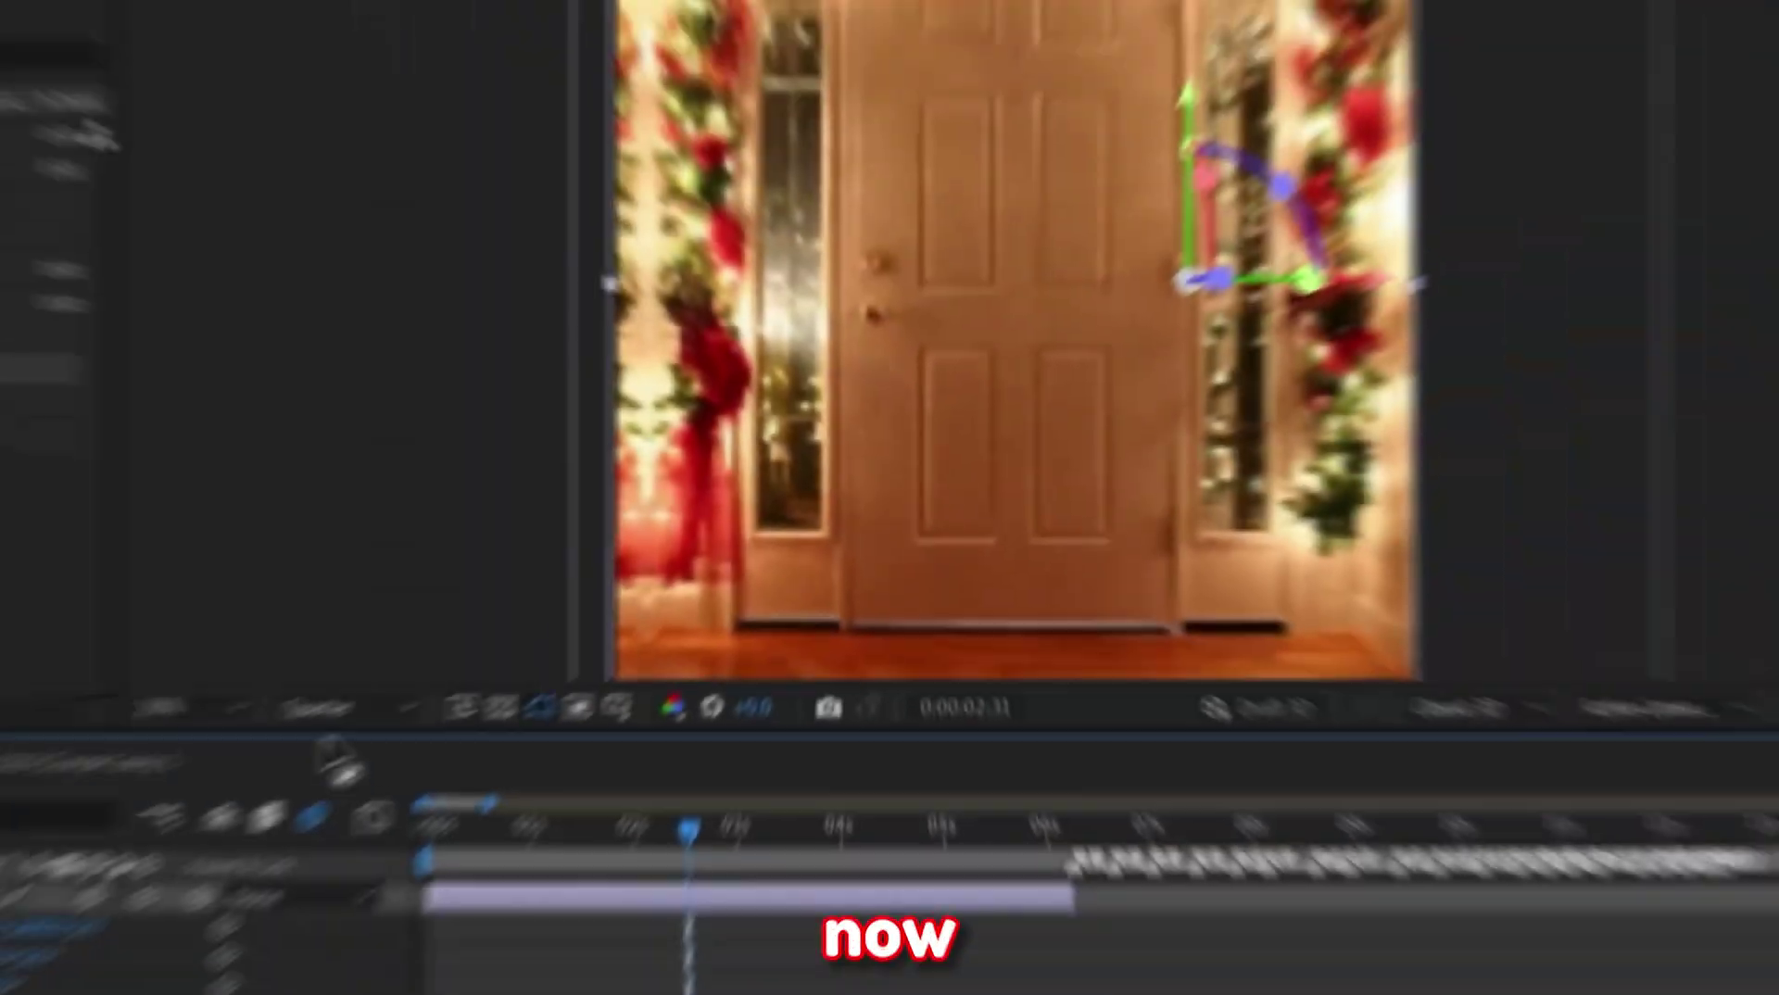
Step: Set the preview resolution to Full and play back the door opening
left_click(547, 631)
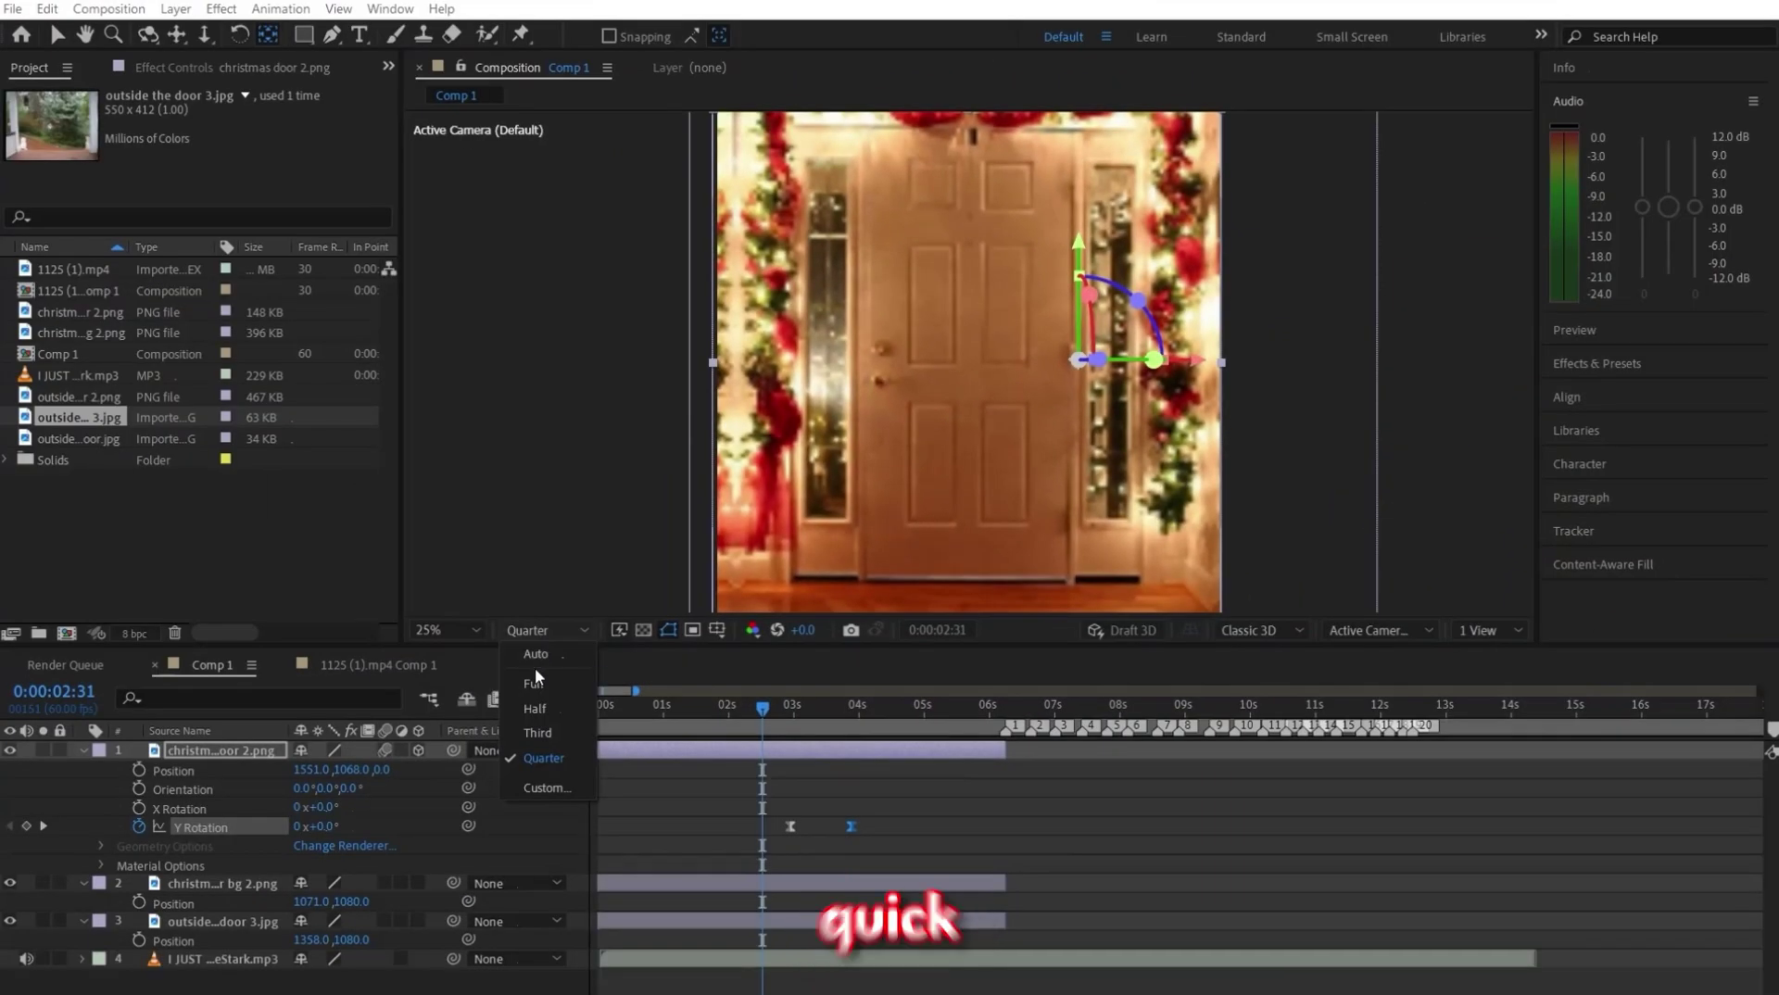
left_click(533, 679)
key("space")
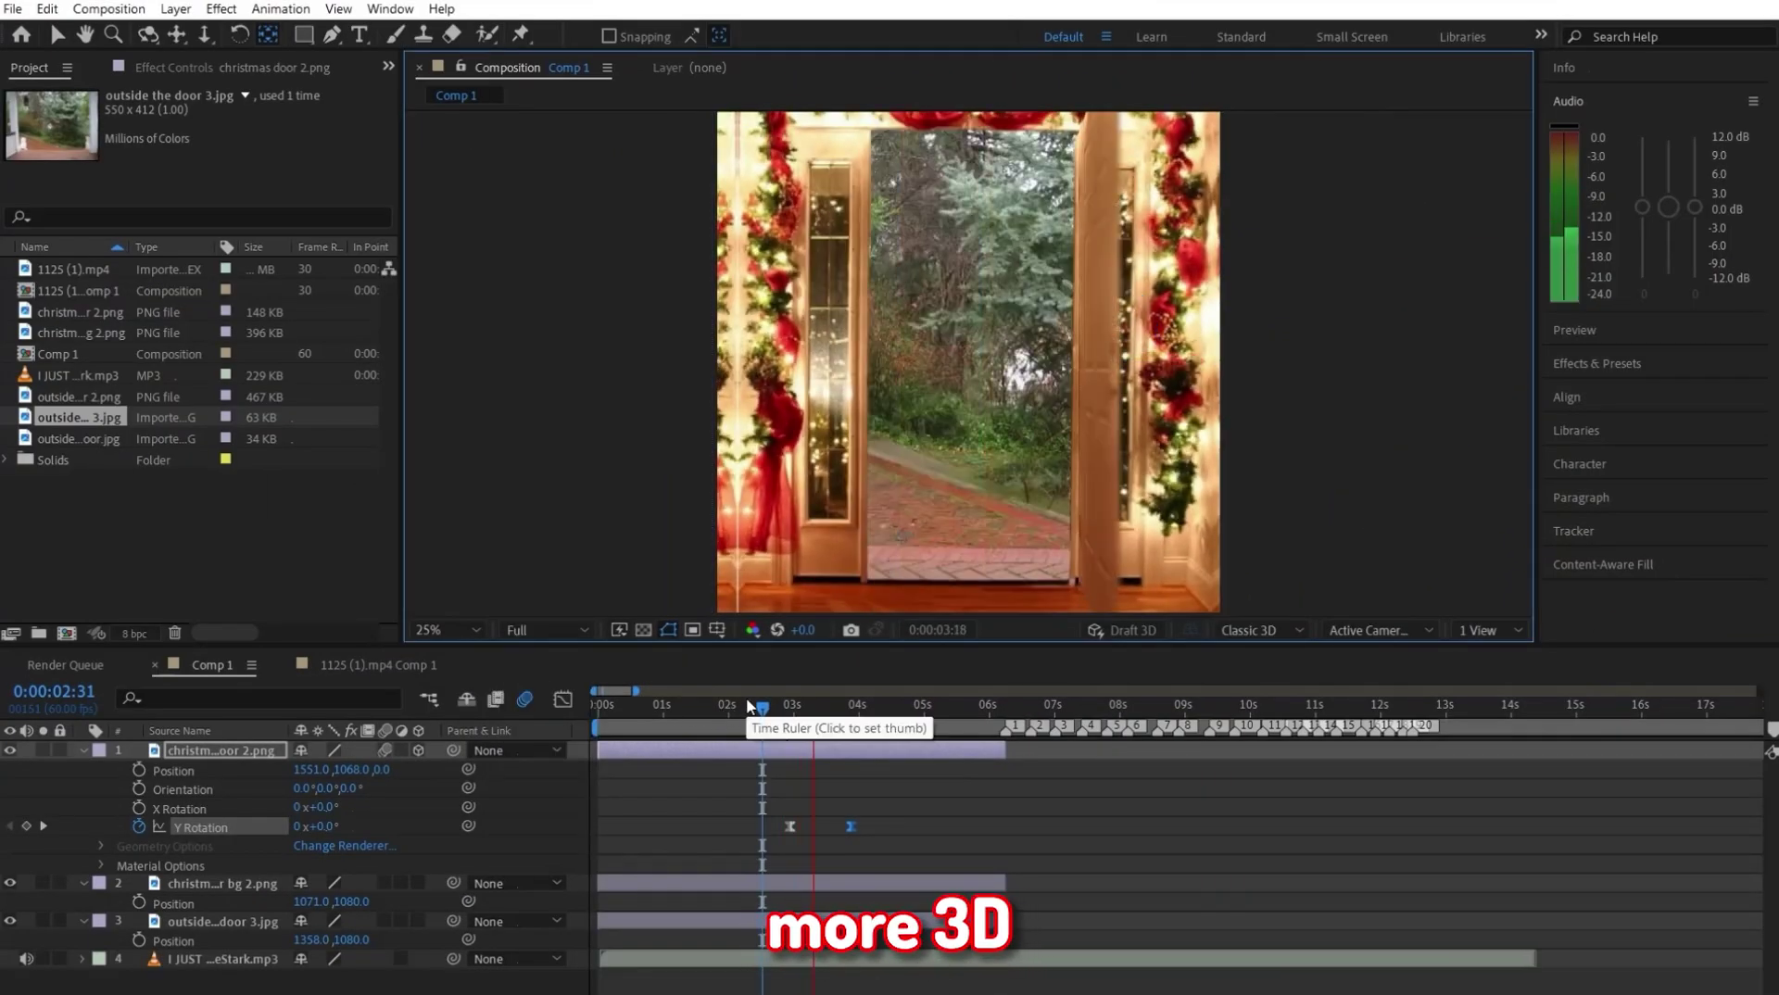
Step: Apply a Drop Shadow to the christmas door bg 2.png layer with 100% opacity, distance 0 and softness 94
left_click(1614, 170)
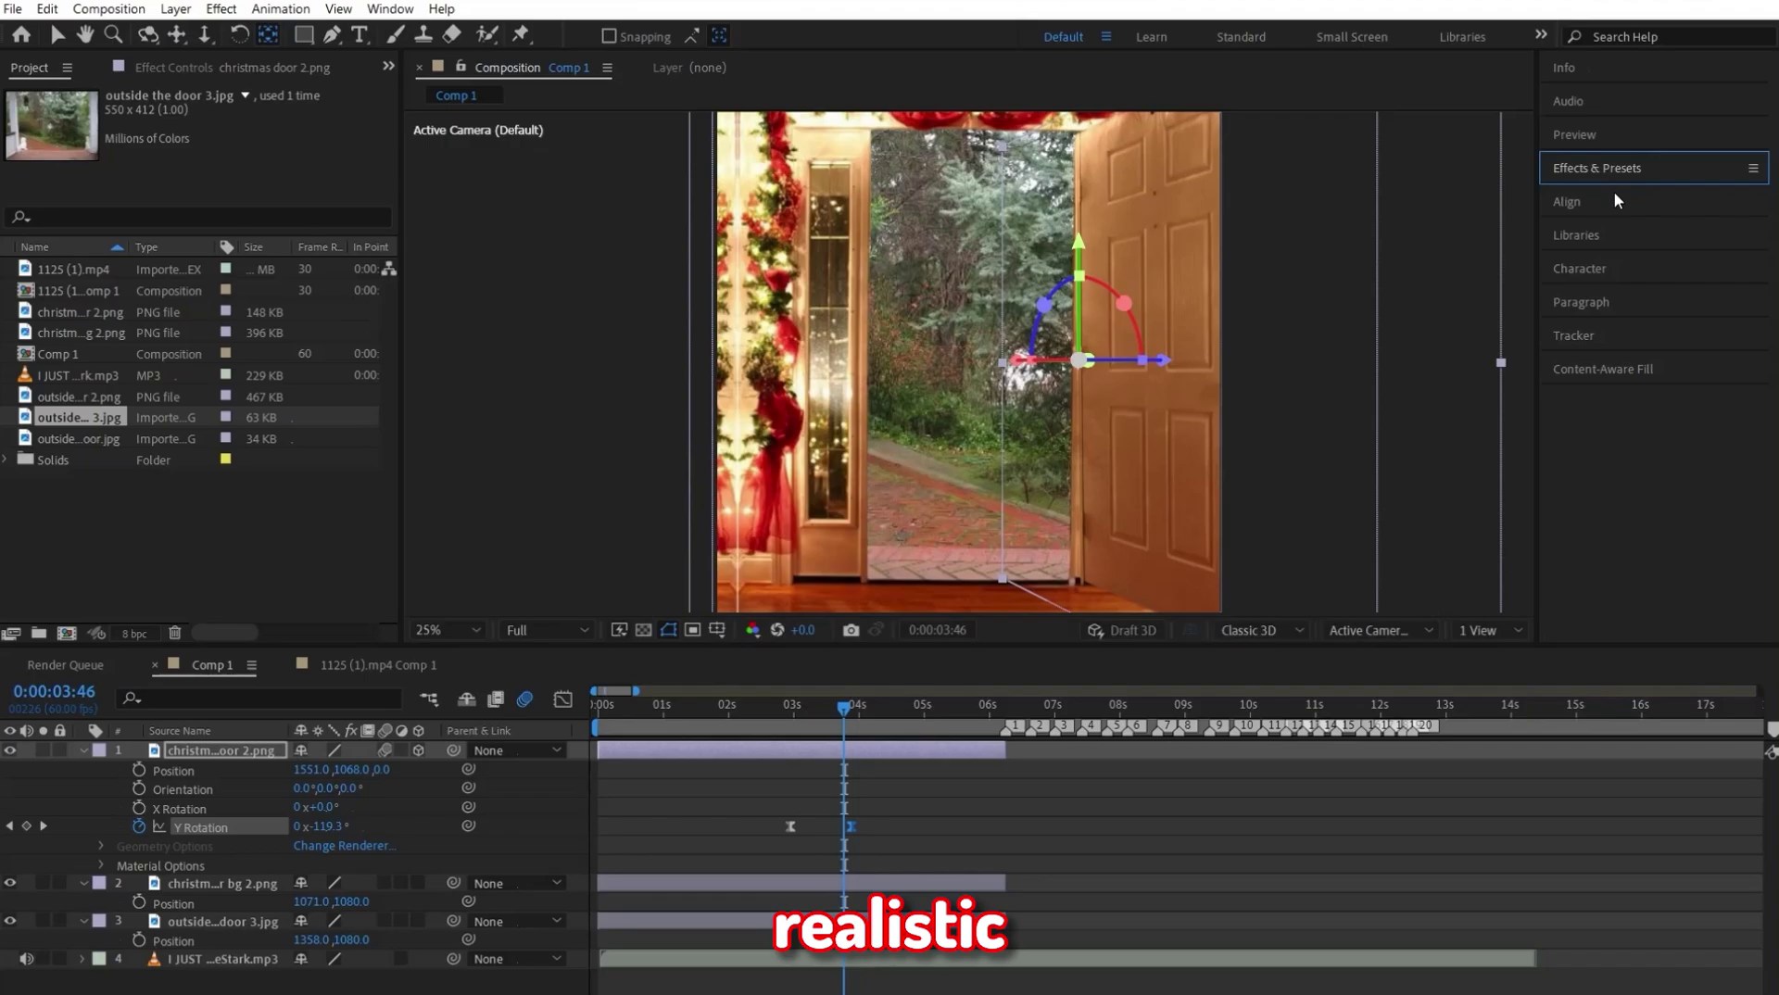
left_click(1616, 198)
type("drop sha")
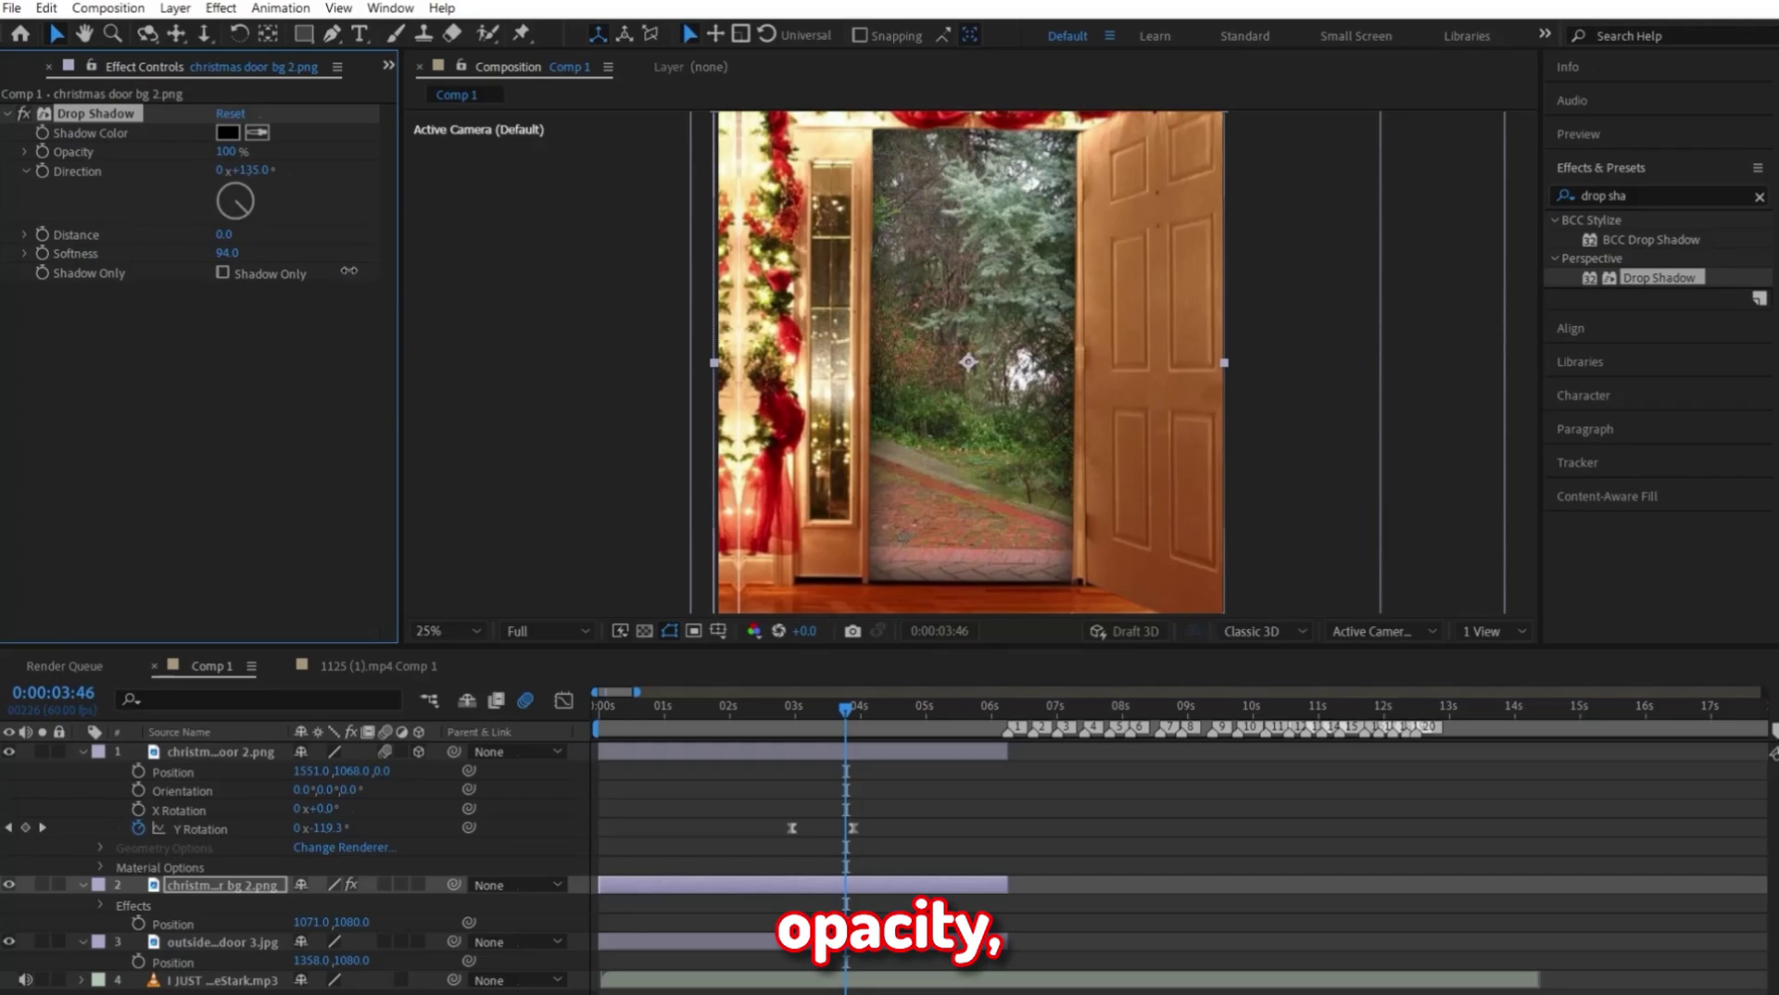
mouse_move(846, 709)
left_mouse_down()
mouse_move(779, 728)
mouse_move(838, 725)
left_mouse_up()
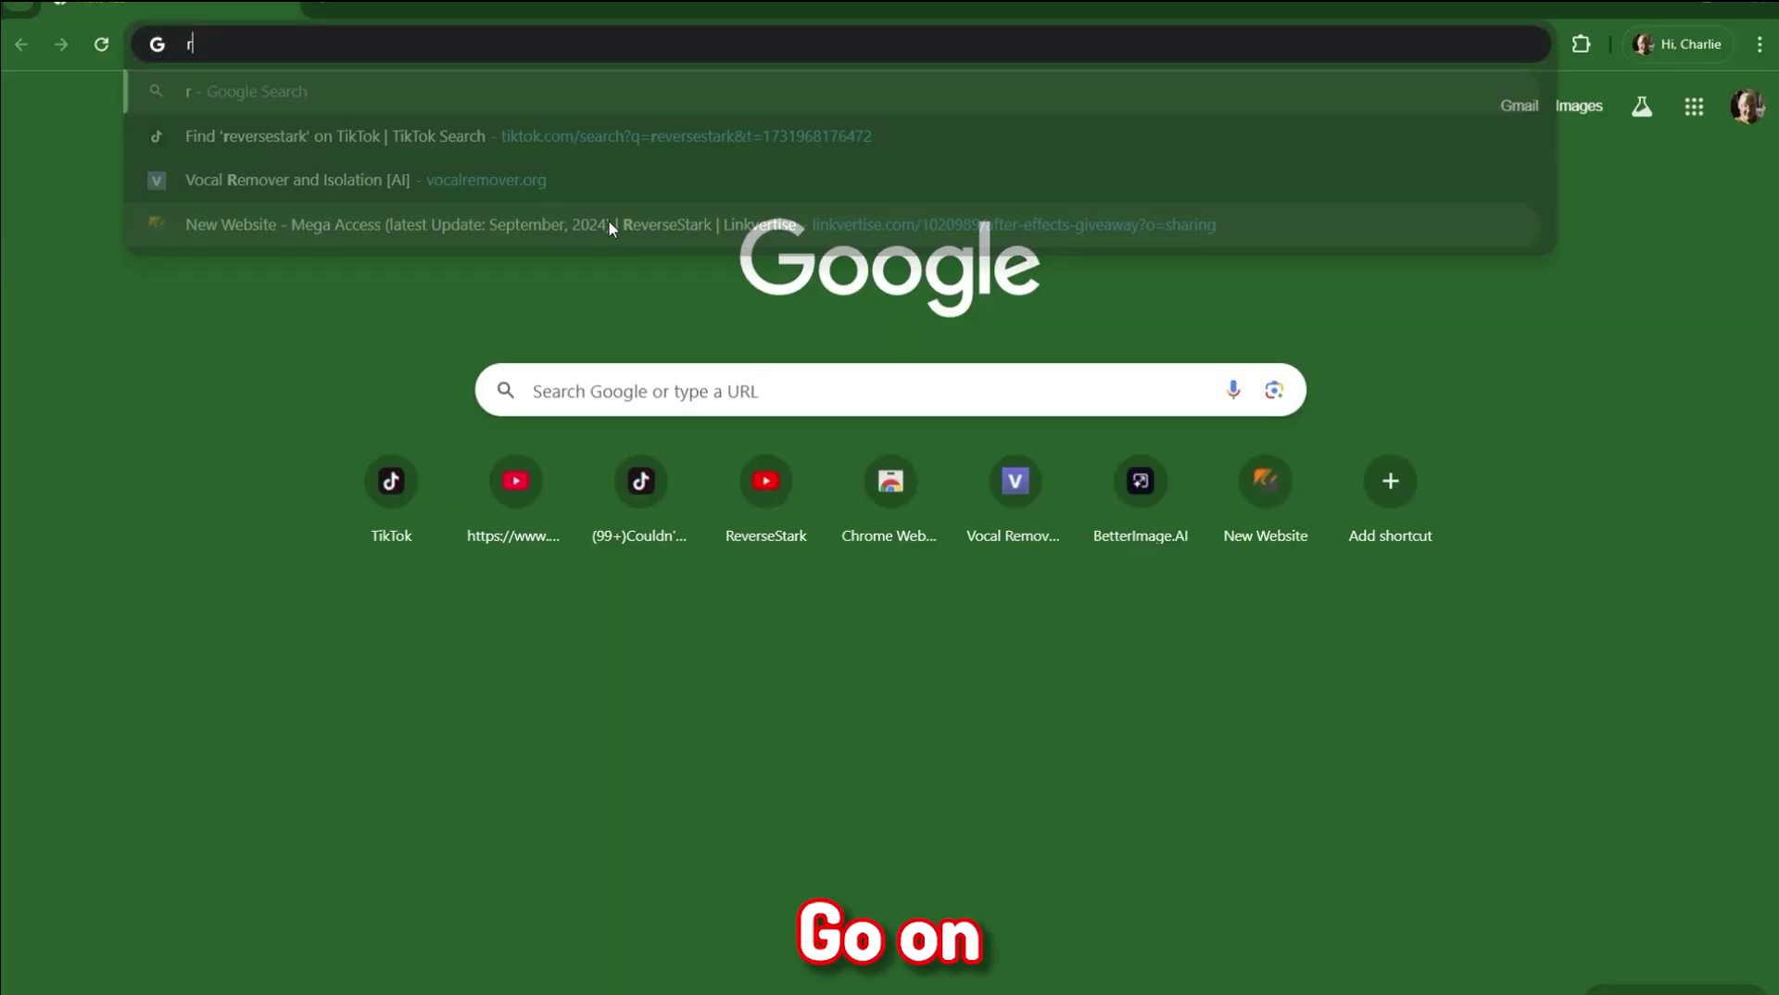
Step: Switch to Chrome, open remove.bg, and download the character photo with its background removed at 447 × 559 px
type("emove.bg")
key("Return")
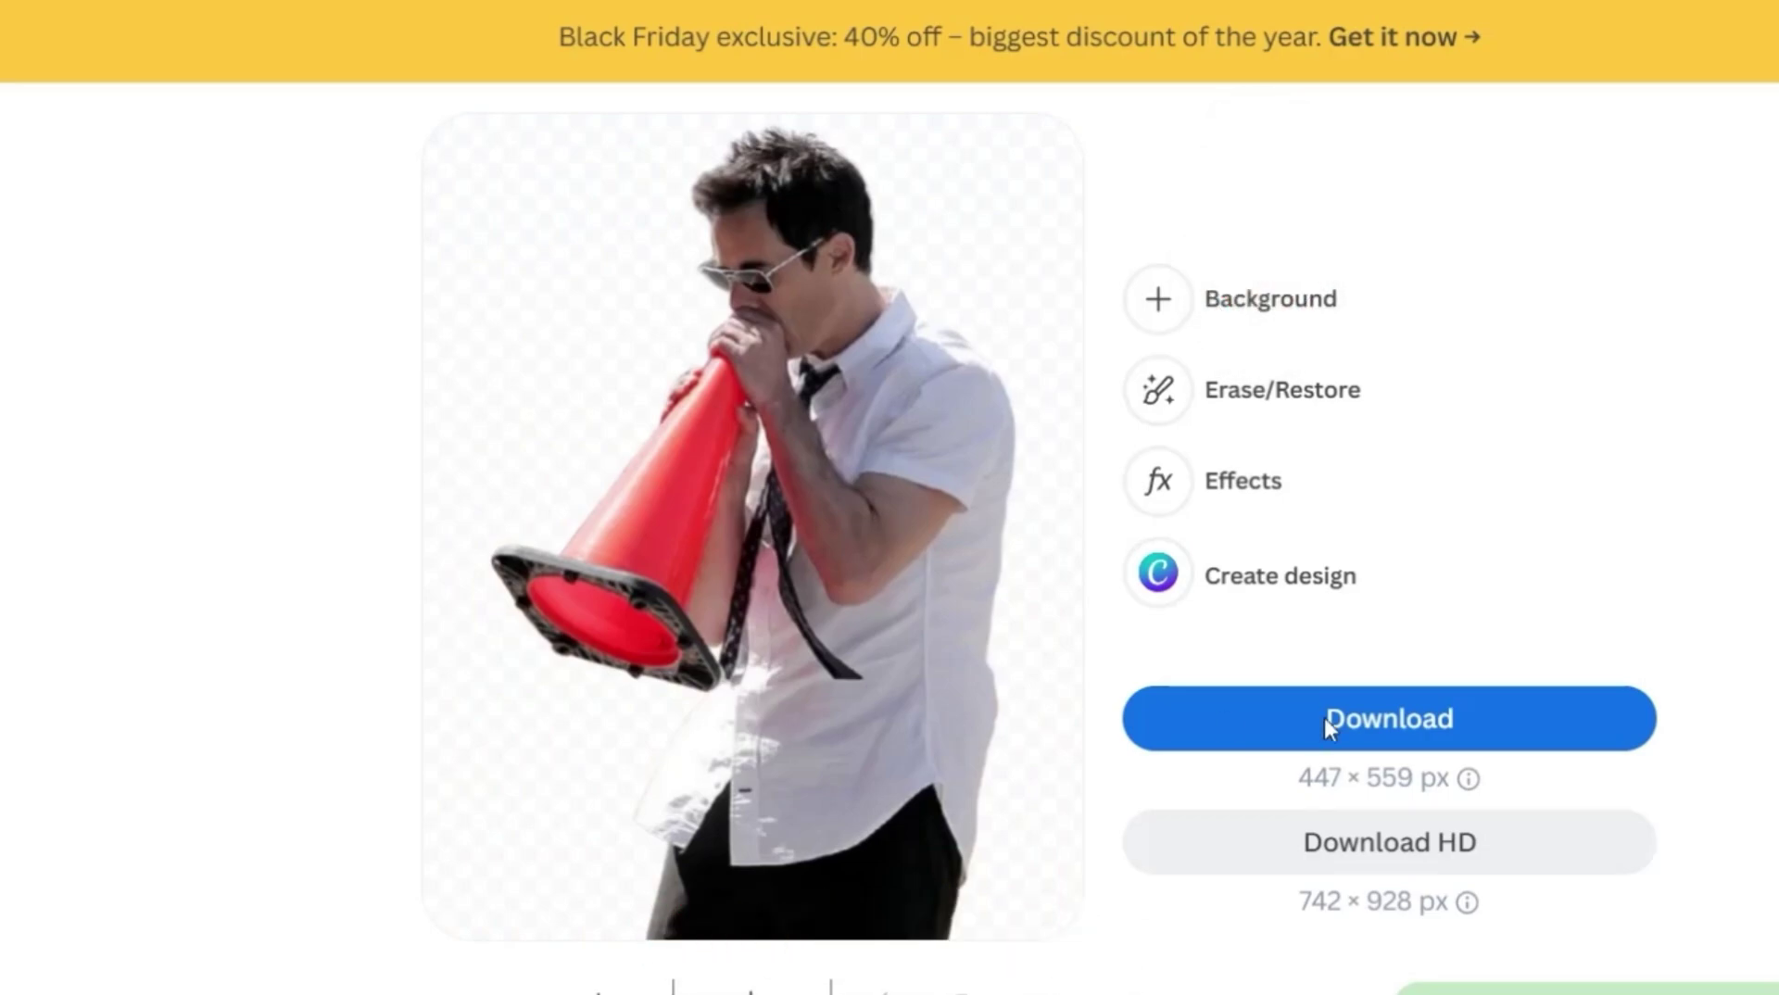
left_click(1392, 723)
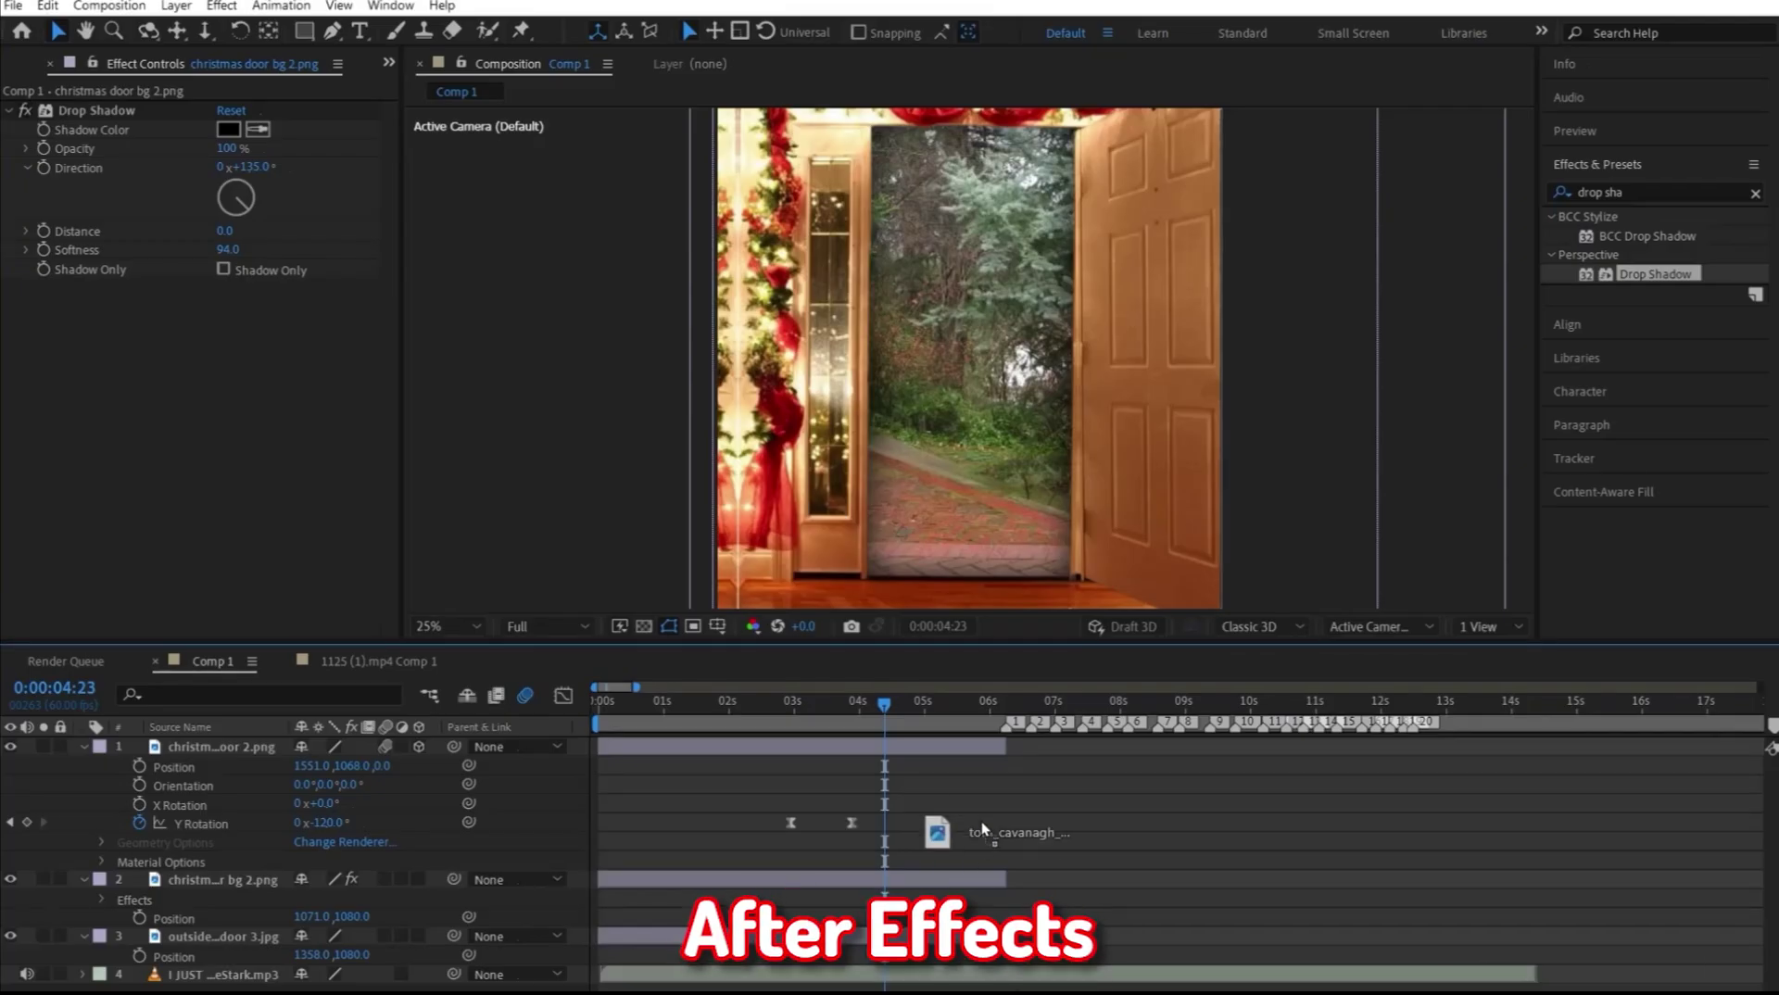
Step: Back in After Effects, add the character cutout to Comp 1, scale it up, and show its Position property
left_click_drag(984, 830, 927, 739)
key("s")
left_click_drag(331, 766, 417, 785)
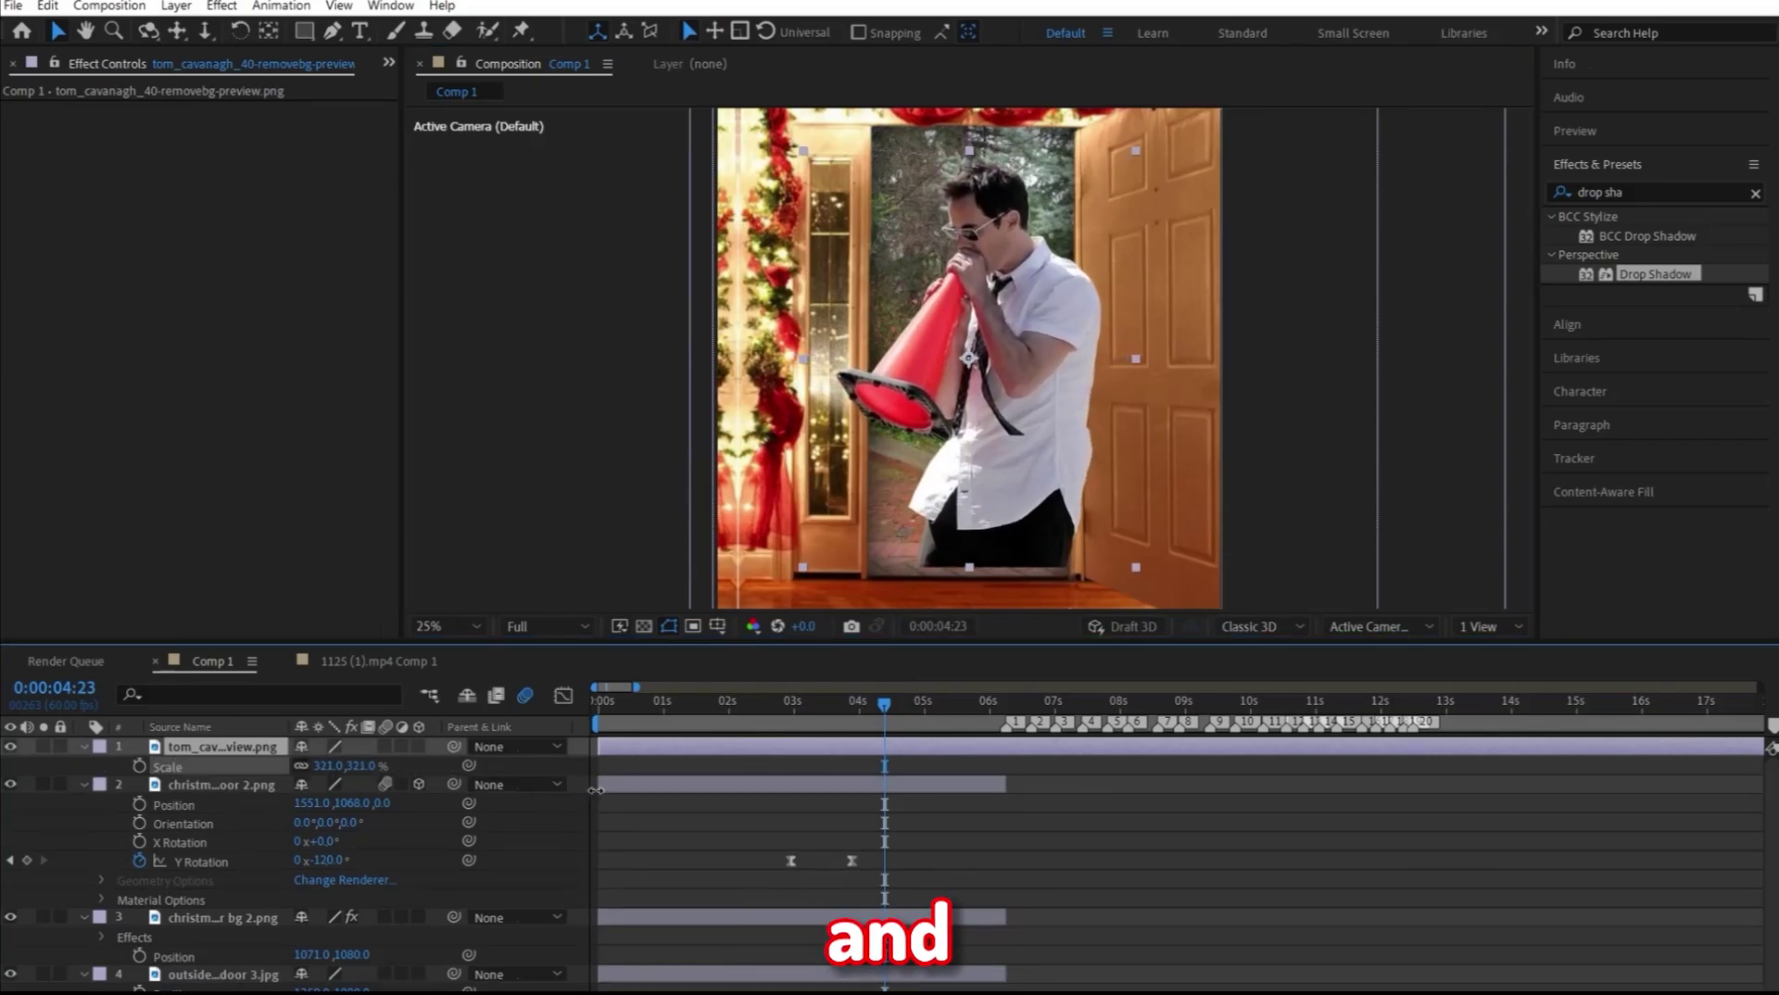
key("p")
left_click(819, 826)
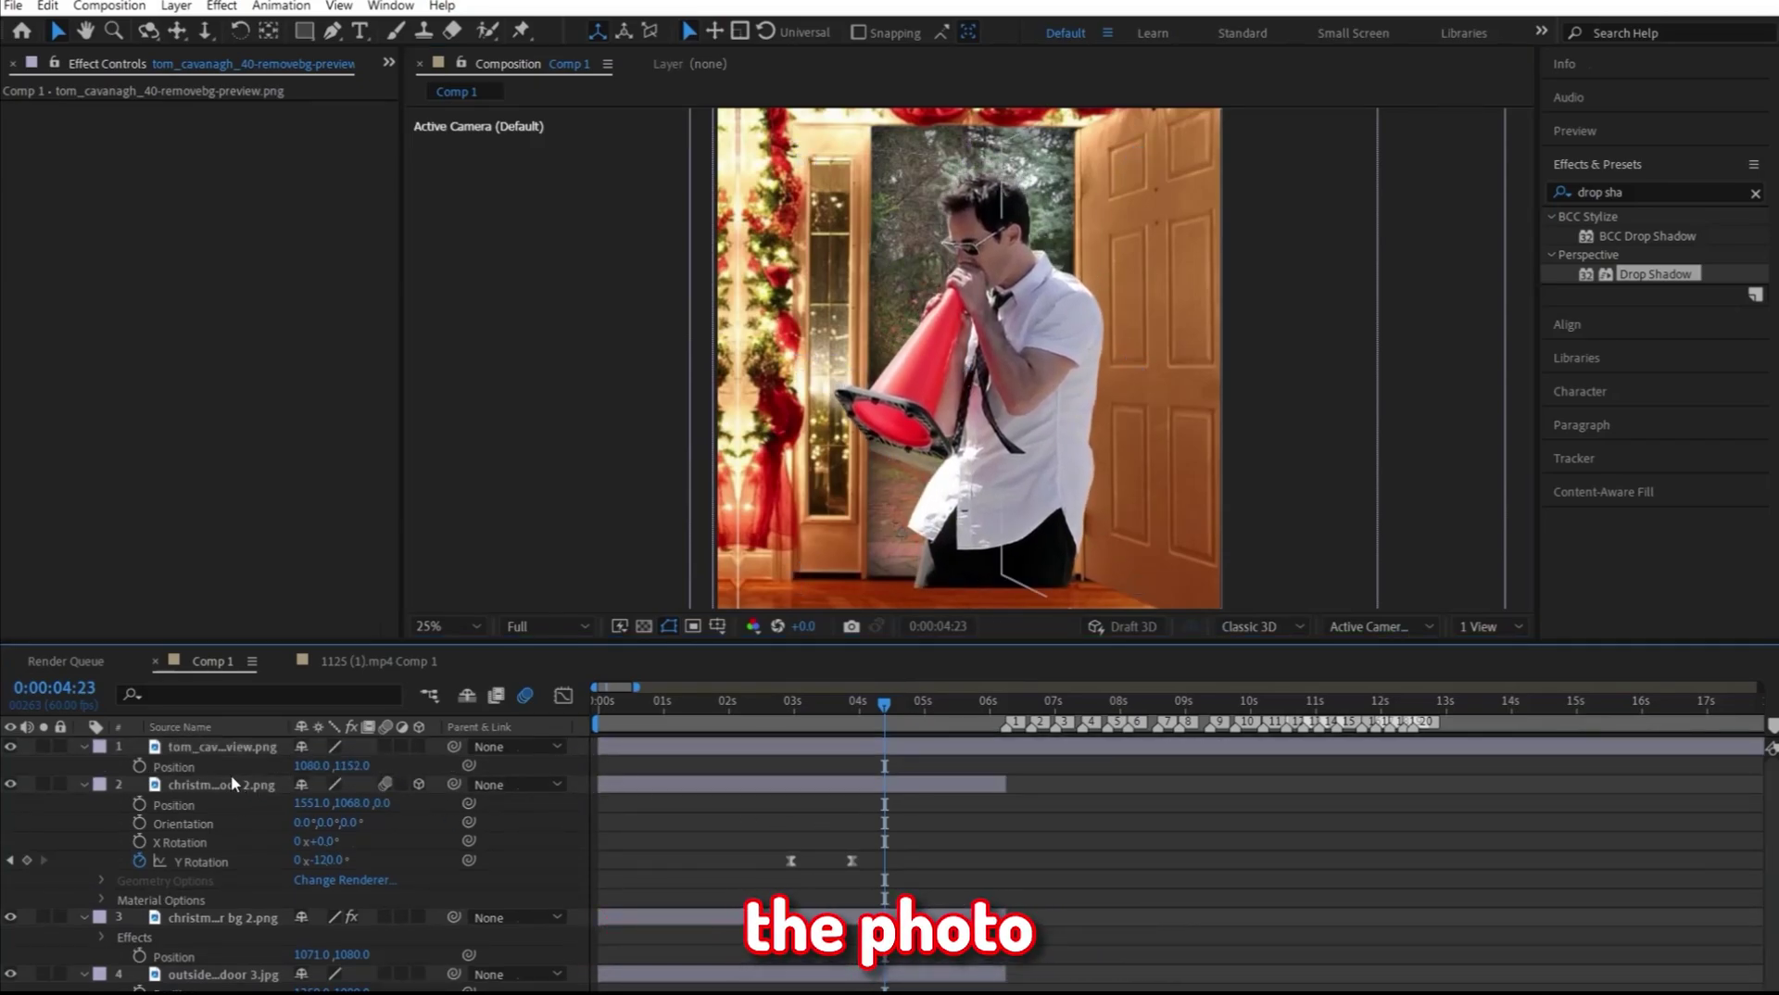
Step: Place the character layer beneath both door layers at 319% scale and trim its end to 0:00:06:14
left_click_drag(222, 746, 306, 954)
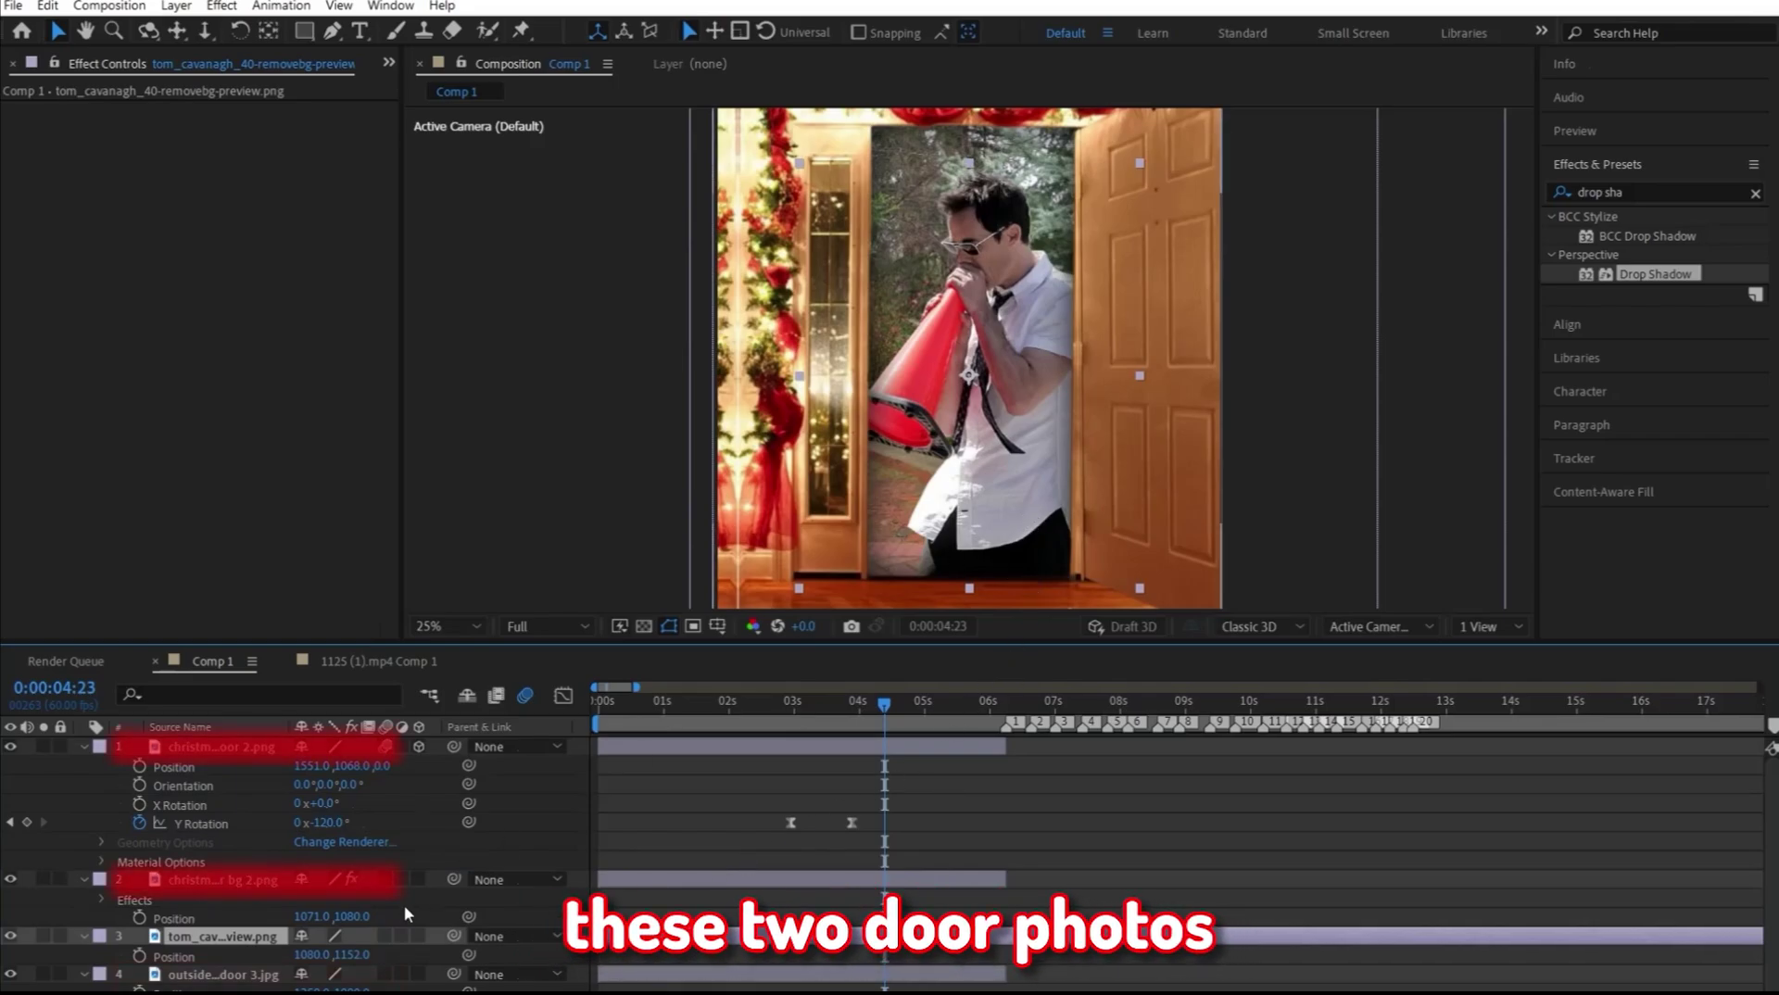
key("s")
mouse_move(326, 955)
left_mouse_down()
mouse_move(306, 954)
mouse_move(329, 971)
left_mouse_up()
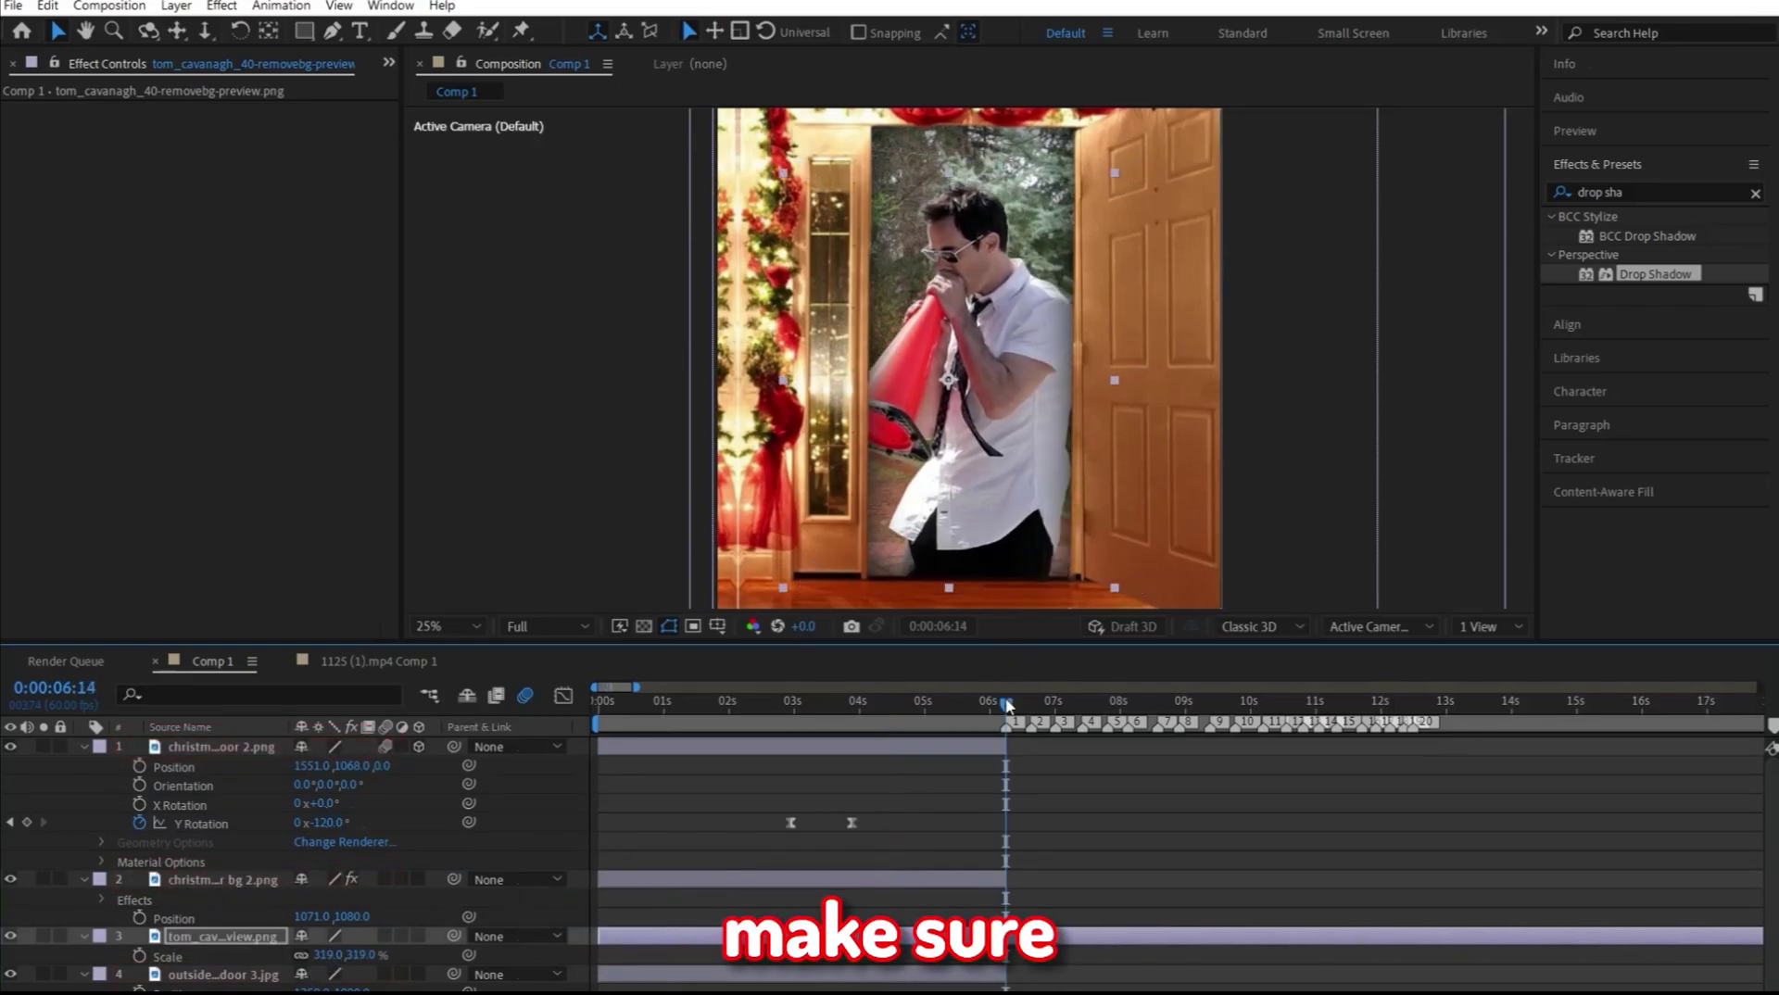
key("ctrl+shift+d")
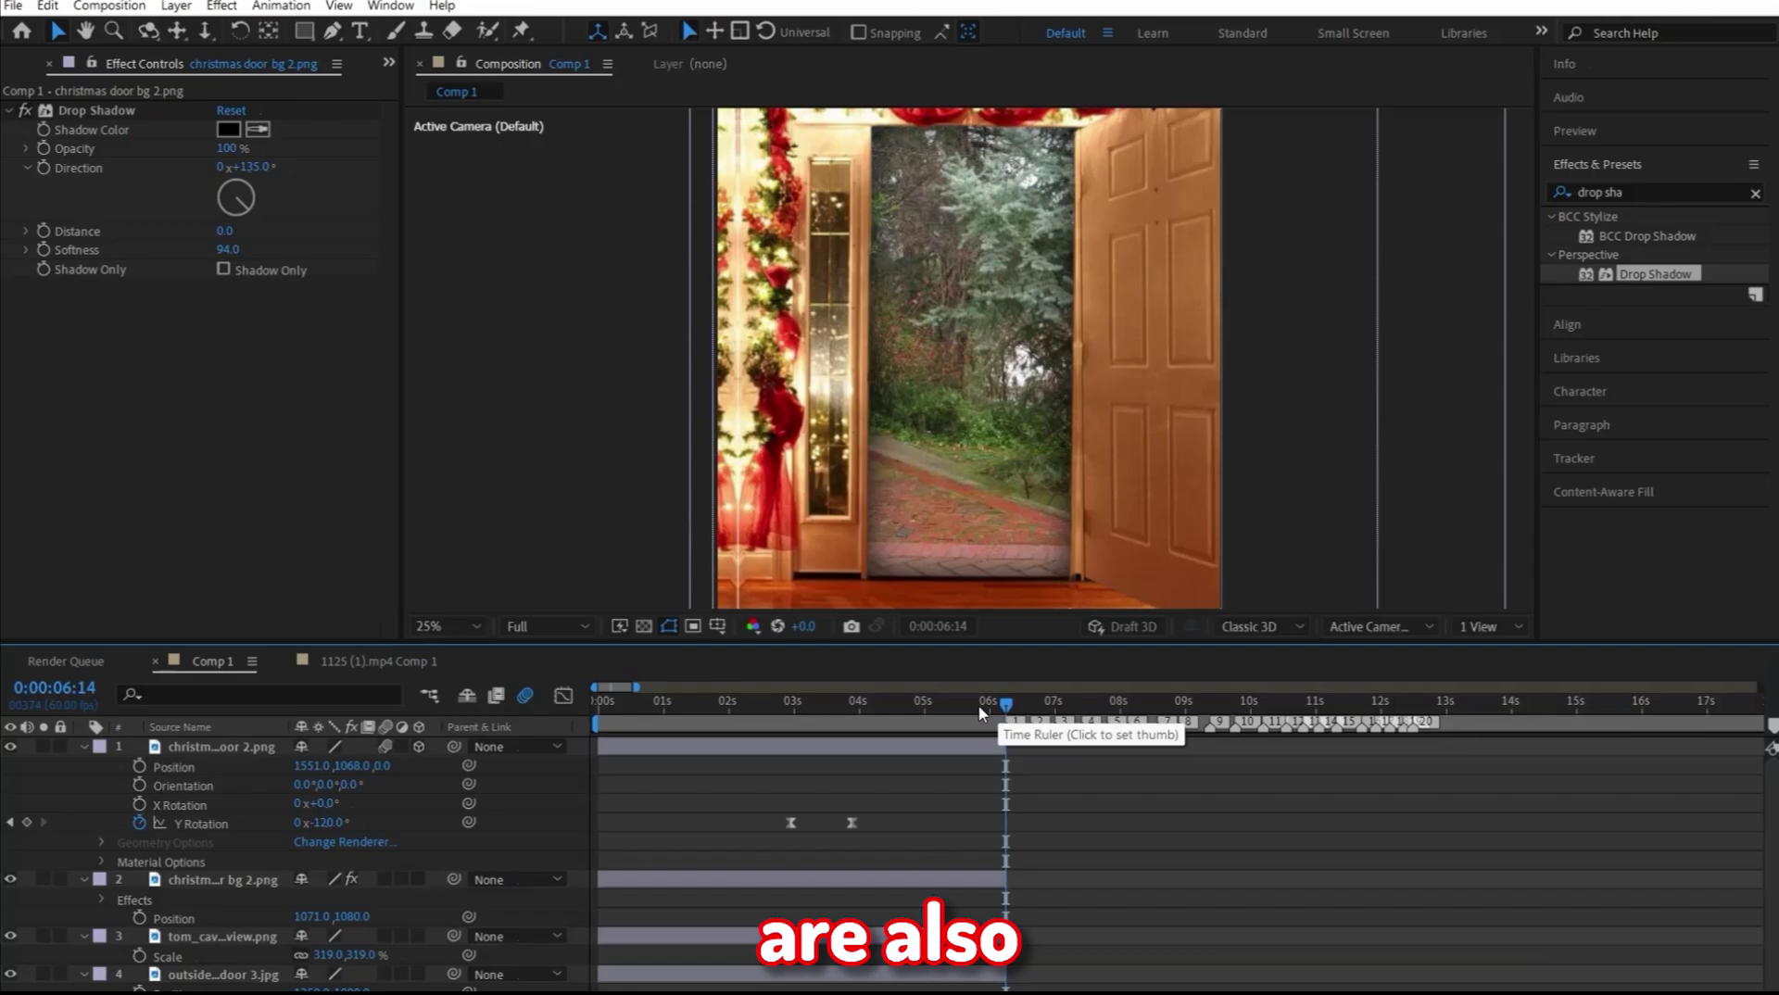
left_click_drag(1005, 708, 598, 708)
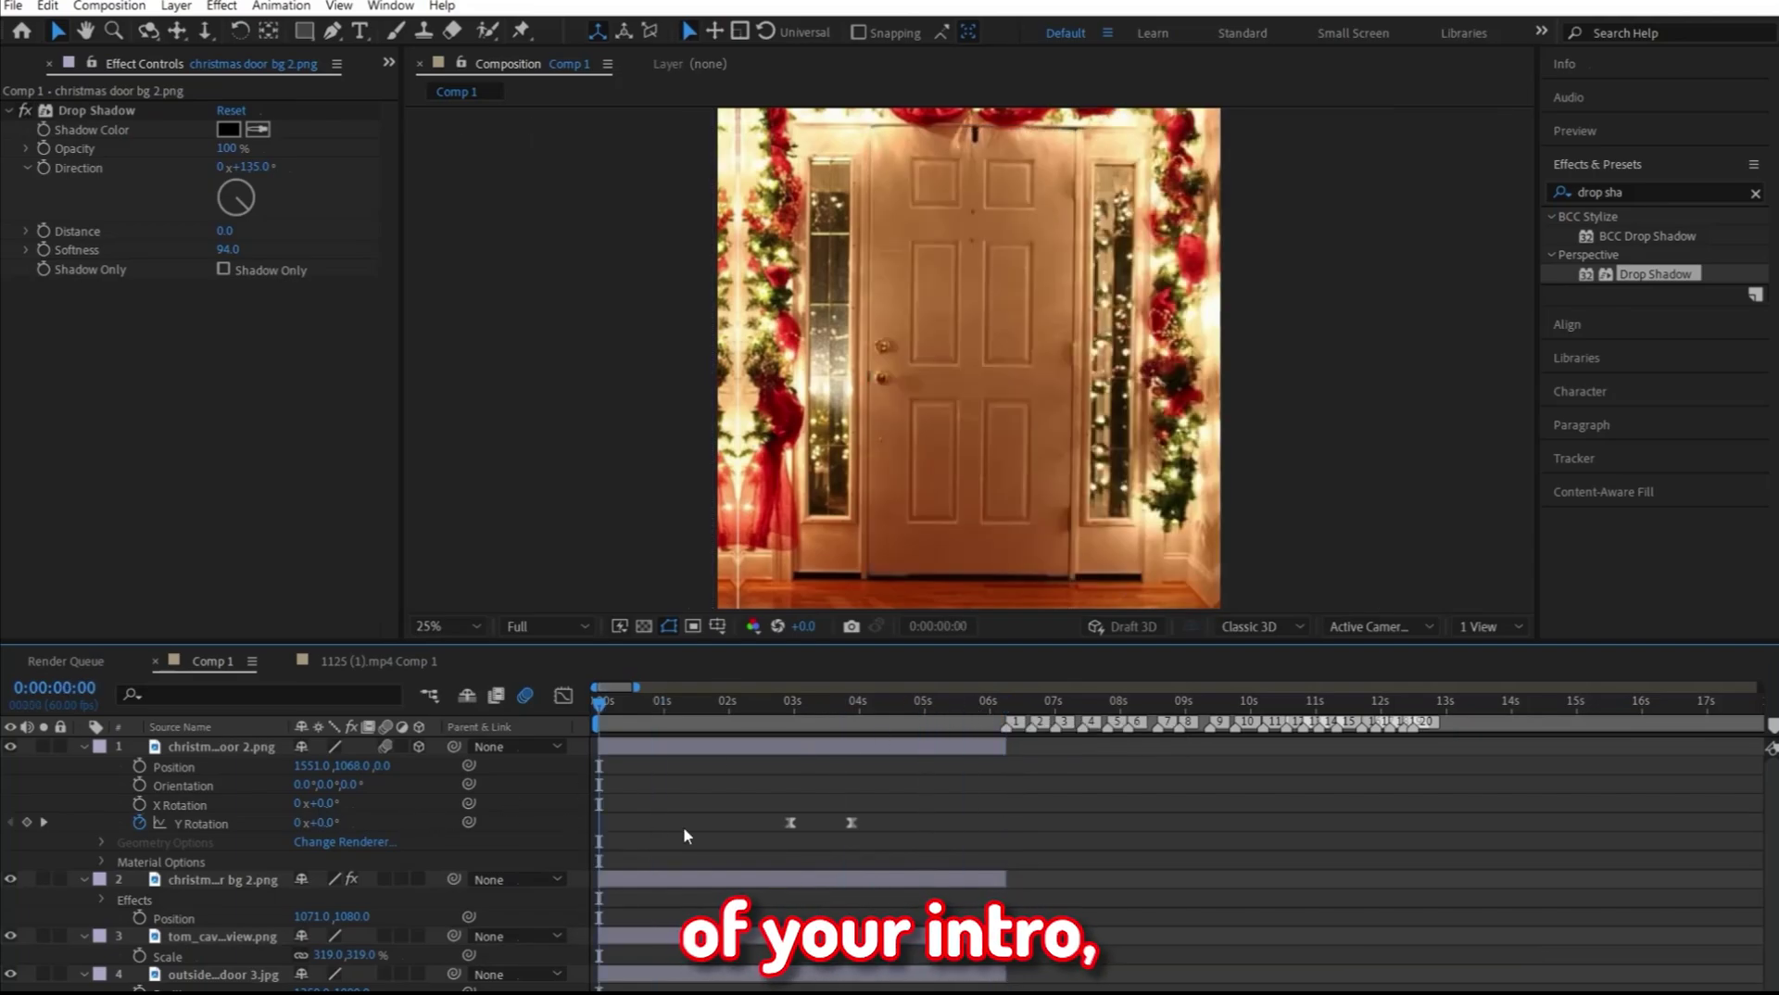
Step: Give the character layer a Drop Shadow (opacity 77%, distance 13, softness 33) and a Glow (threshold 34.5%, radius 94, intensity 0.4)
left_click(1005, 938)
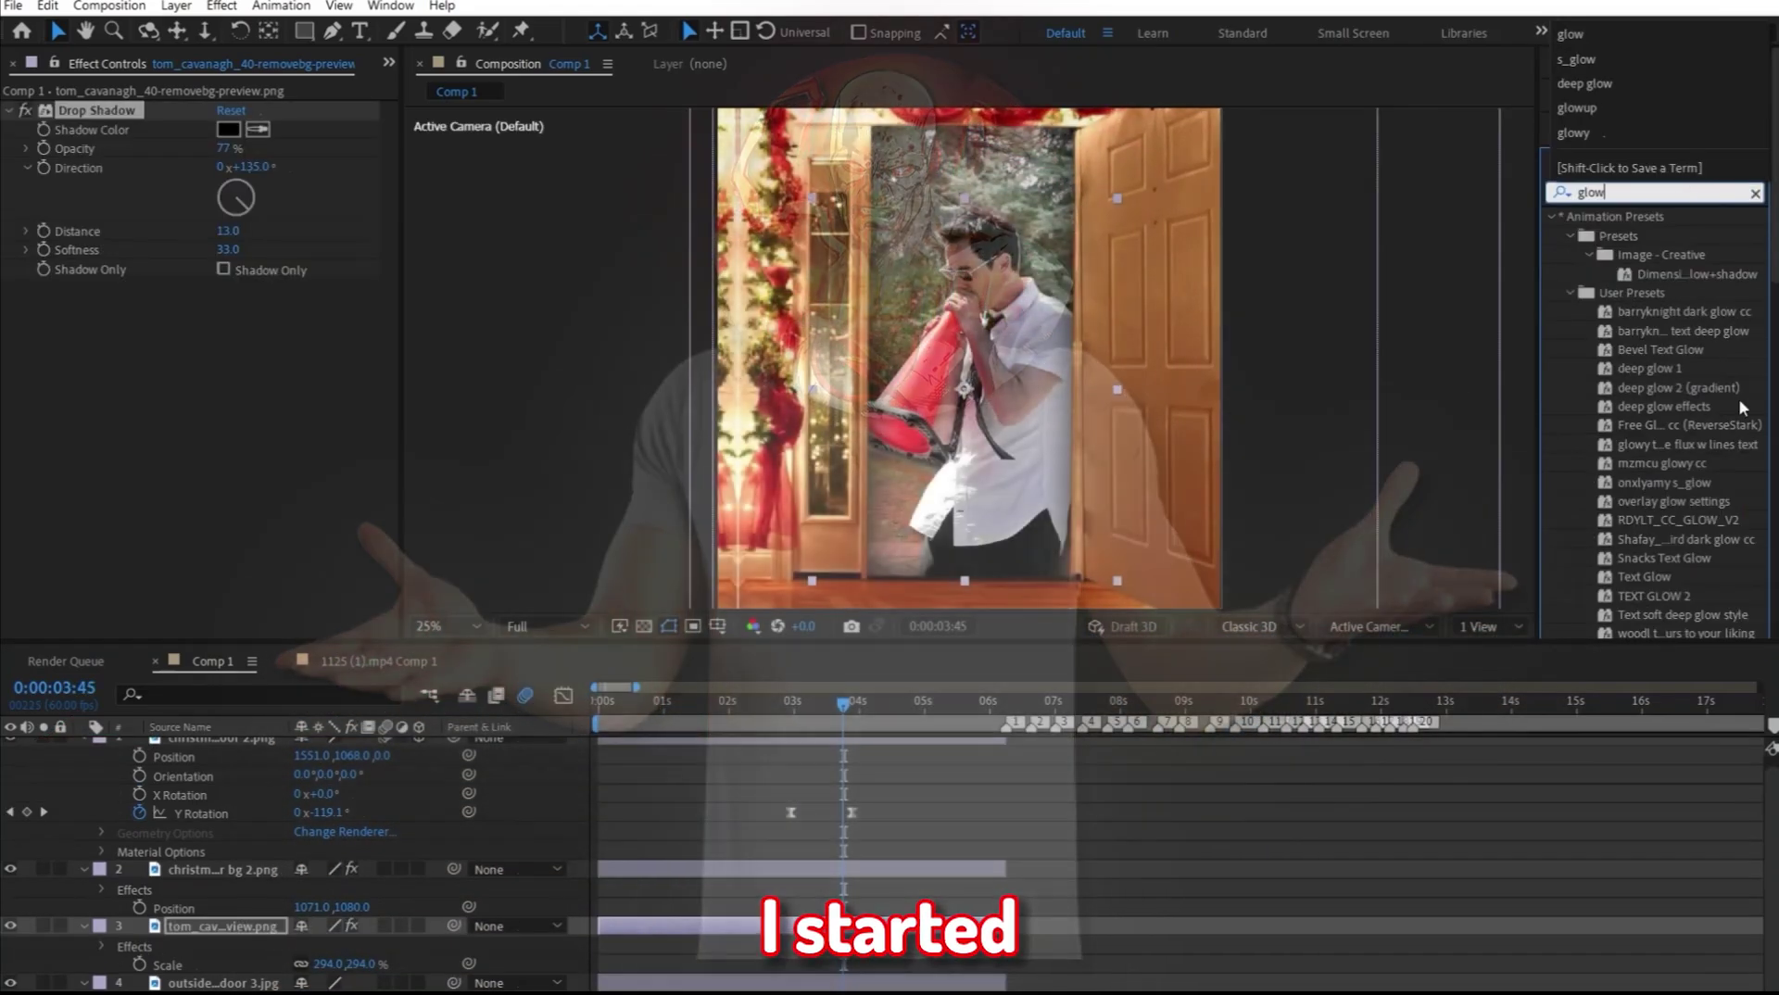
left_click_drag(1661, 413, 890, 853)
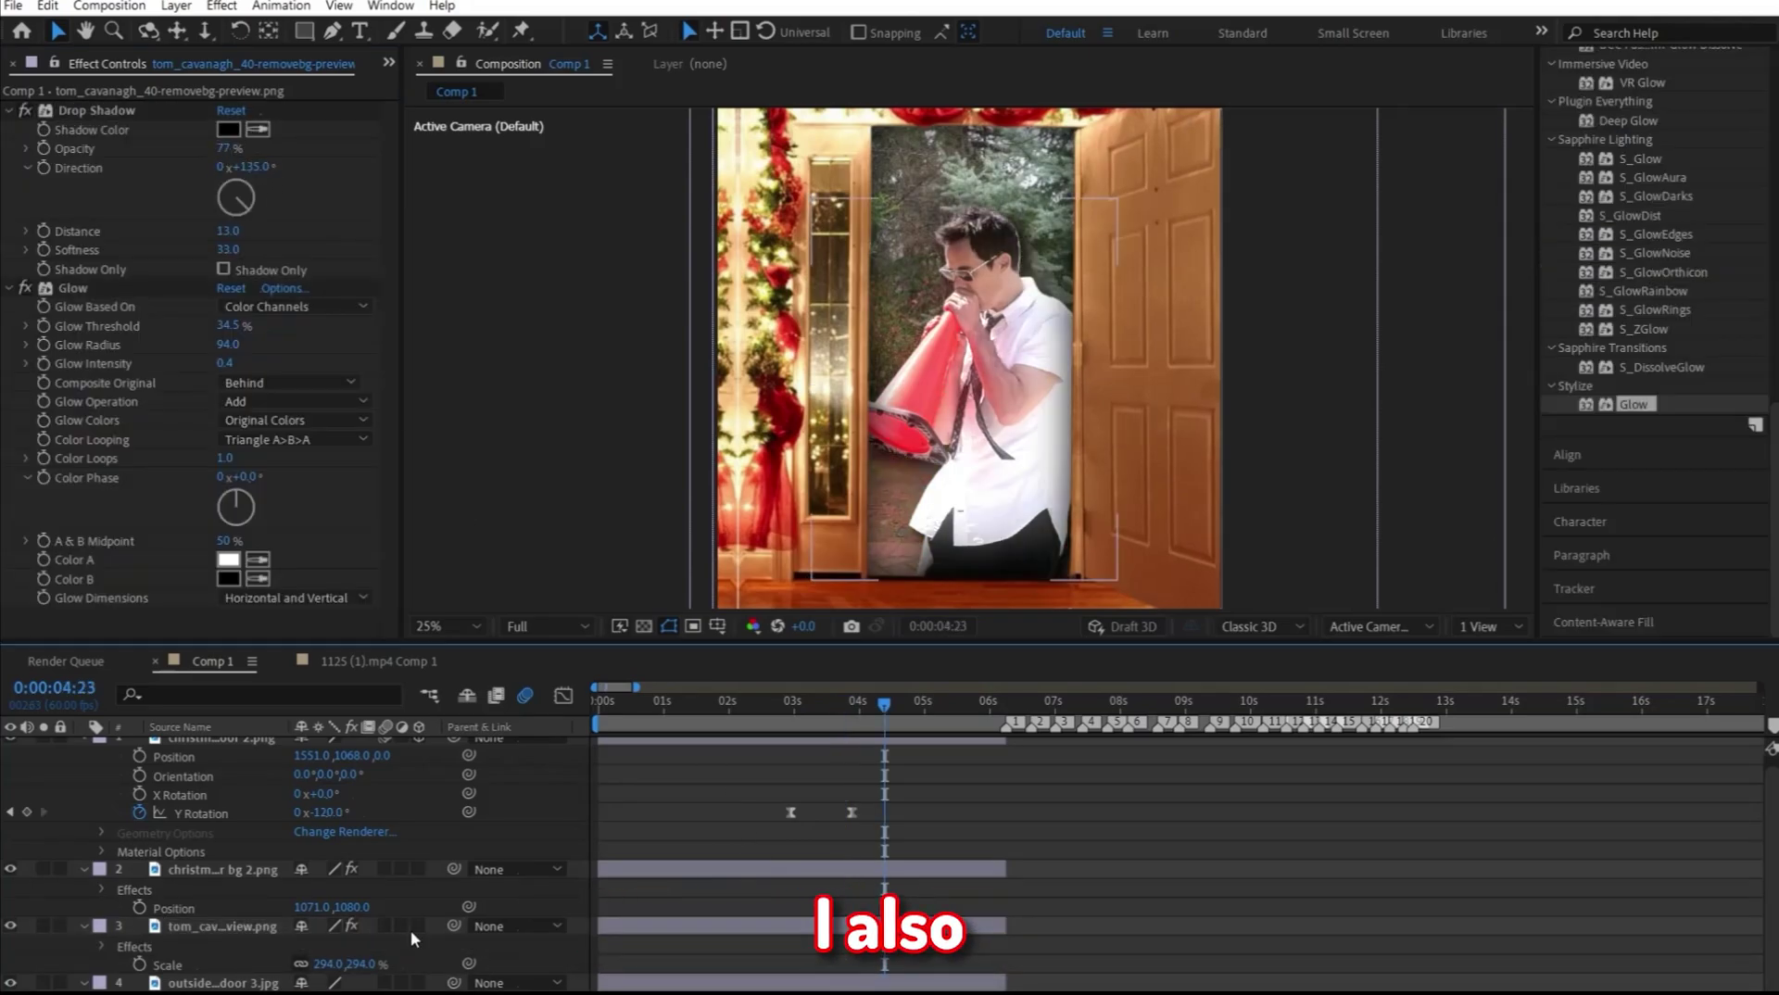
Step: Make the character layer 3D and animate its Y Rotation, adjusting the keyframes' speed curve
left_click(416, 927)
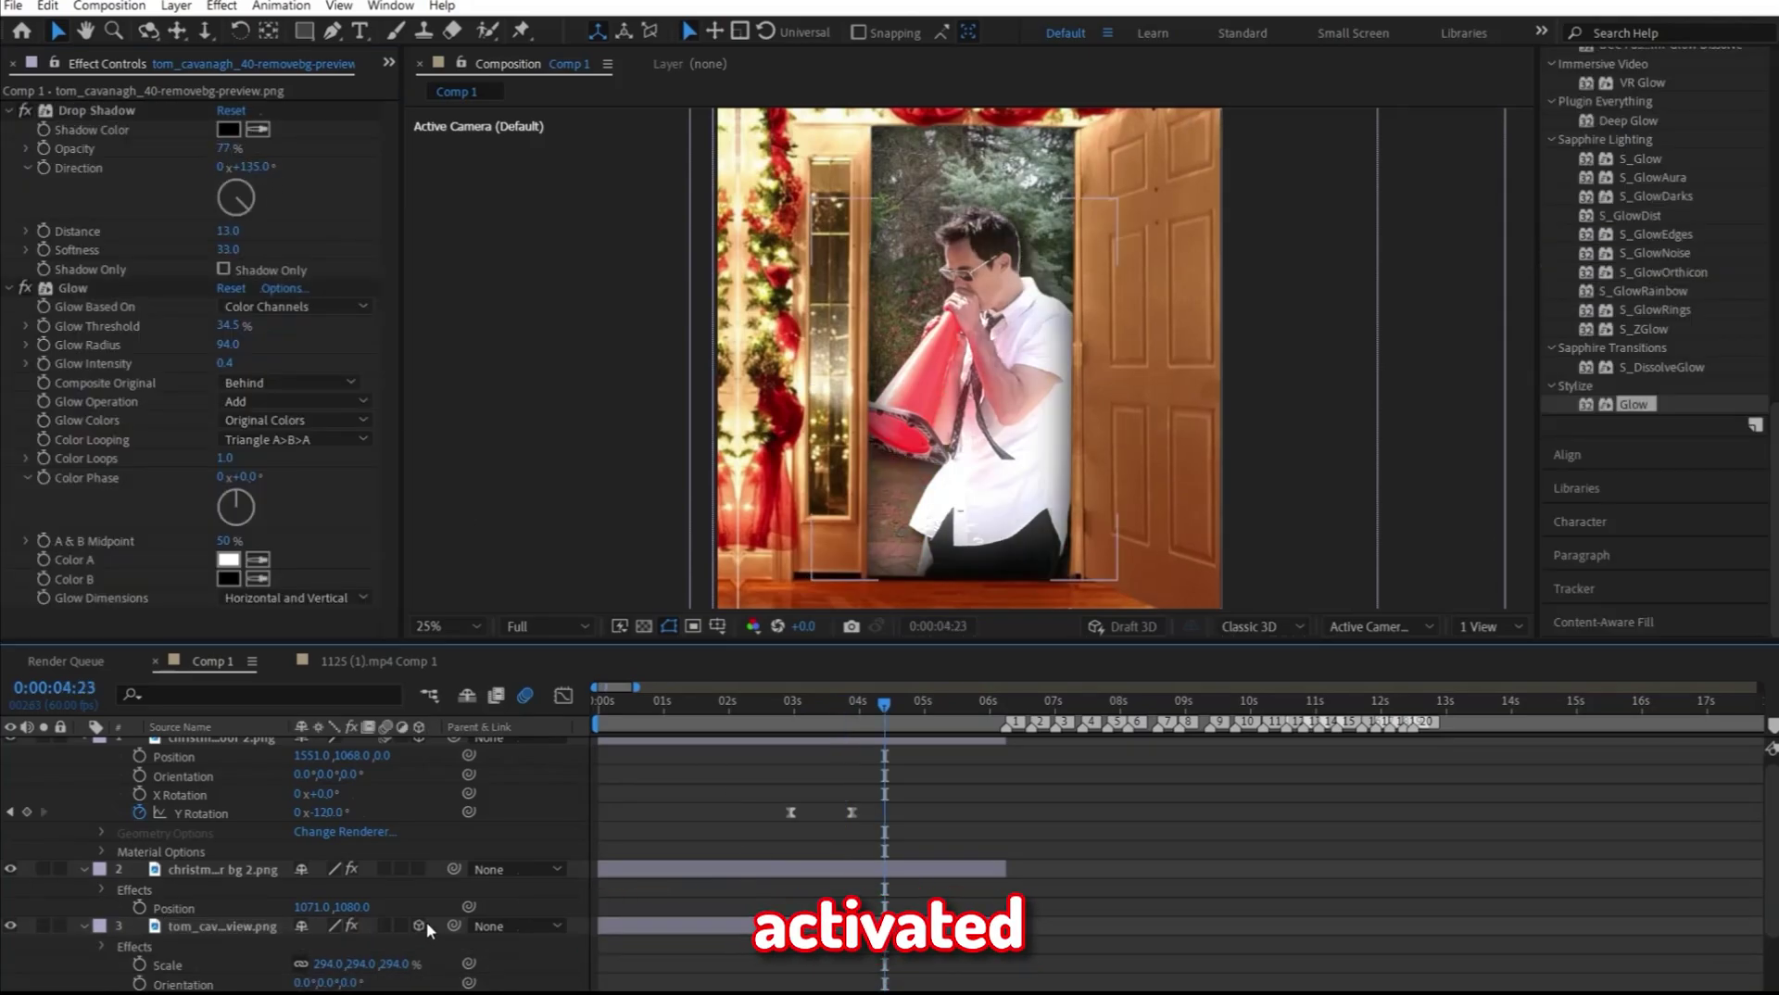
scroll(500, 880, "down", 2)
left_click_drag(322, 889, 335, 908)
left_click_drag(965, 758, 906, 755)
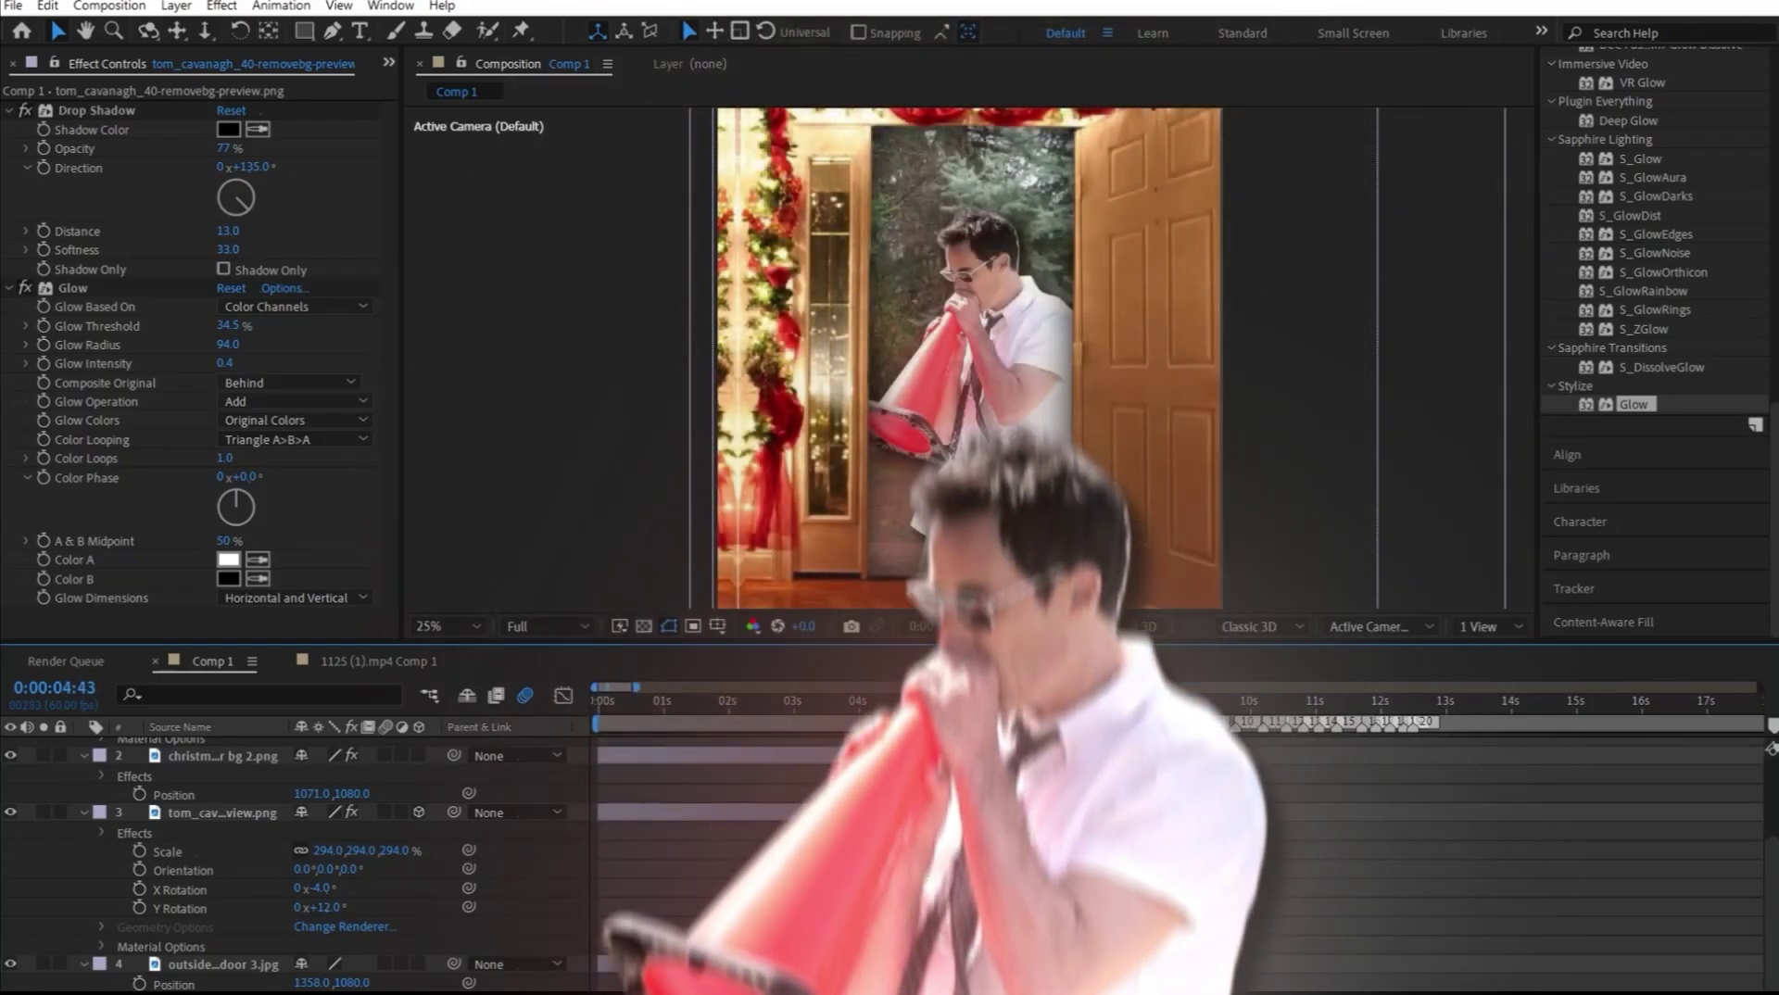
left_click_drag(852, 702, 811, 712)
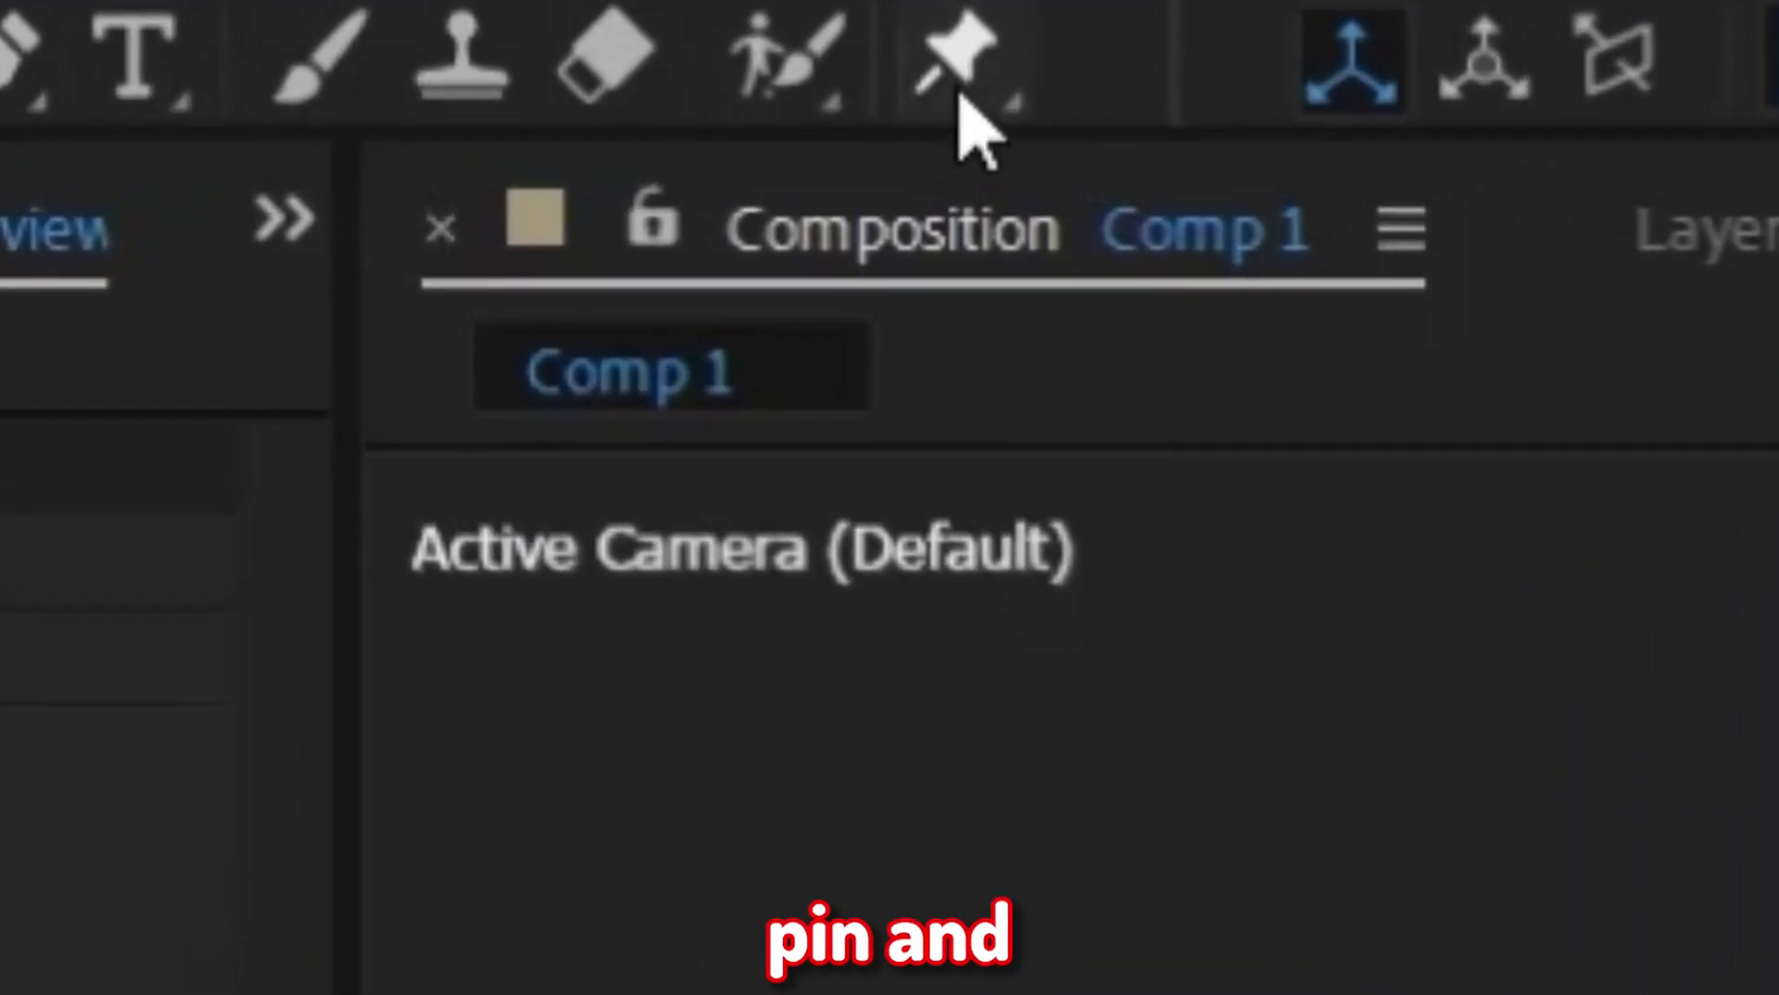
Step: Add Puppet pins to the character's head and both legs and adjust the pinned pose at 0:00:02:55
left_click(523, 33)
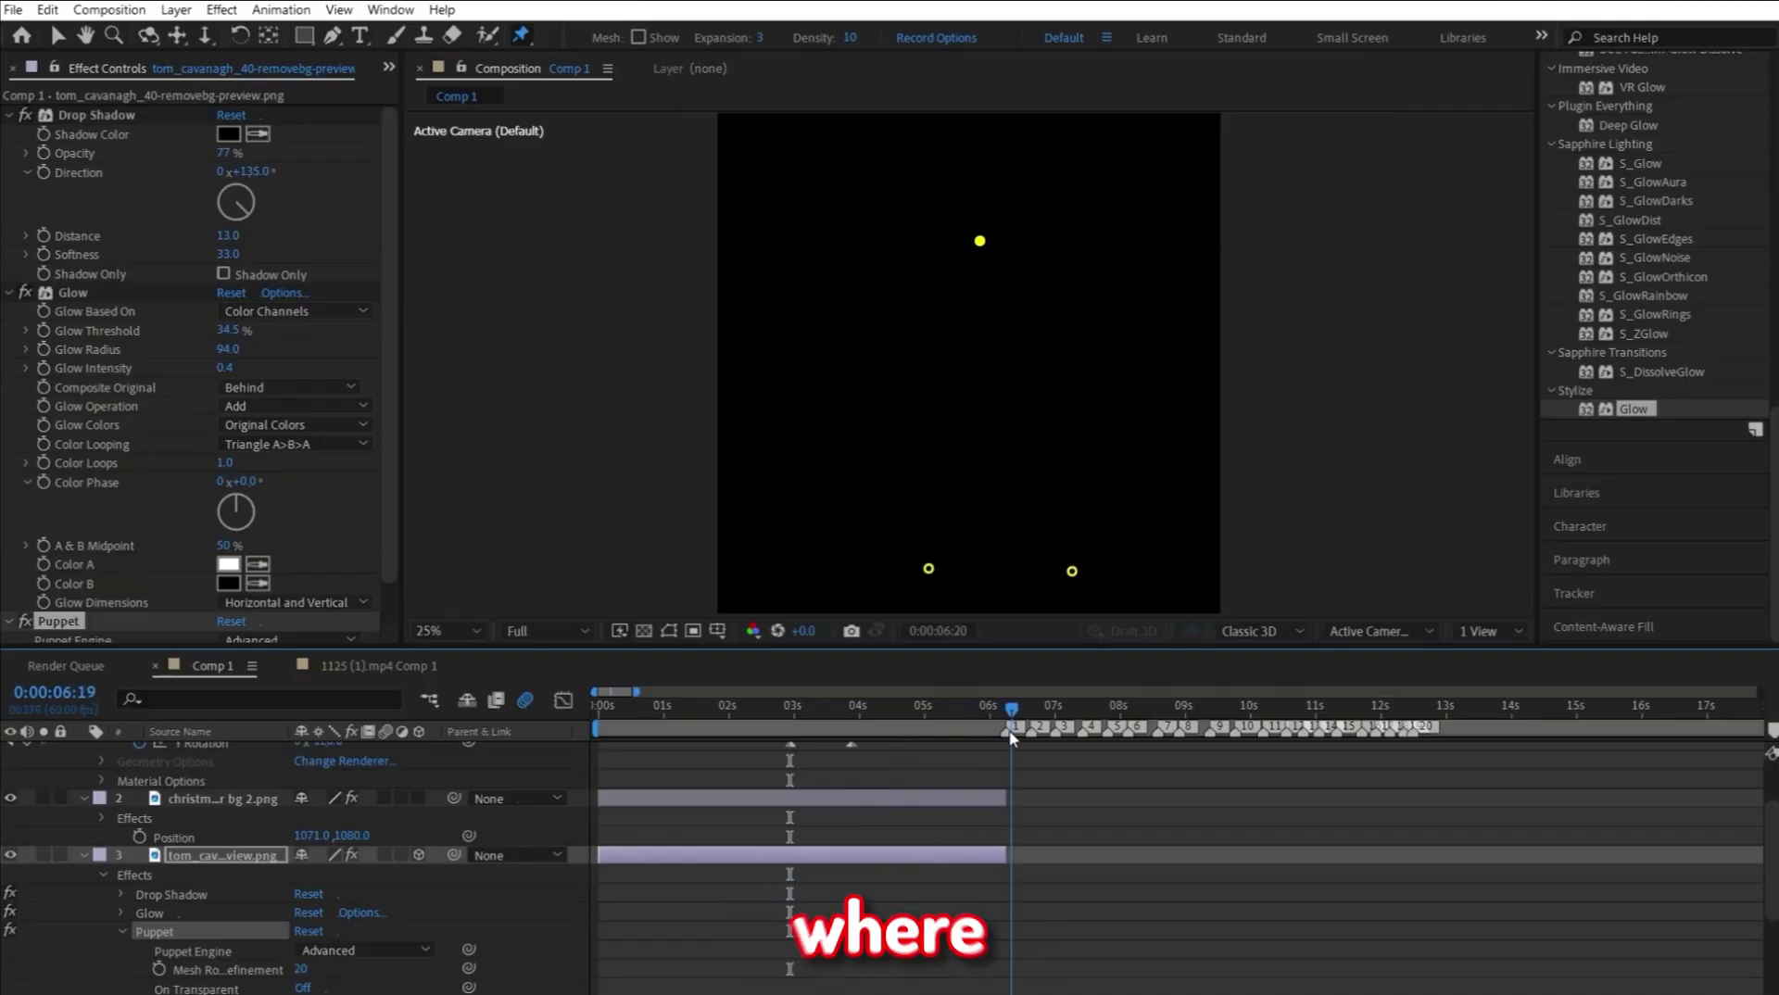
left_click_drag(1011, 736, 1007, 740)
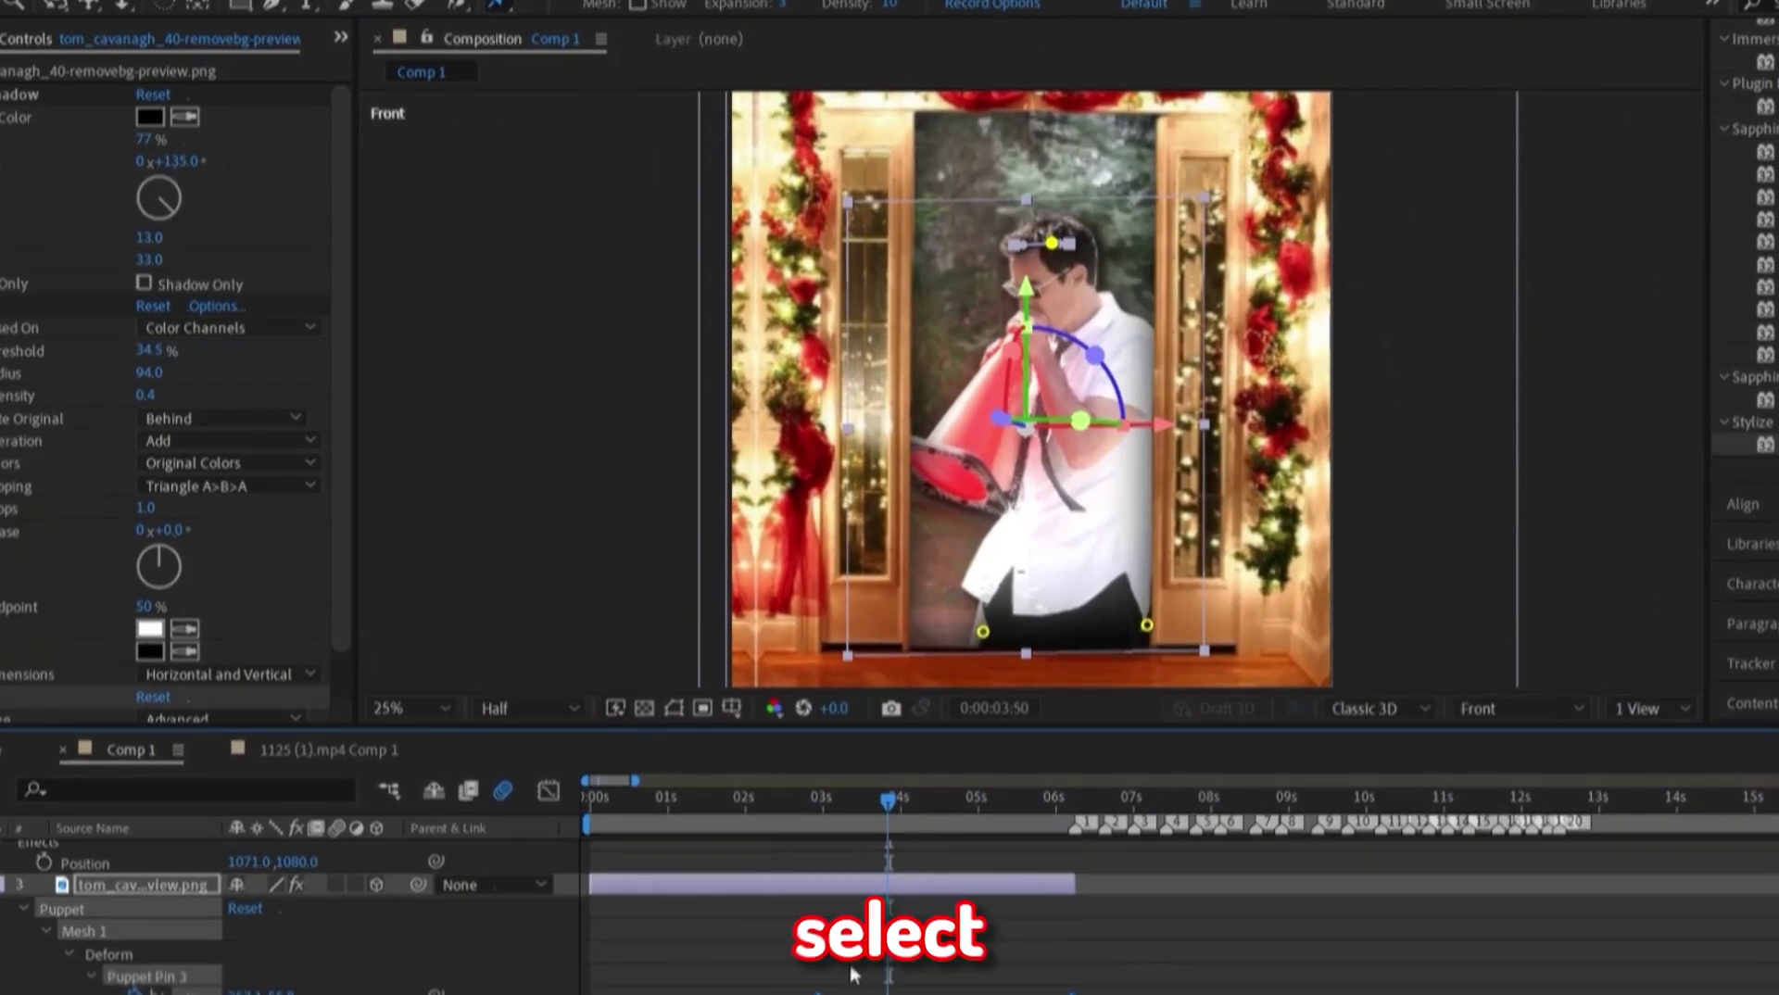
Step: Reveal the character's keyframes, apply Easy Ease to the head pin's two position keyframes, and open the graph editor
key("u")
key("F10")
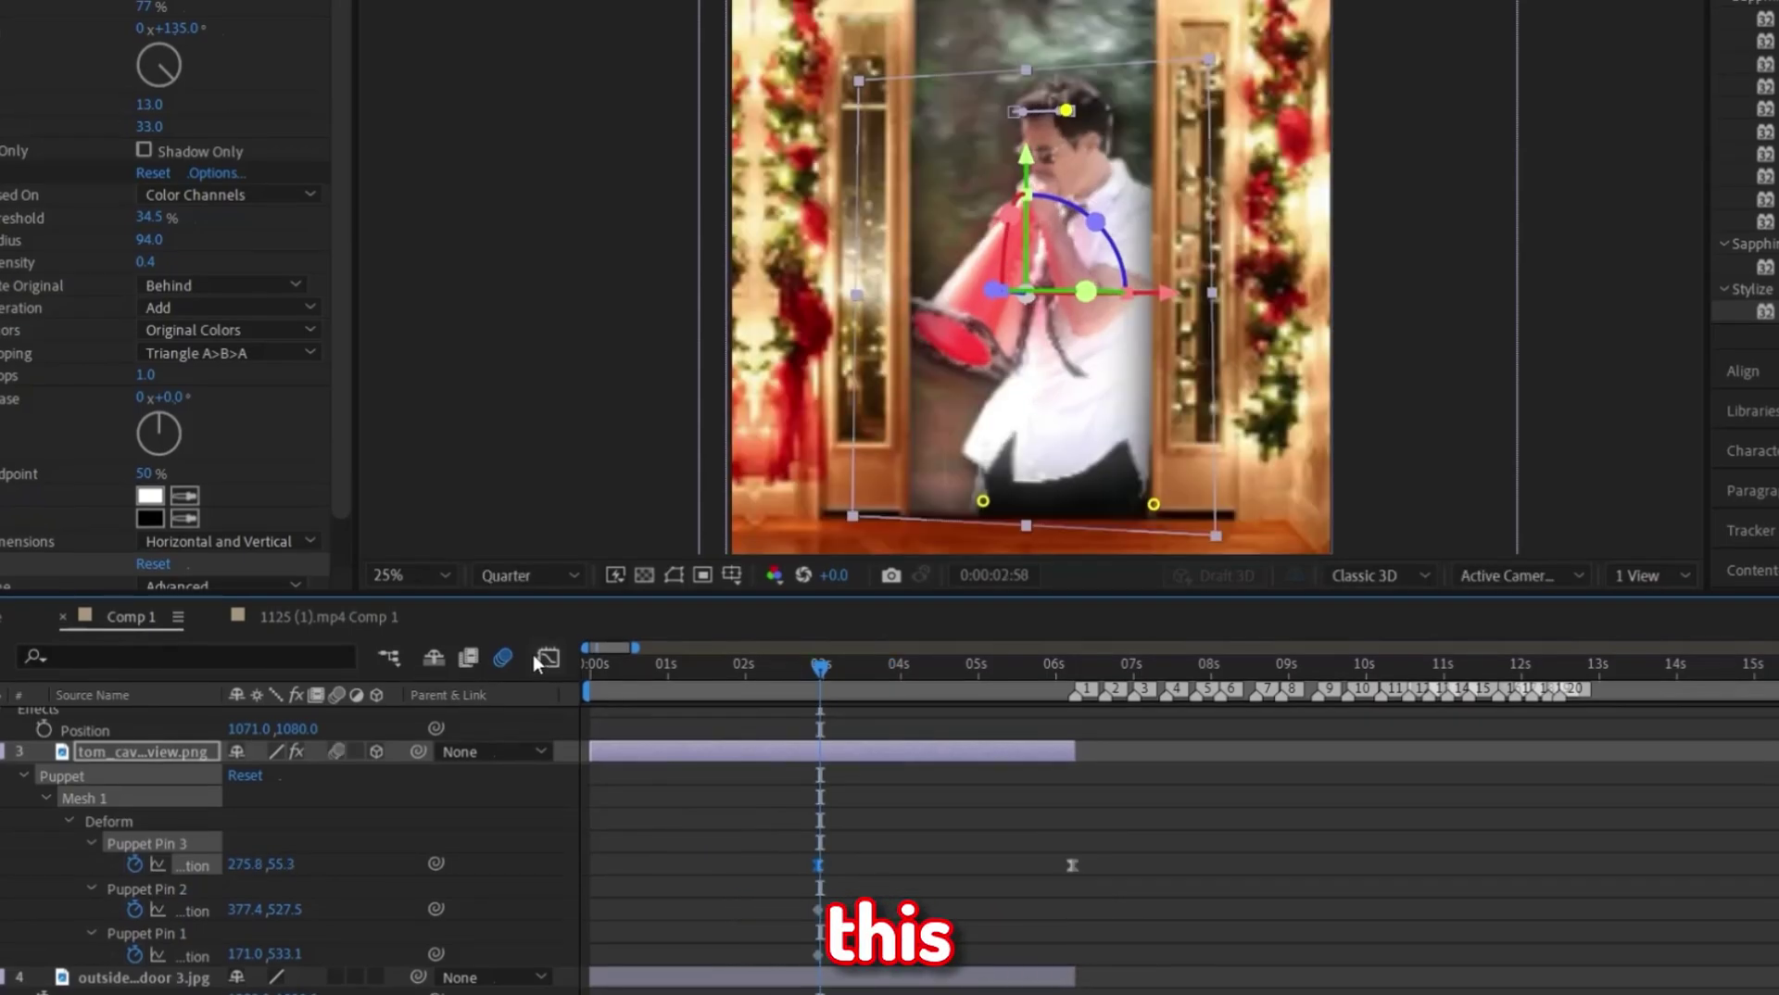
key("shift+F3")
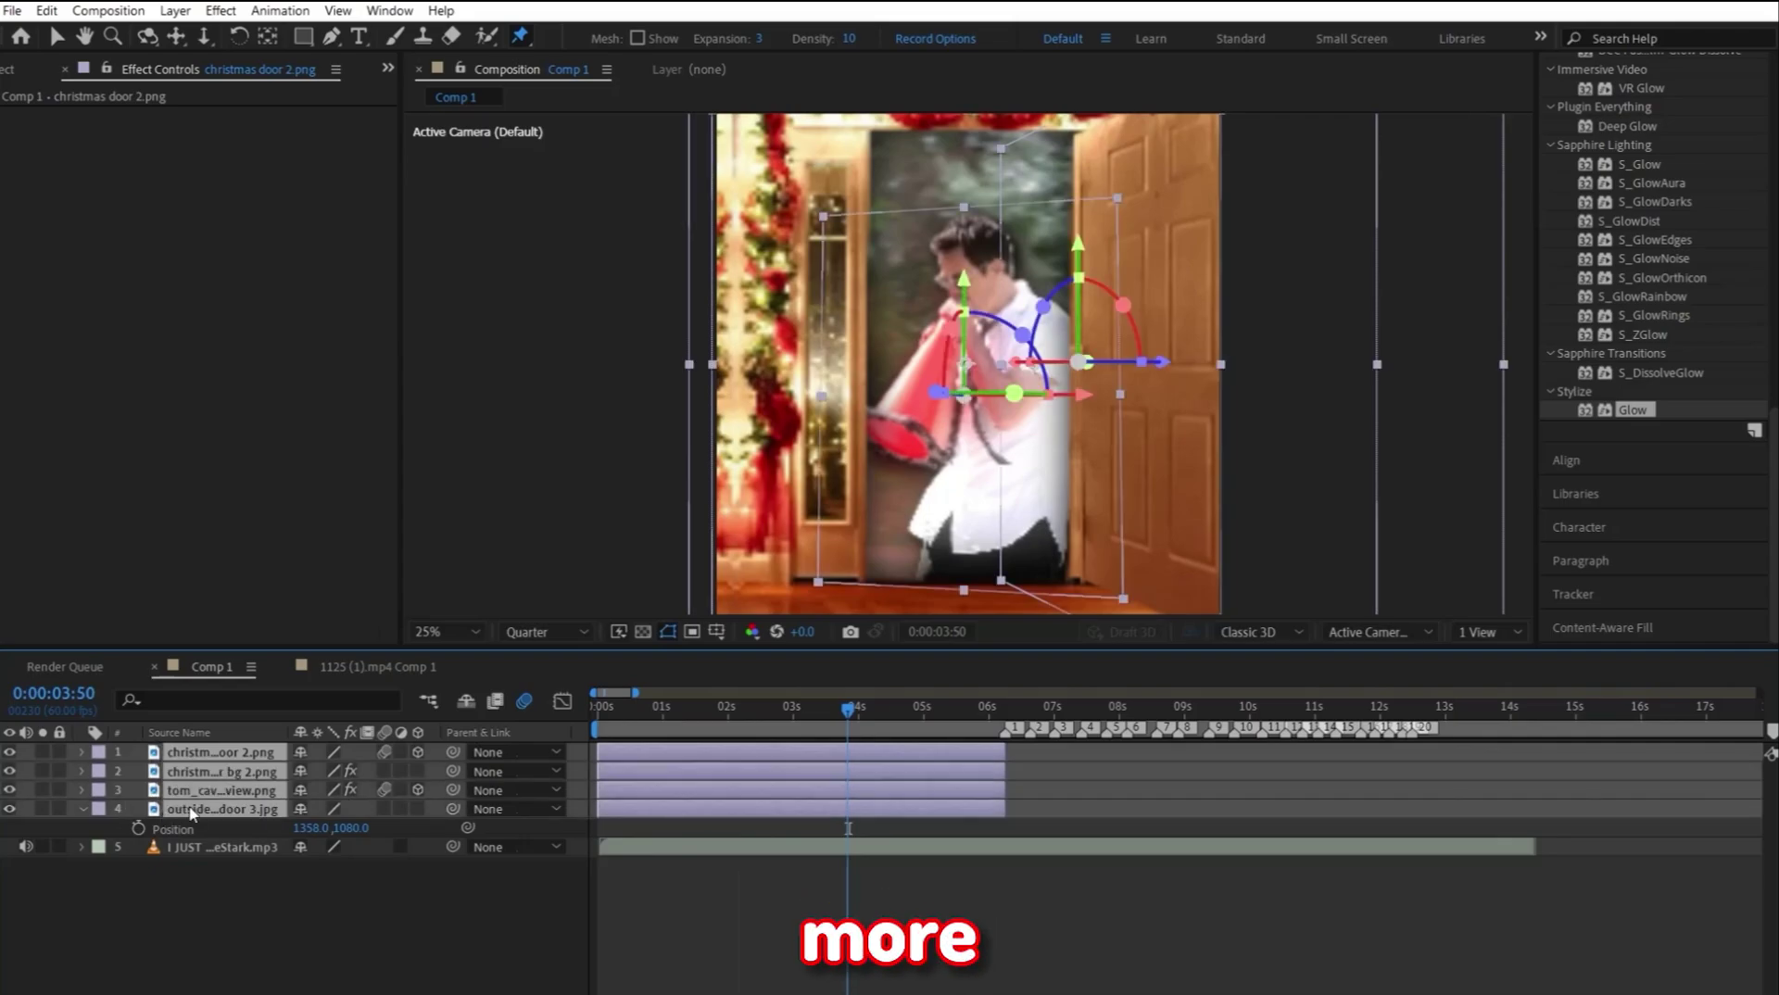
Step: Pre-compose the door, background, character and outdoor layers into one composition, leaving the audio layer separate
key("ctrl+shift+c")
left_click(944, 660)
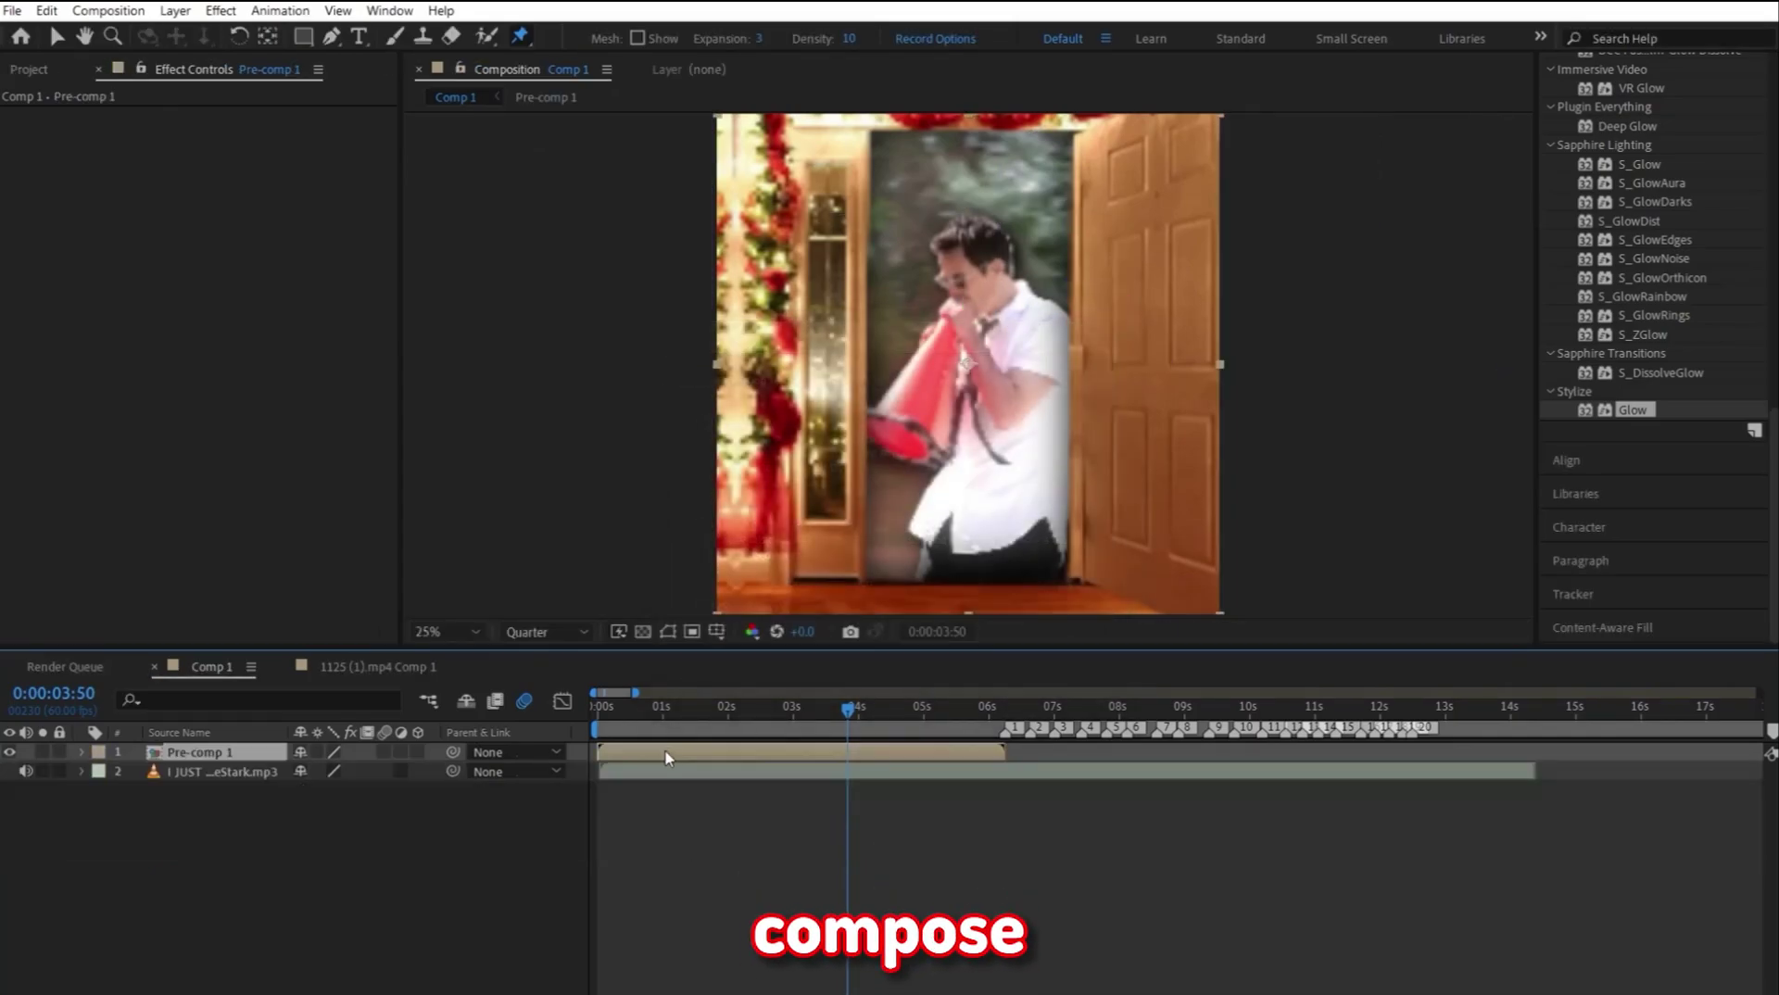
key("Home")
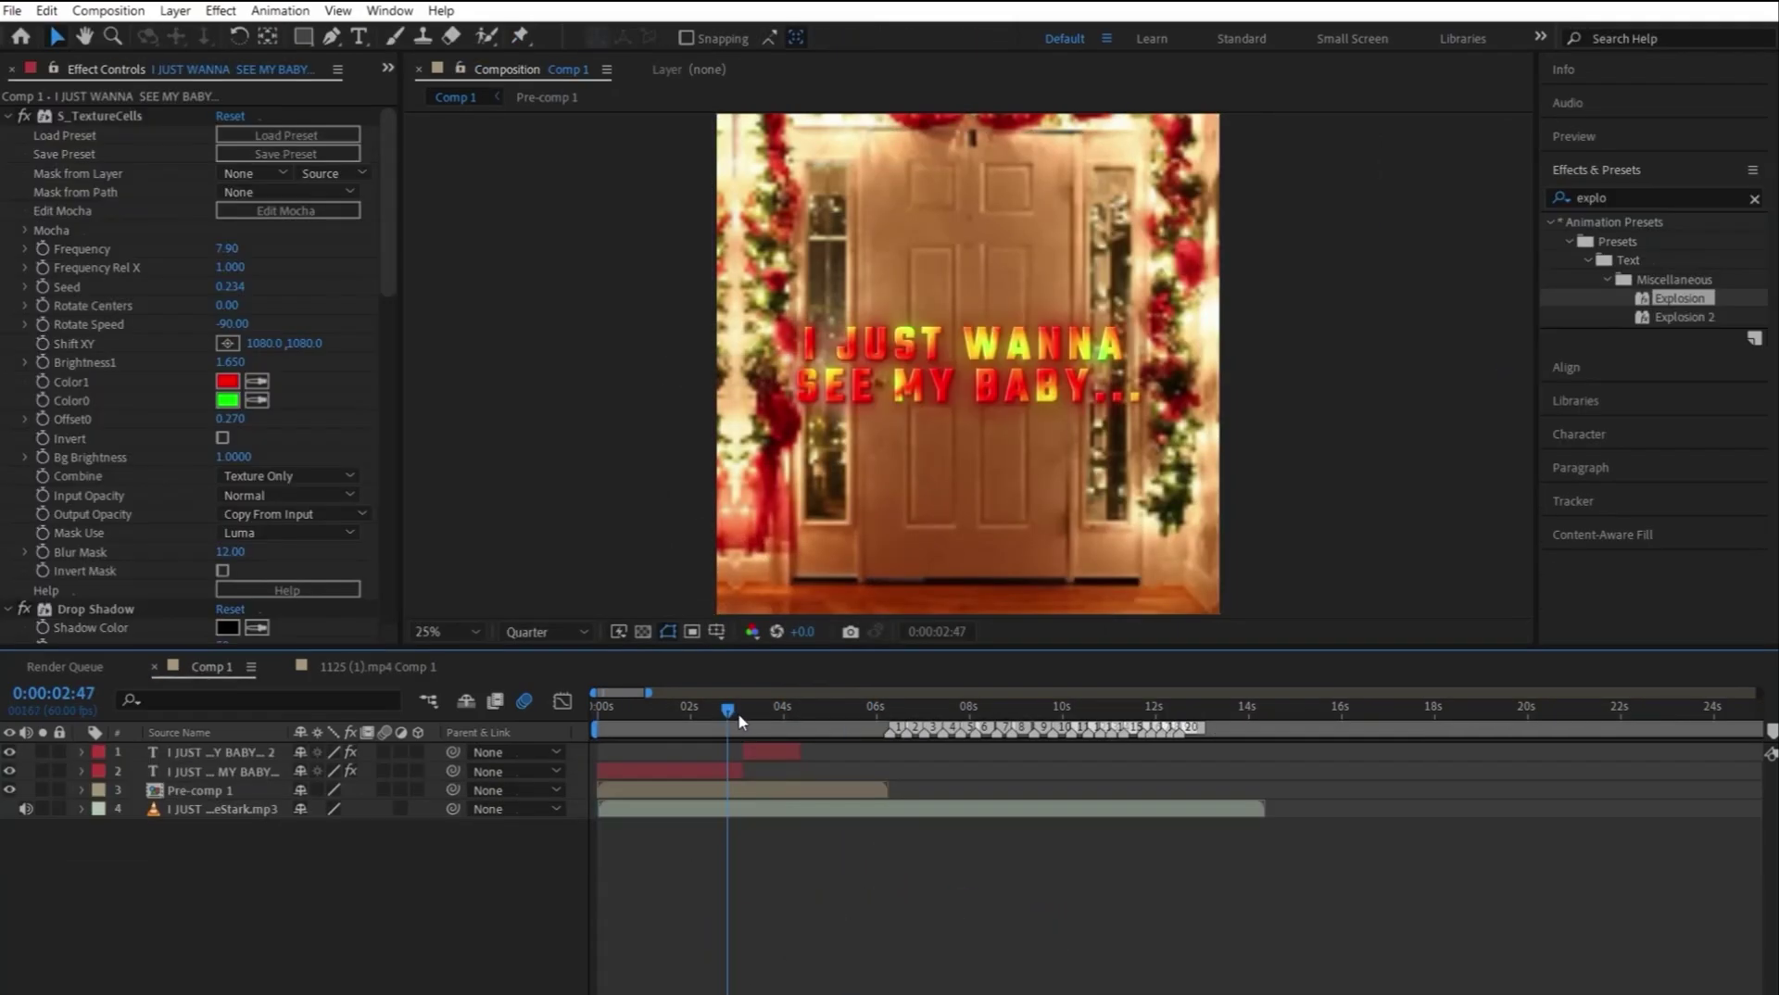
Step: Set starting Position and Scale keyframes on the pre-composed scene at 0:00:03:03, where the first text layer ends
left_click(743, 716)
key("space")
left_click(739, 716)
left_click(185, 791)
key("s")
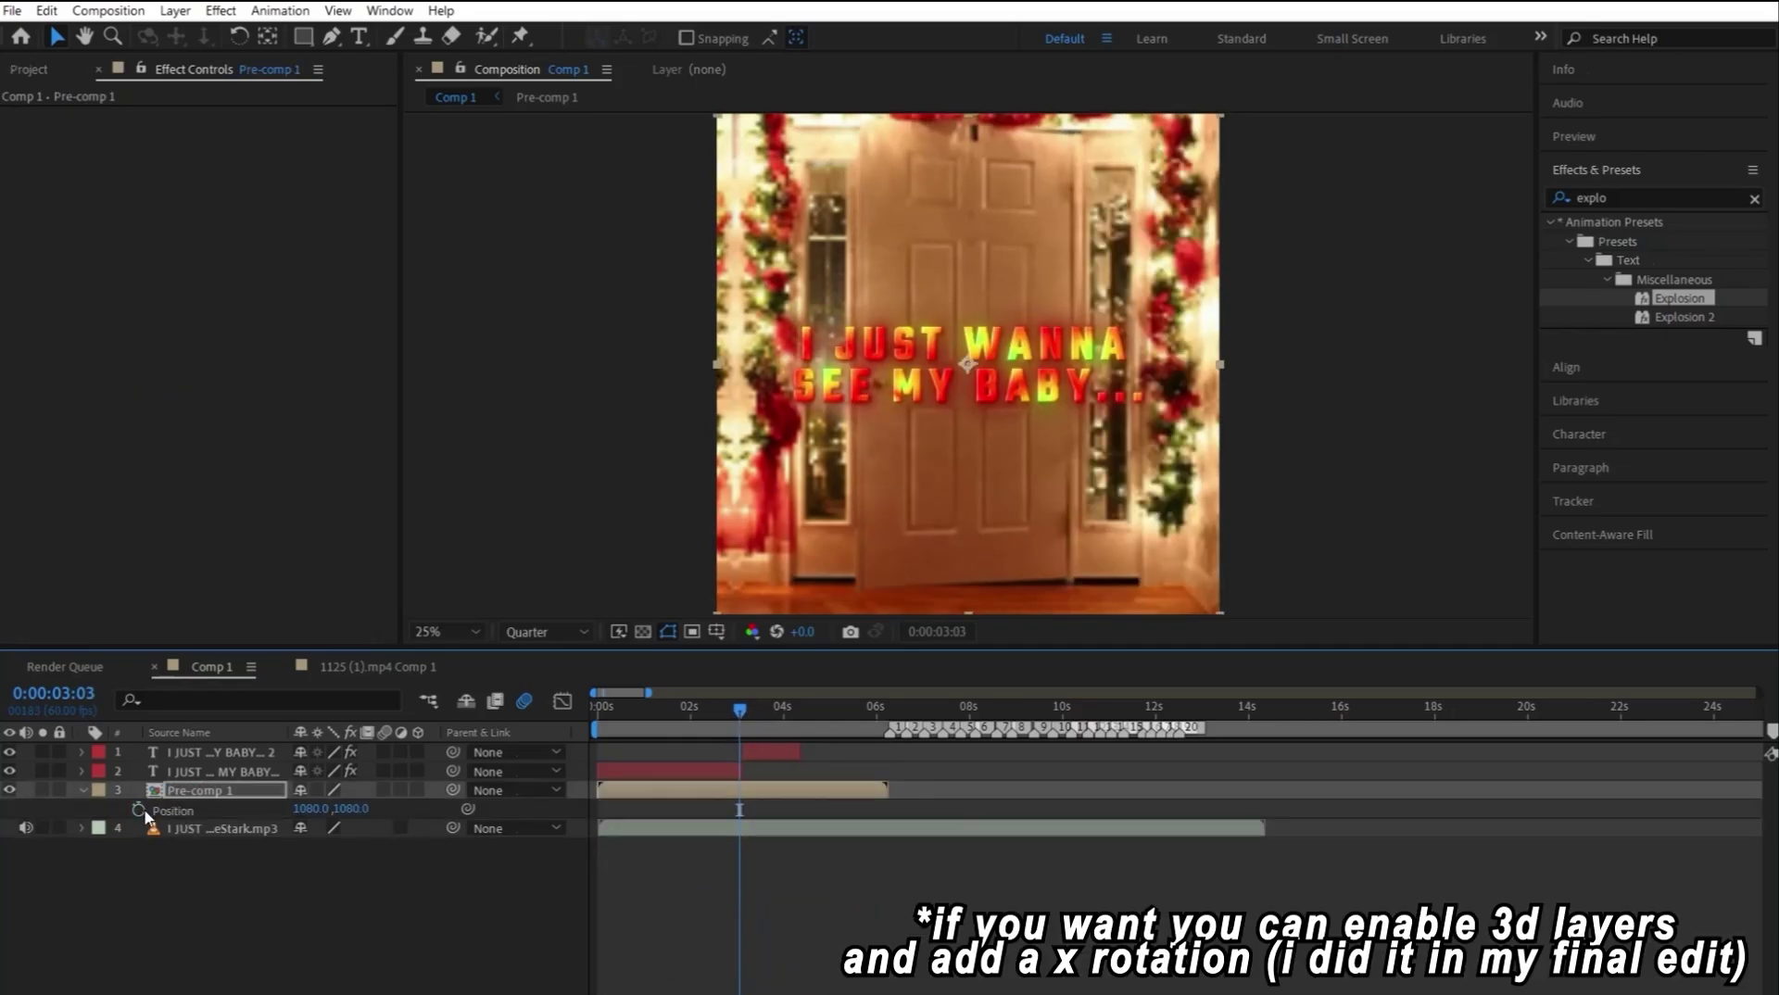
key("alt+shift+s")
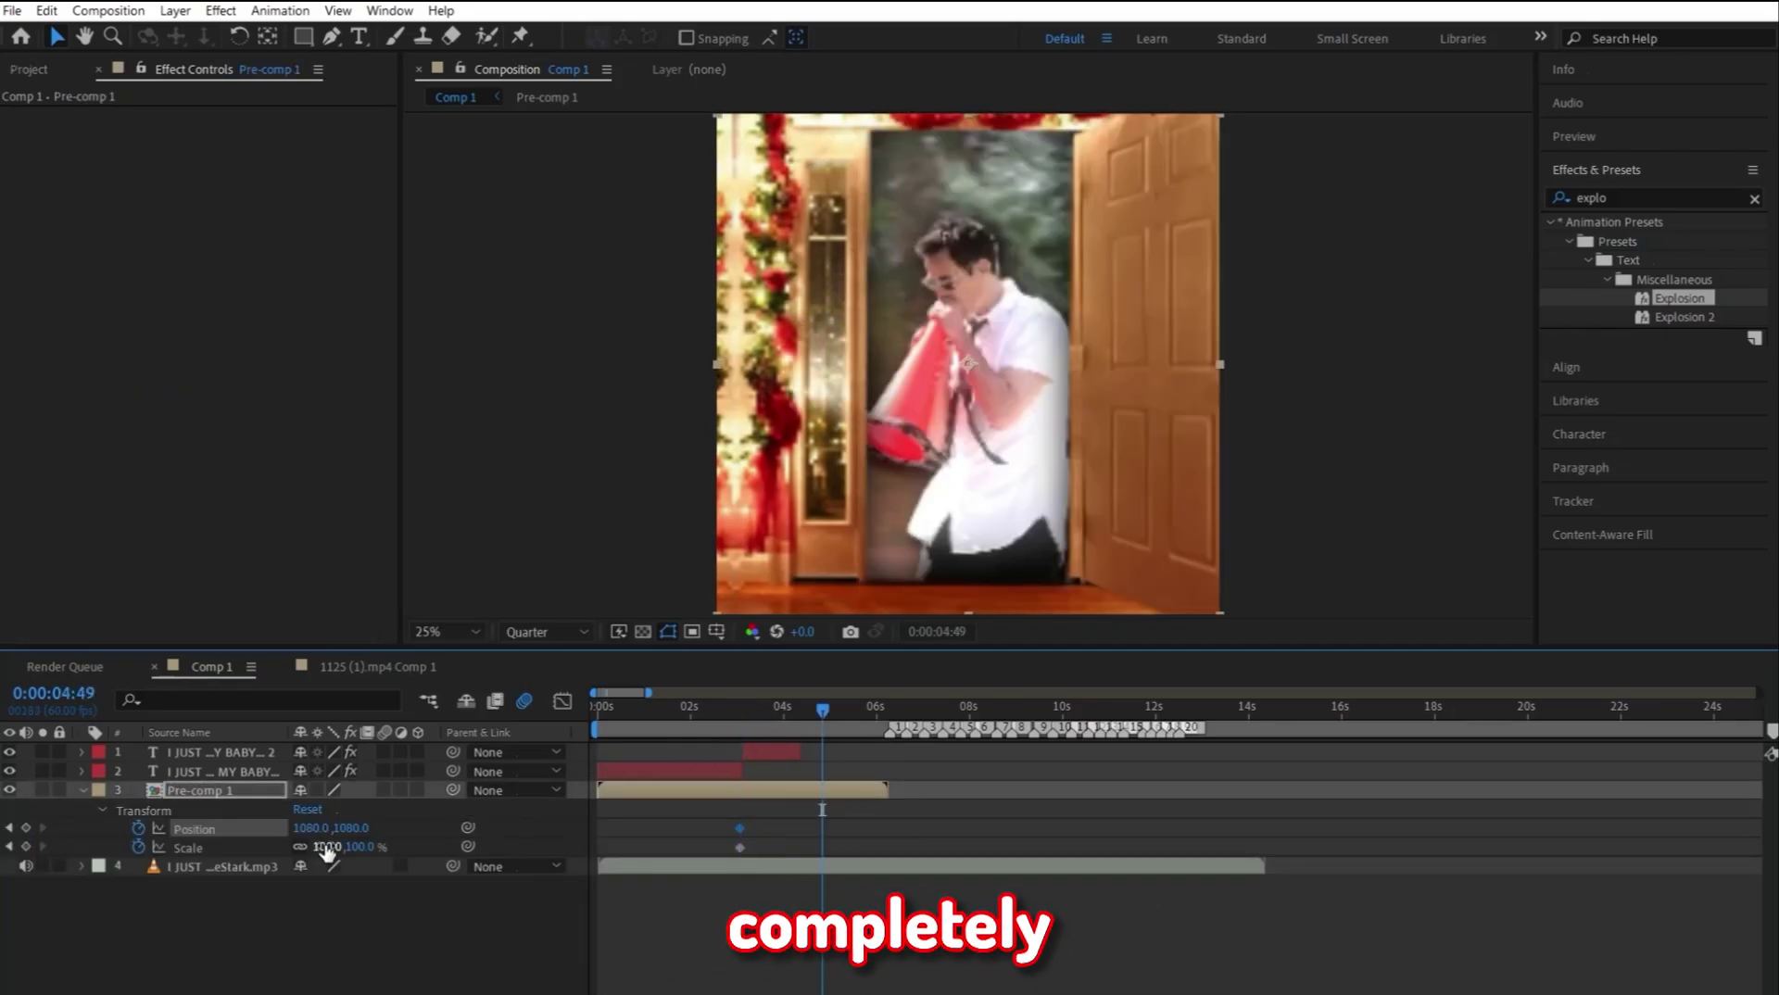
Step: At 0:00:04:49, scale the pre-composed scene to 129% and reposition it to 1040, 1040
left_click_drag(326, 850, 362, 845)
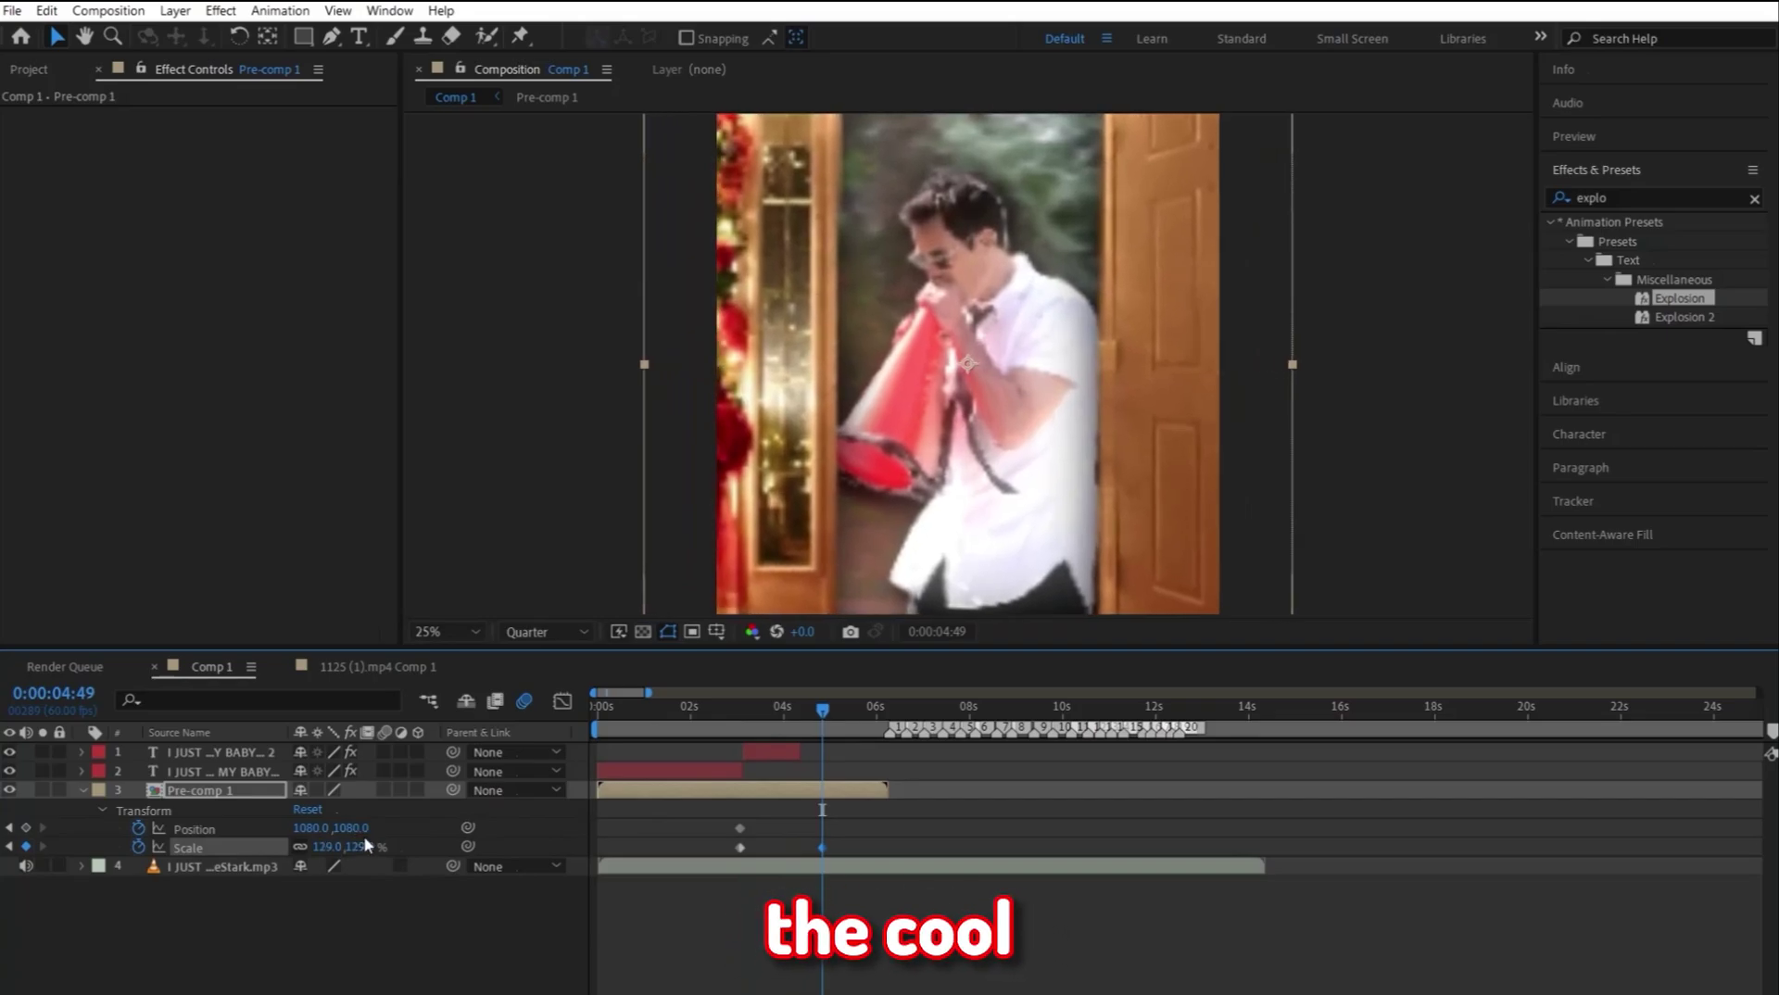
left_click_drag(1019, 475, 1010, 465)
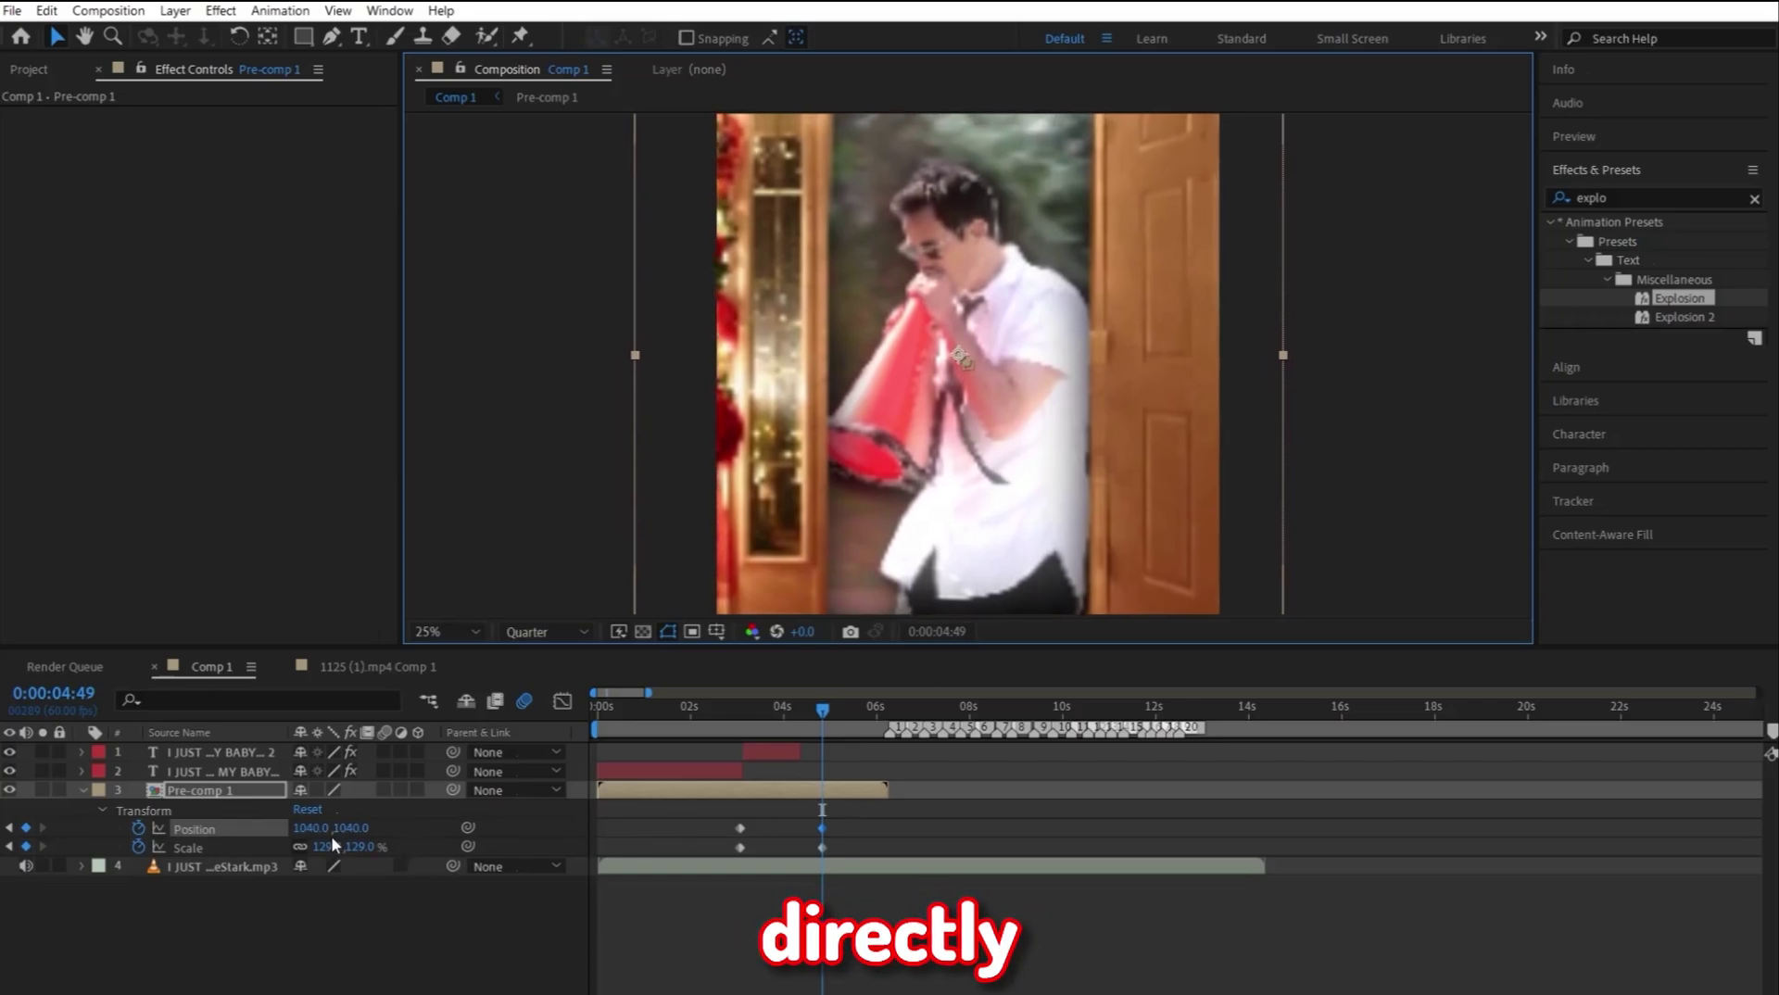
left_click(329, 846)
Step: Preview the zoom, then shape the speed curve of the eased Position and Scale keyframes in the graph editor
left_click(740, 708)
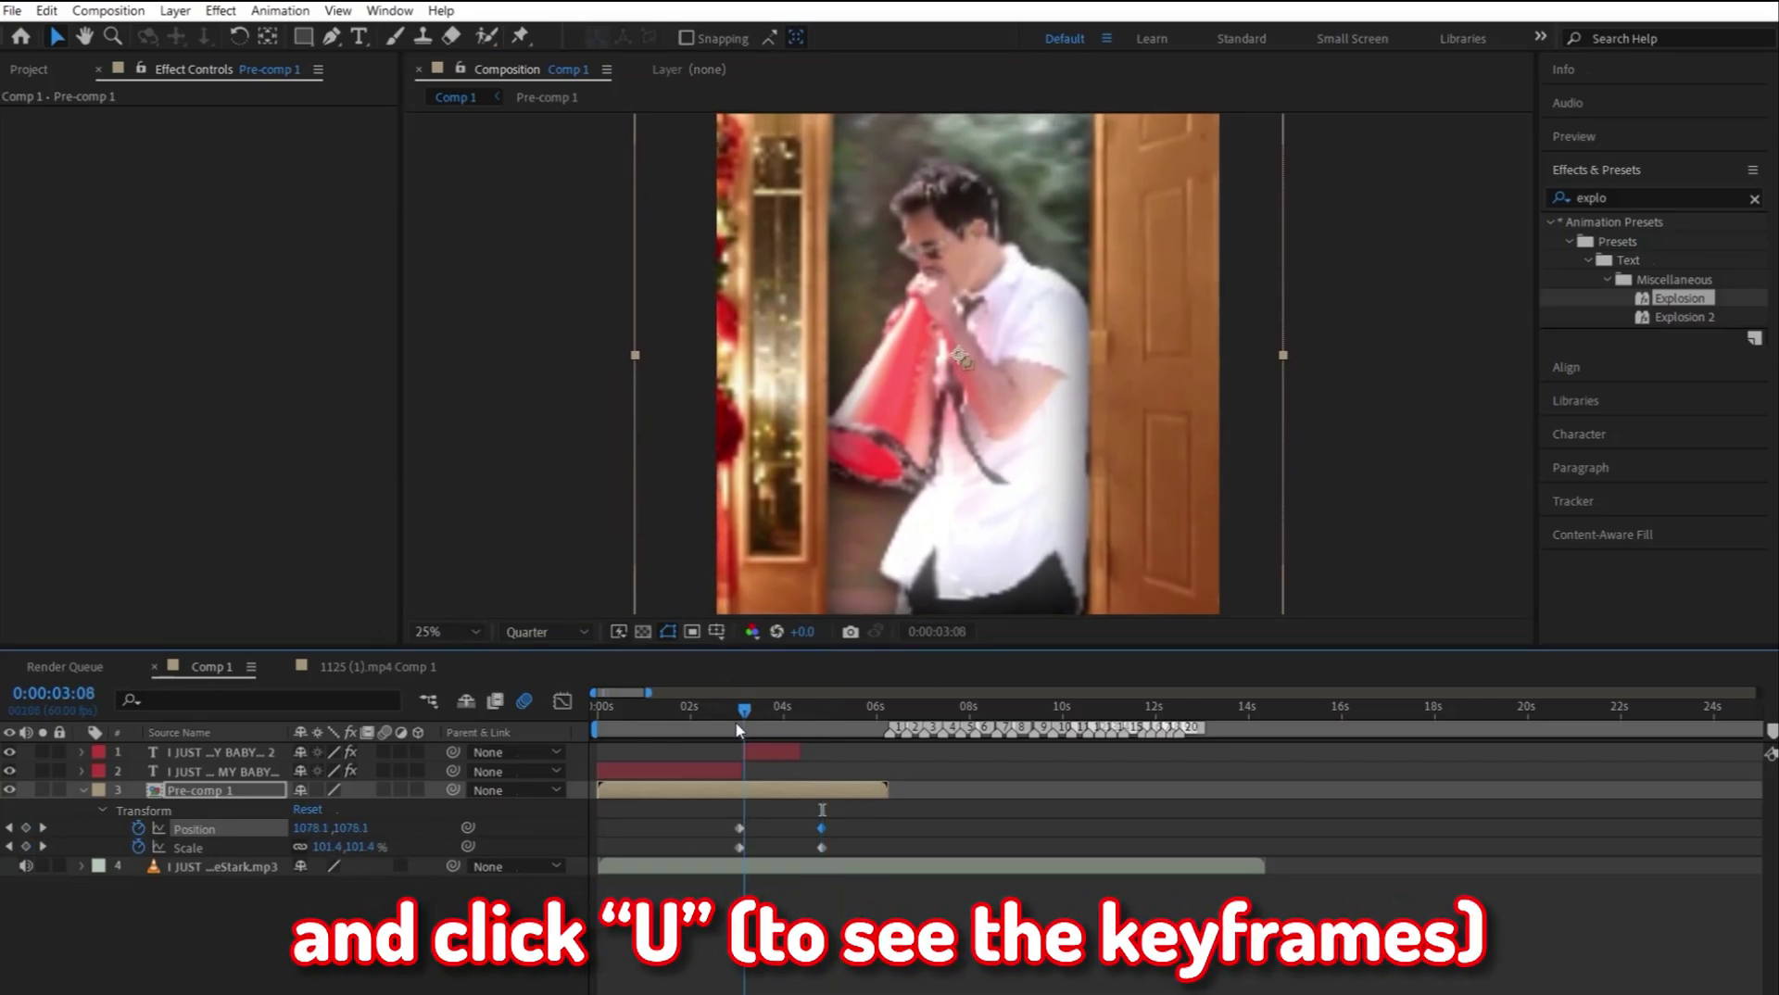
key("space")
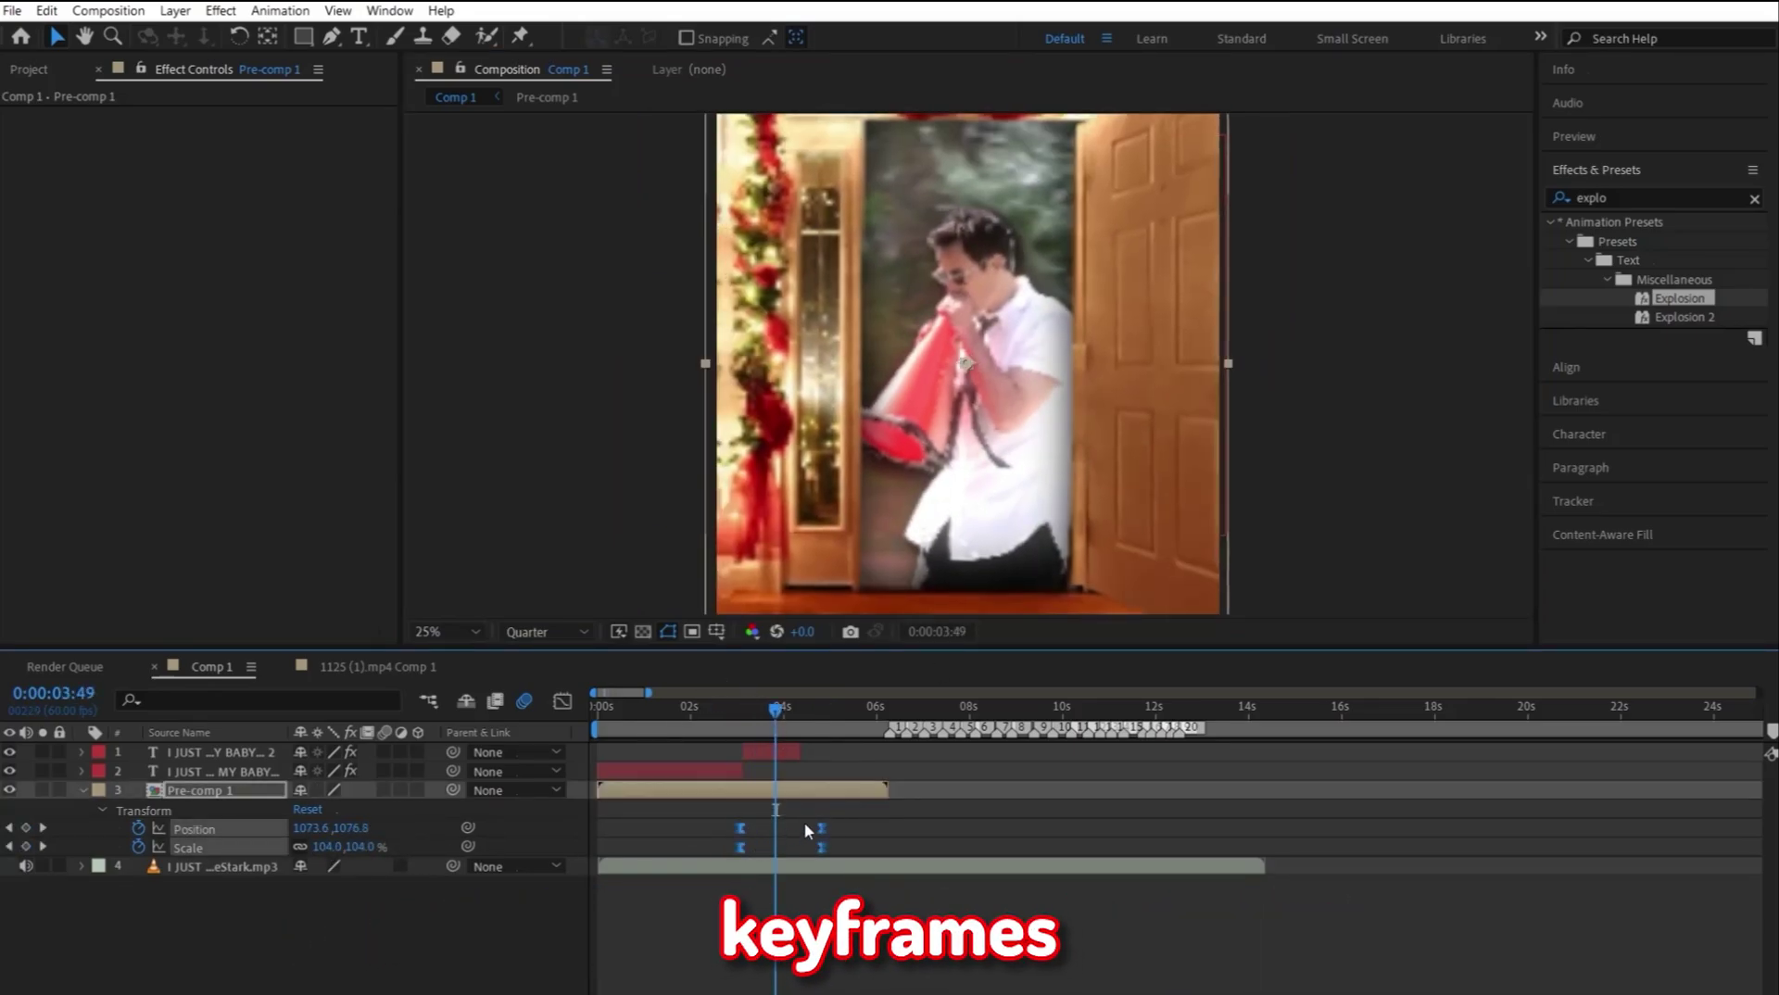
left_click_drag(839, 817, 806, 850)
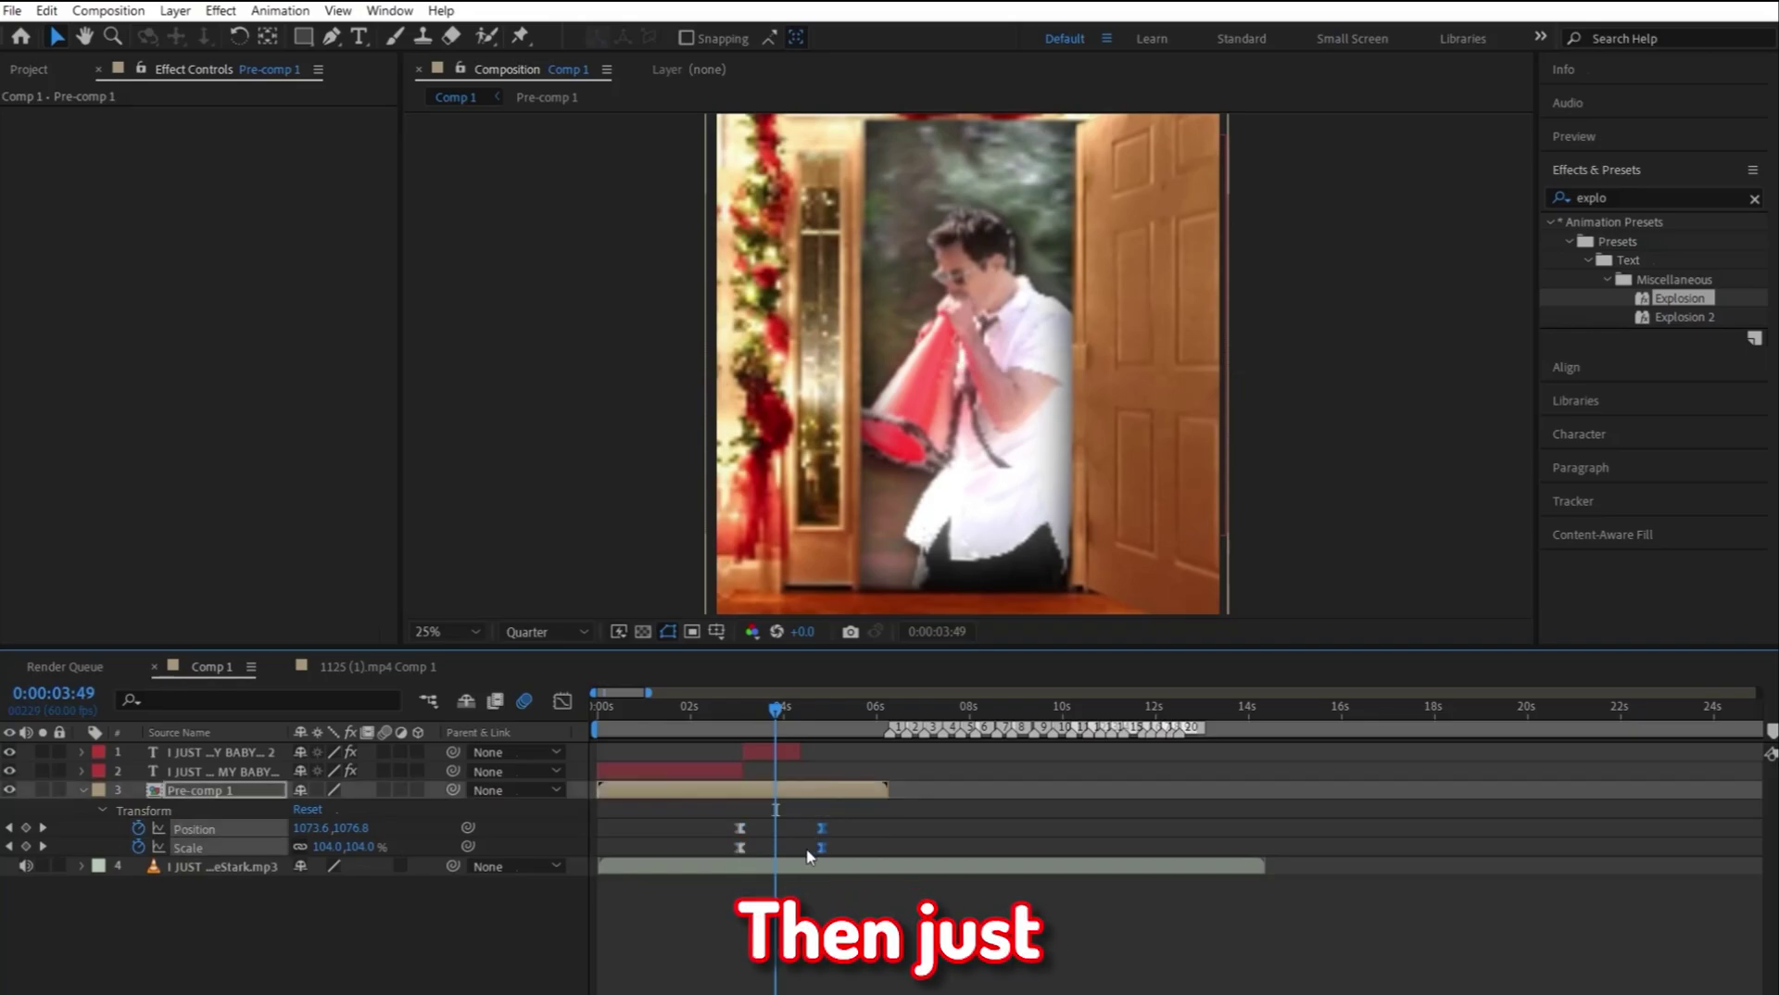
left_click(562, 702)
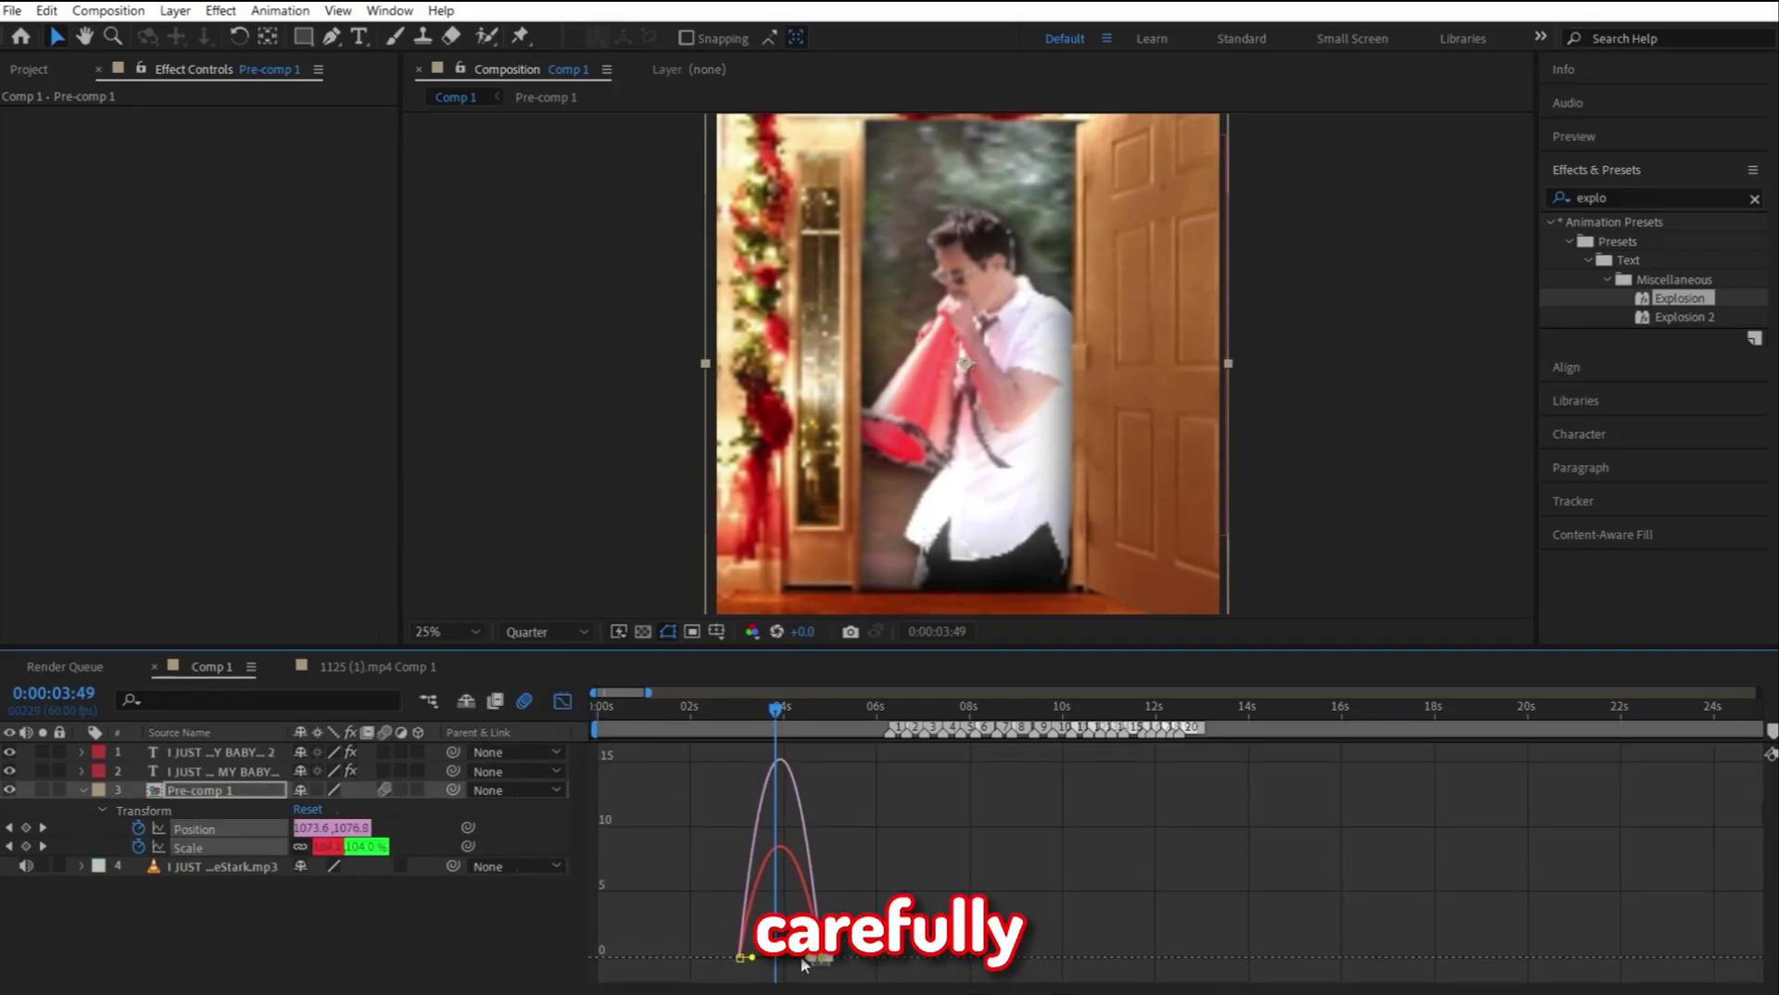
left_click_drag(799, 964, 767, 964)
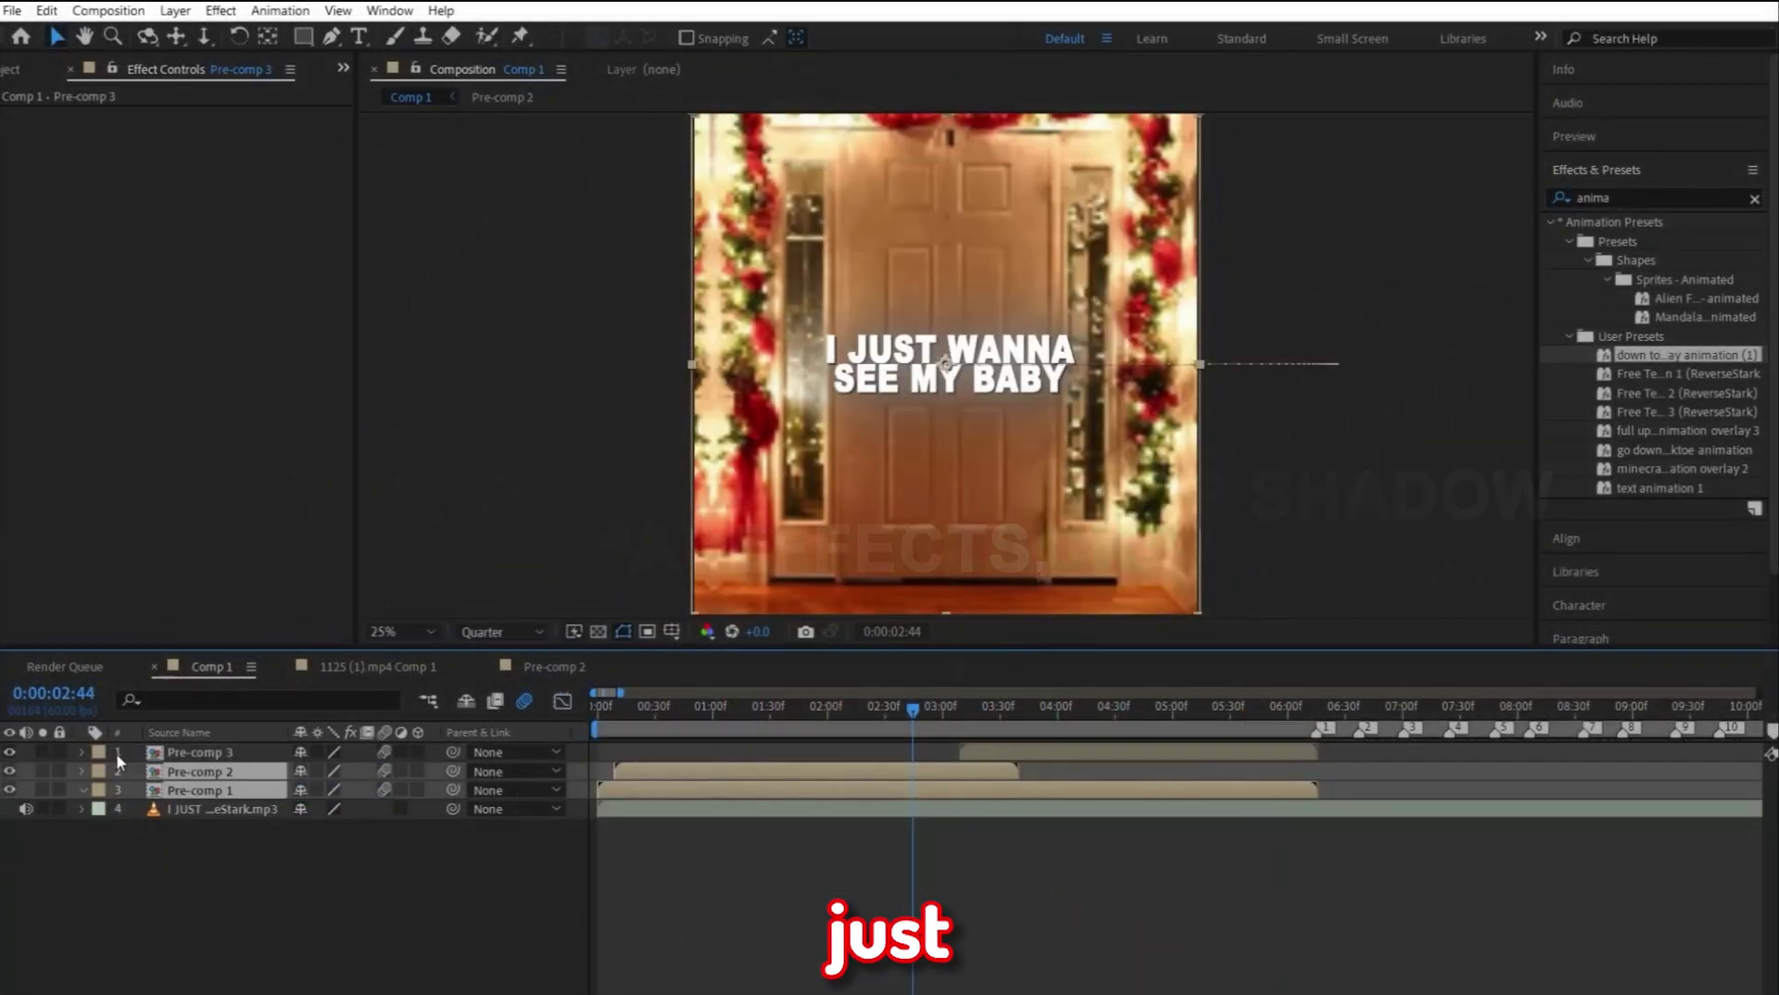
Step: Pre-compose the door scene and its text layers into a single composition
left_click(115, 752, "shift")
key("ctrl+shift+c")
left_click(944, 661)
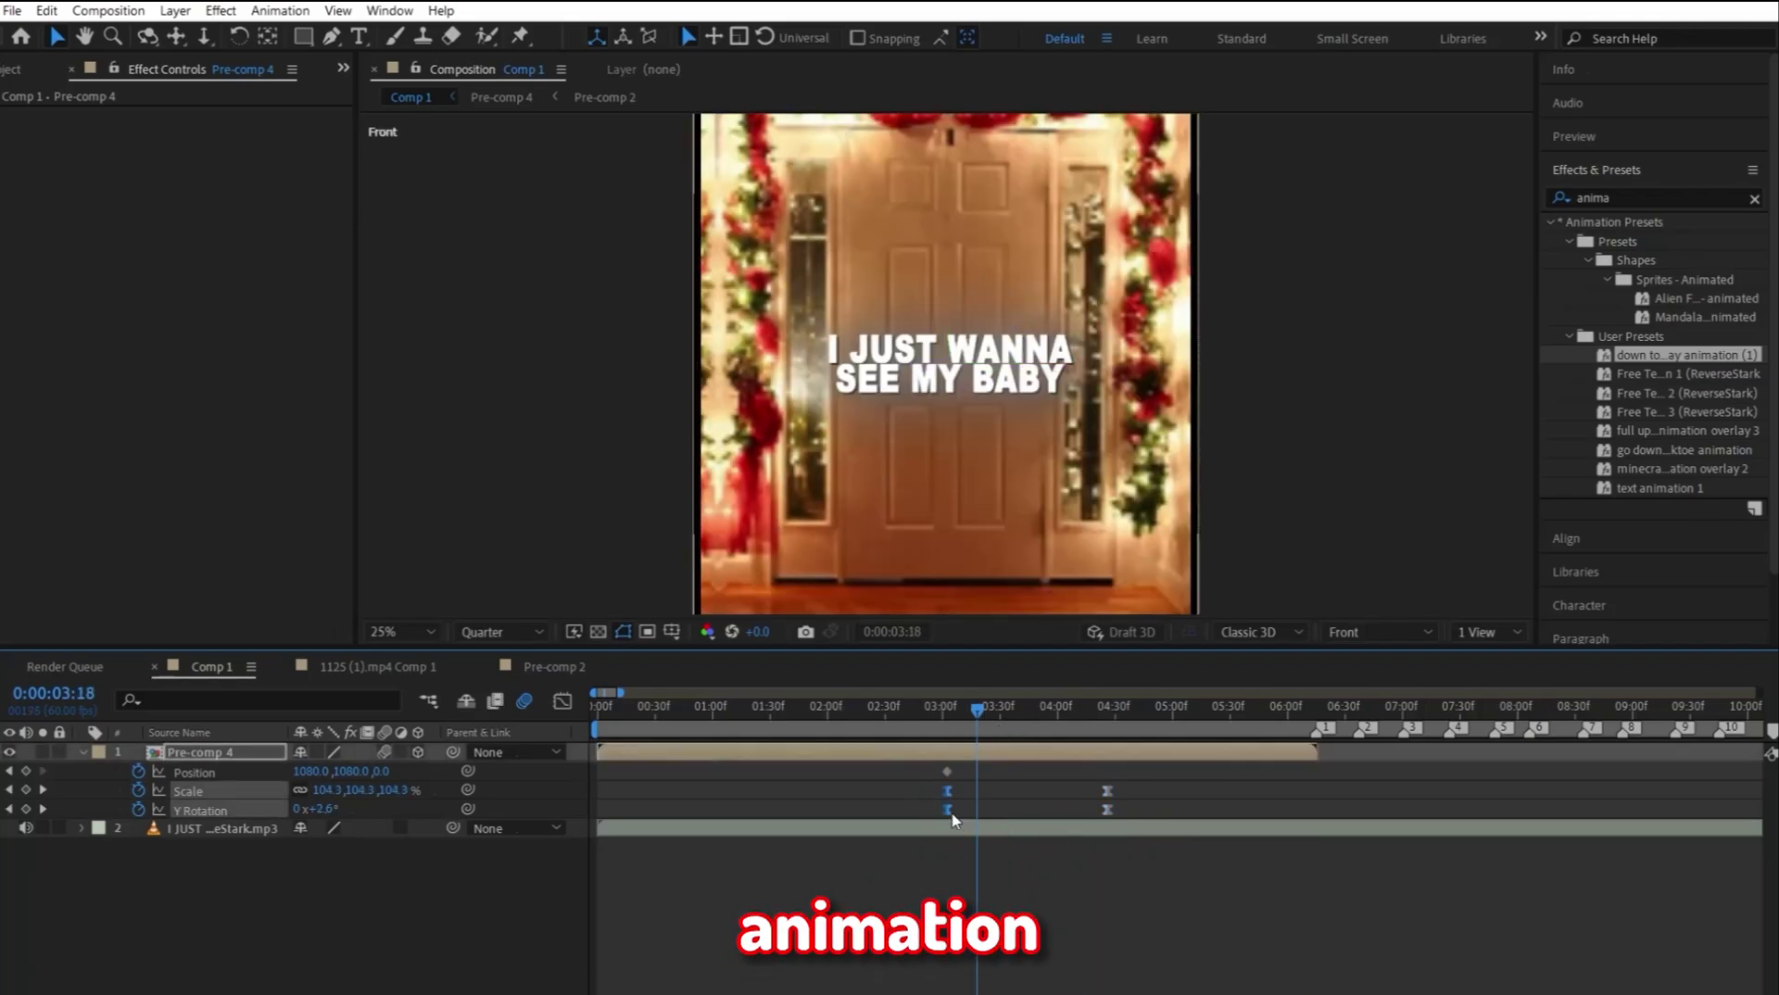
Step: Move the first Scale and Y Rotation keyframes earlier to 0:00:02:55 and preview the zoom against the audio
left_click_drag(948, 810, 935, 819)
key("space")
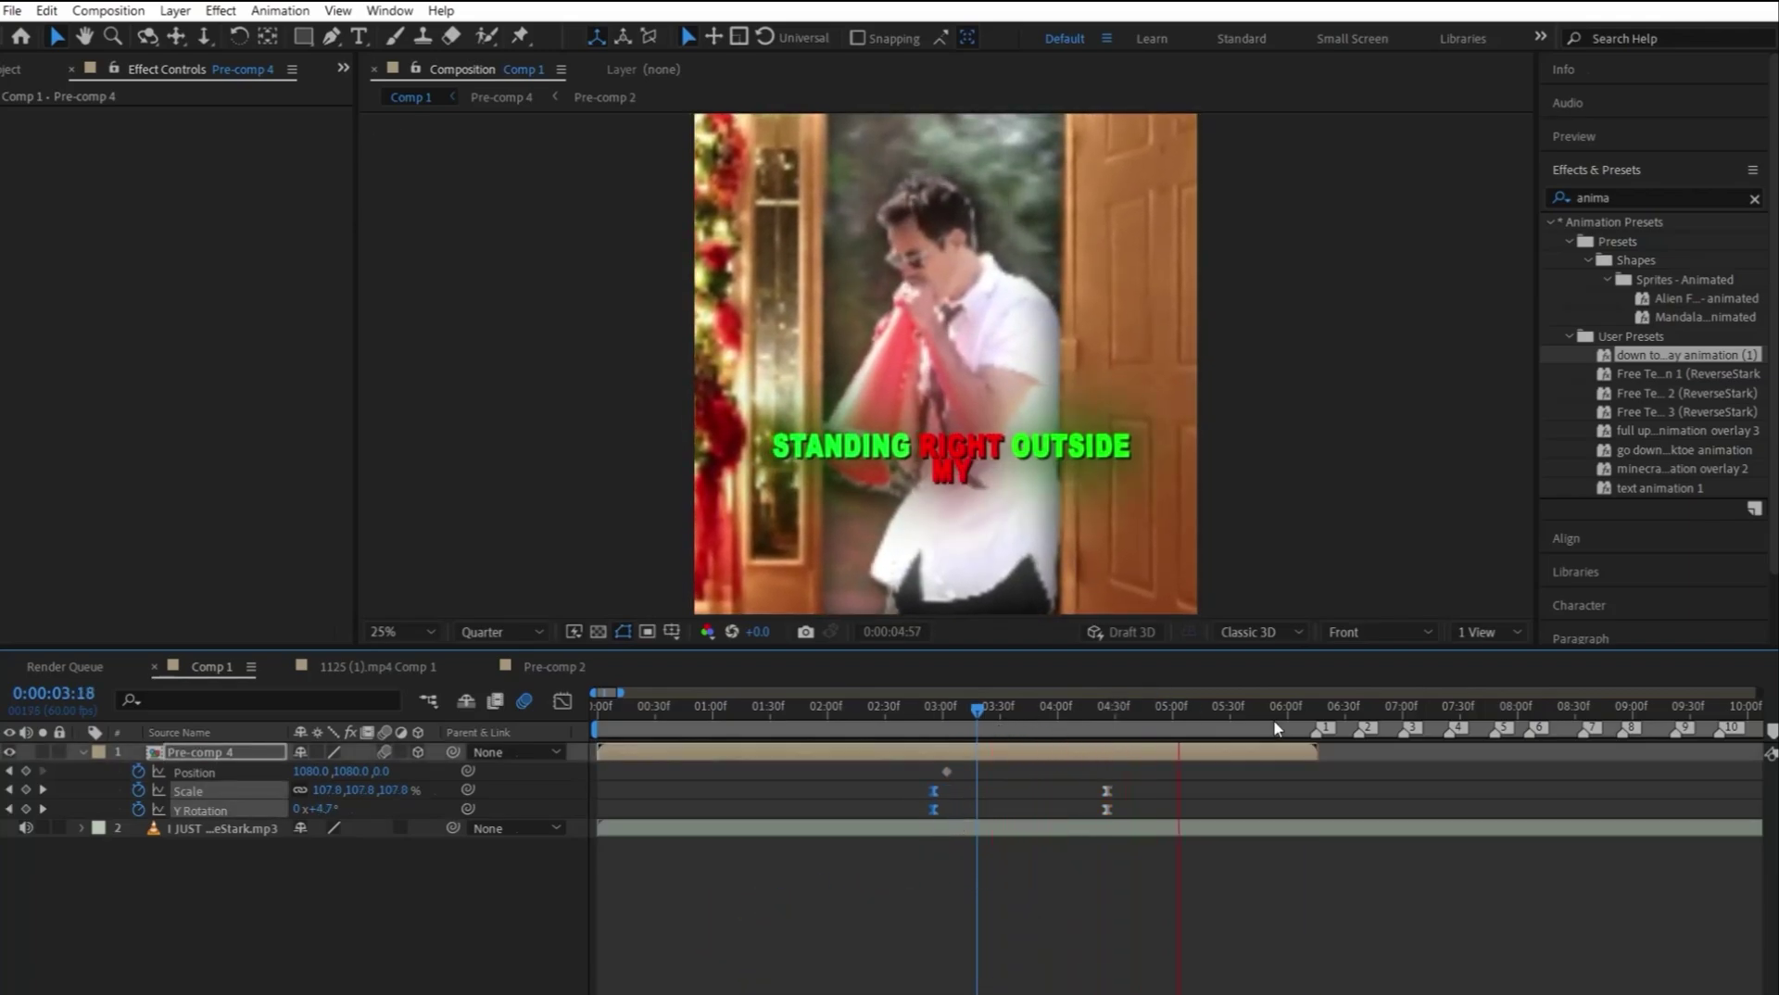
left_click(1226, 732)
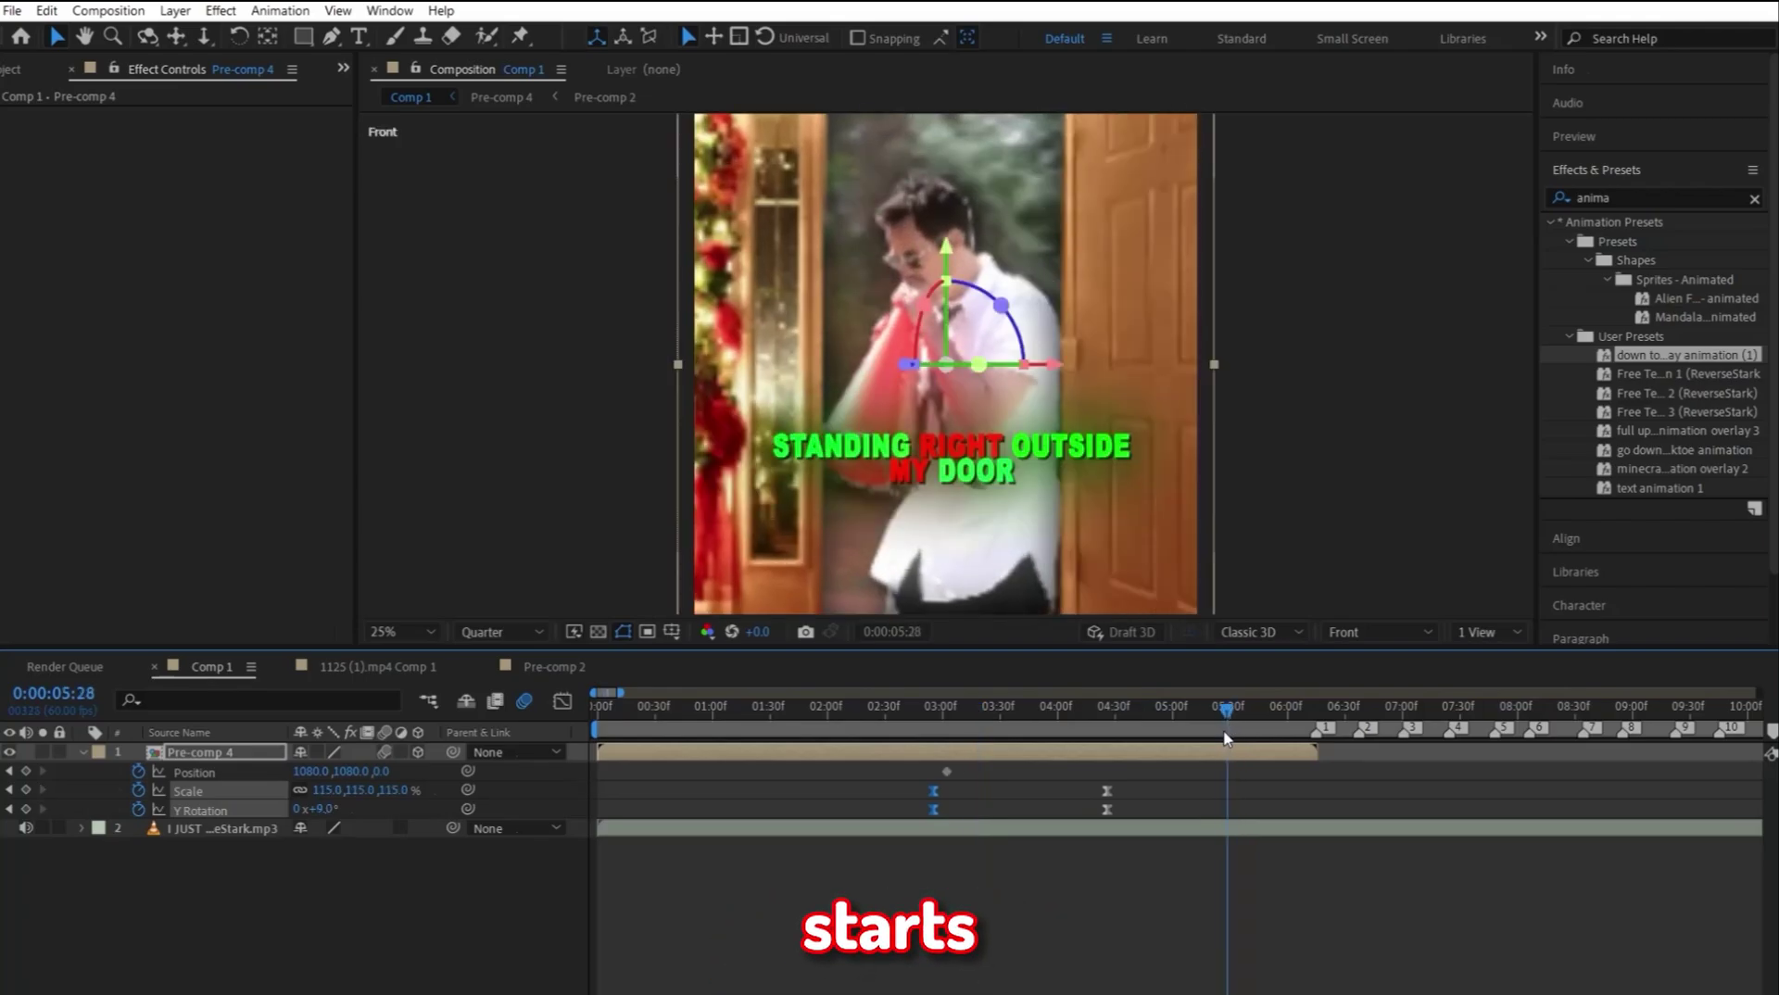
Step: Build a pulsing zoom from about 0:00:05:28 to the layer's end by enlarging one Scale keyframe and repeating the alternating keyframes
key("s")
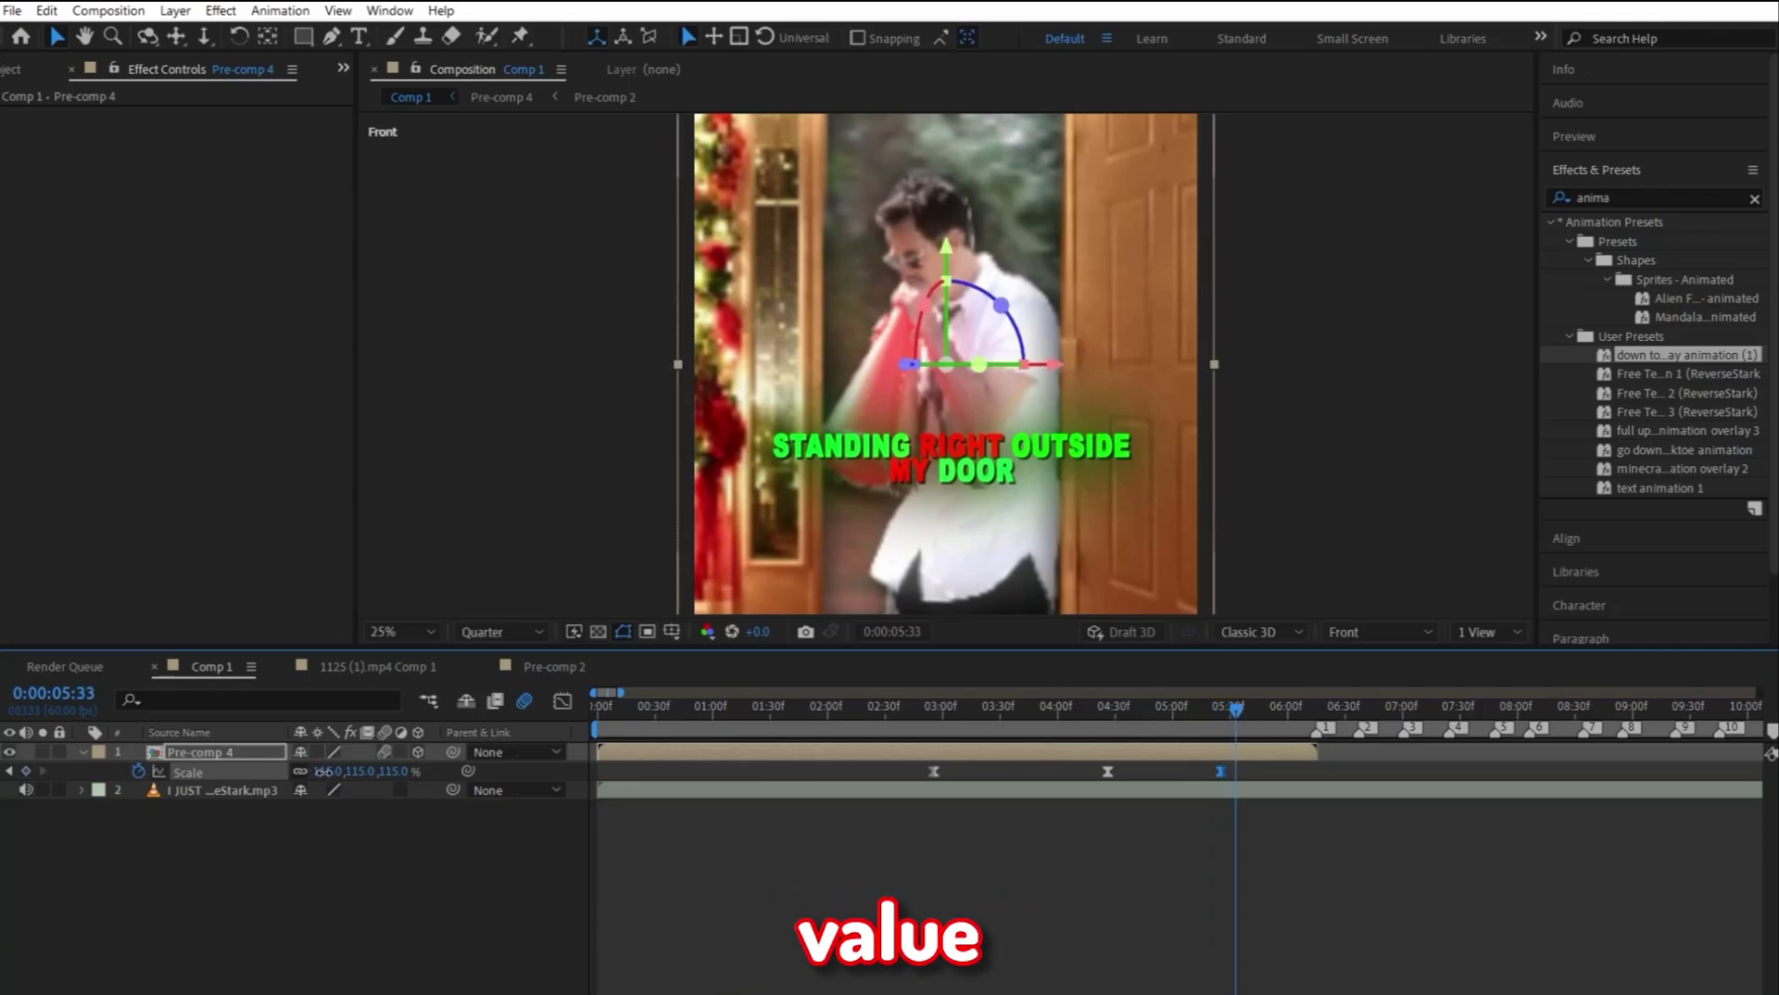
left_click_drag(324, 772, 339, 772)
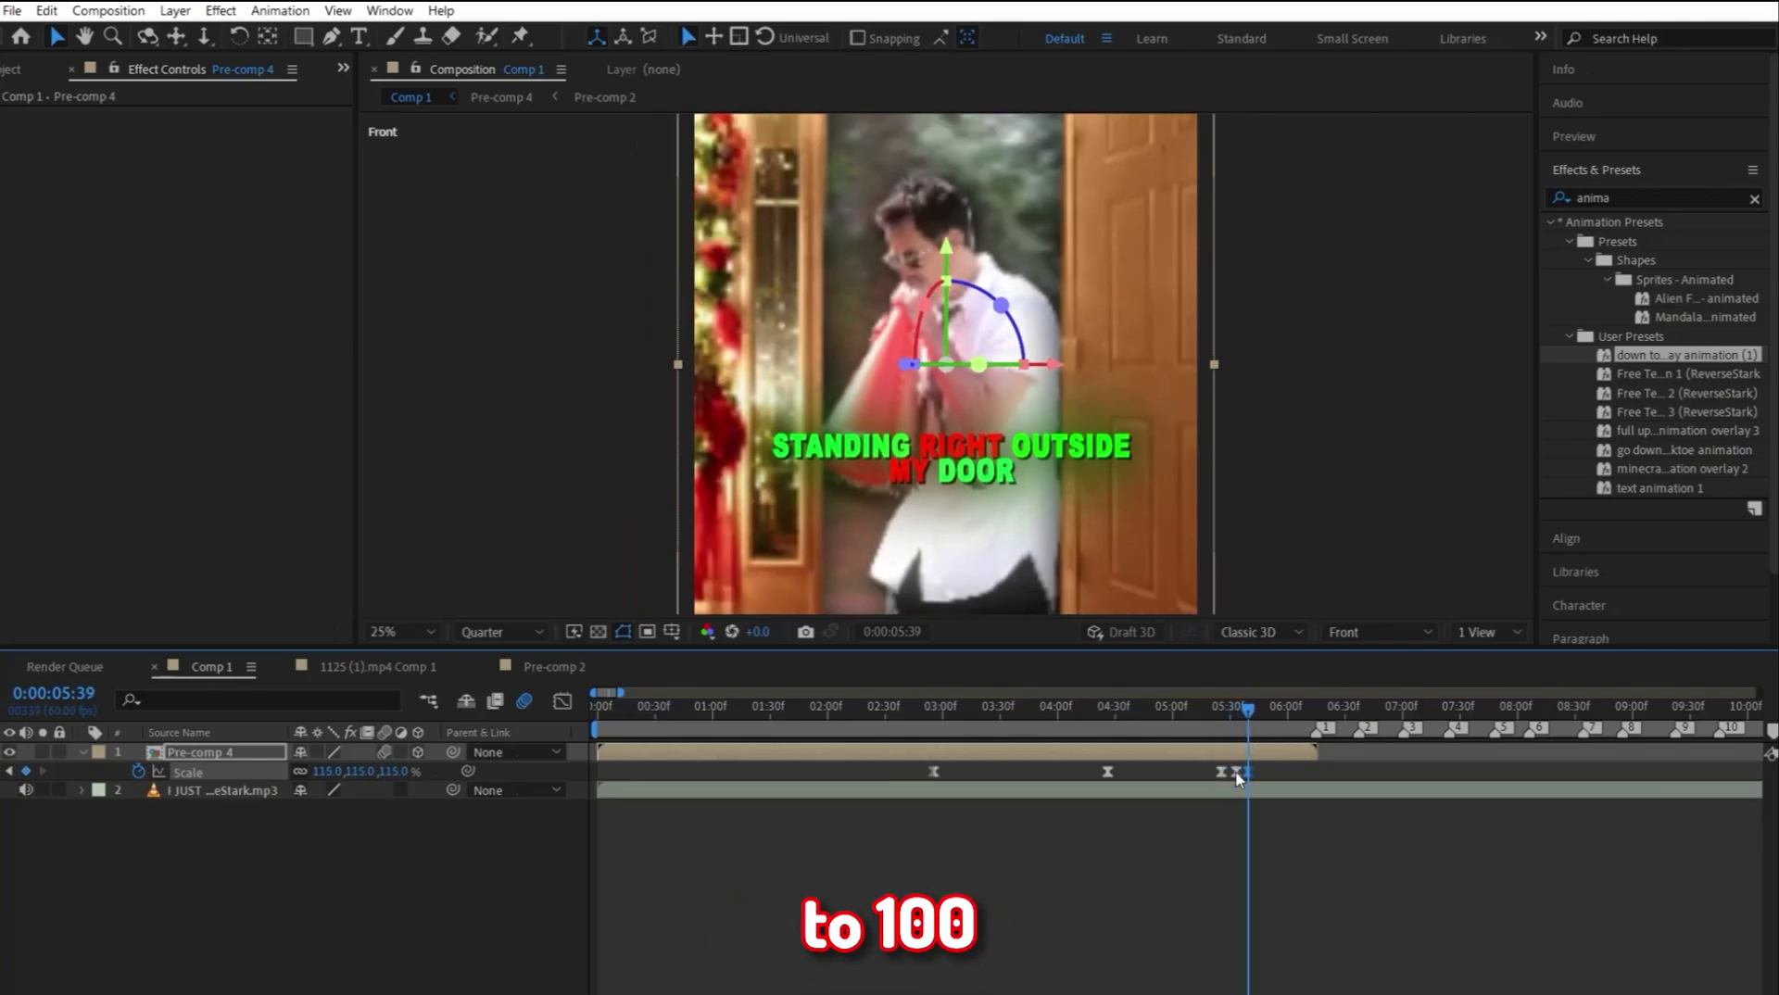
key("ctrl+v")
key("ctrl+v")
left_click(1193, 711)
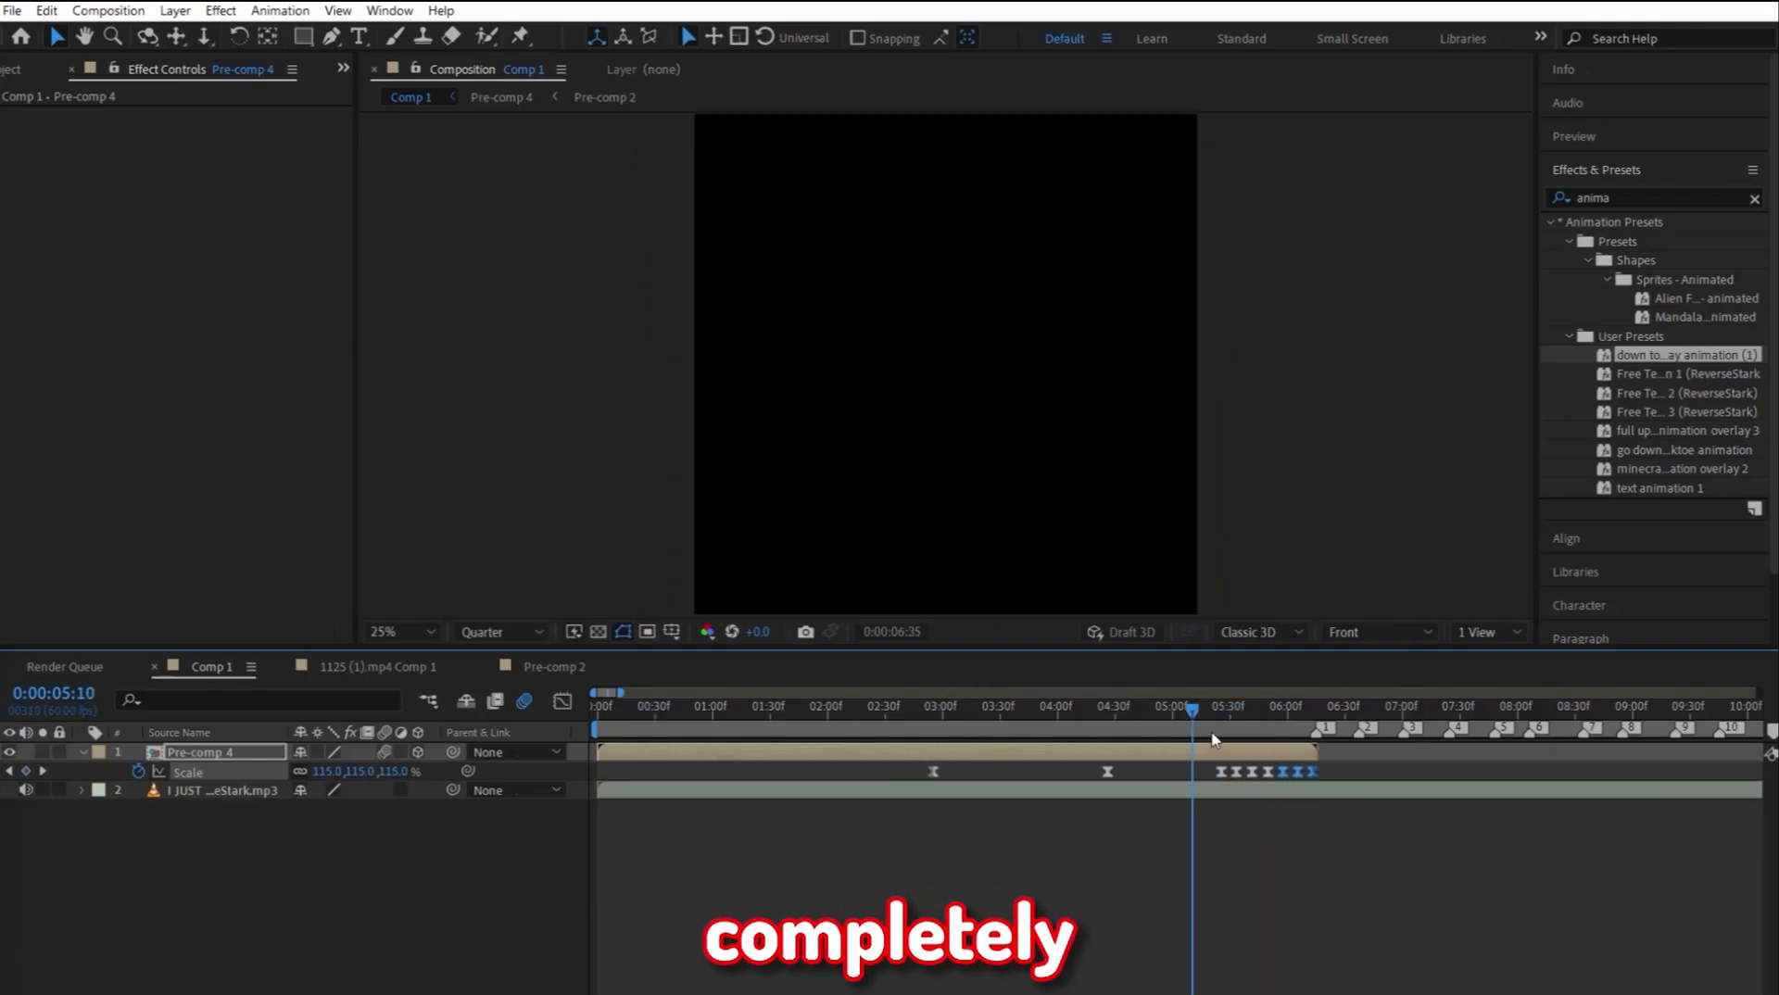
key("ctrl+v")
left_click(1165, 711)
key("ctrl+v")
key("ctrl+z")
left_click_drag(1168, 712, 1203, 776)
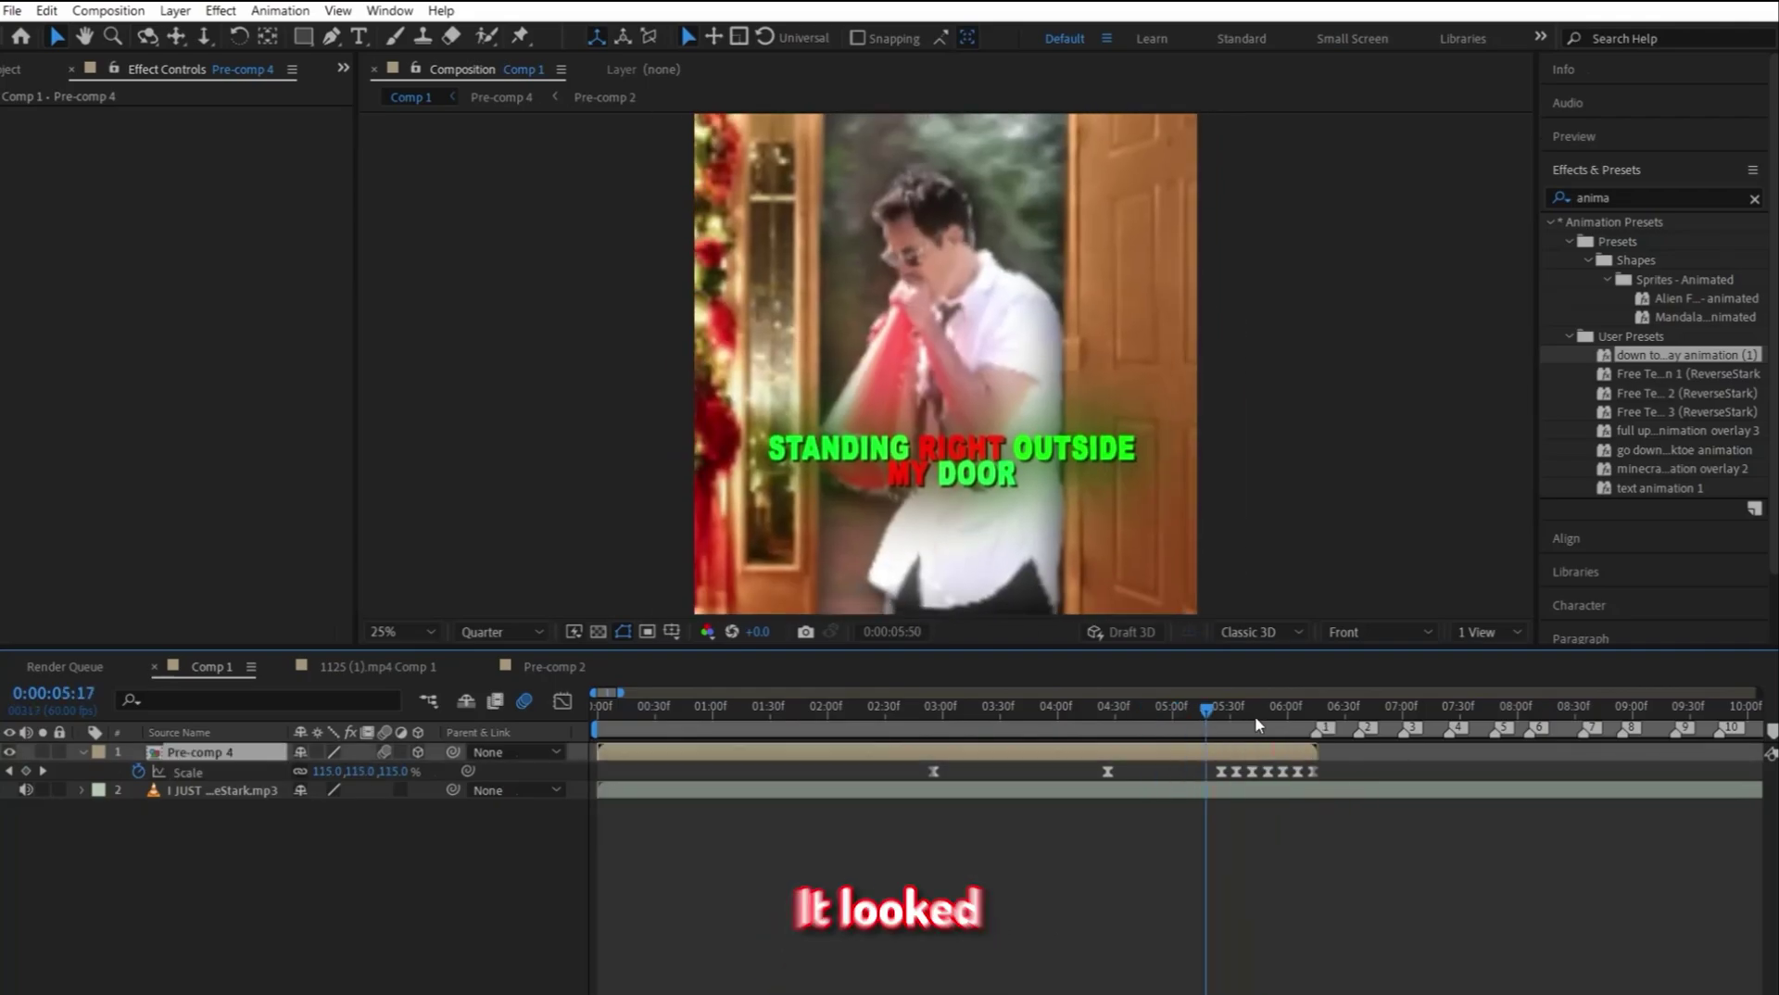
Step: Review the pulsing zoom and select the last Scale keyframe at 0:00:06:15
left_click_drag(1259, 716, 1217, 738)
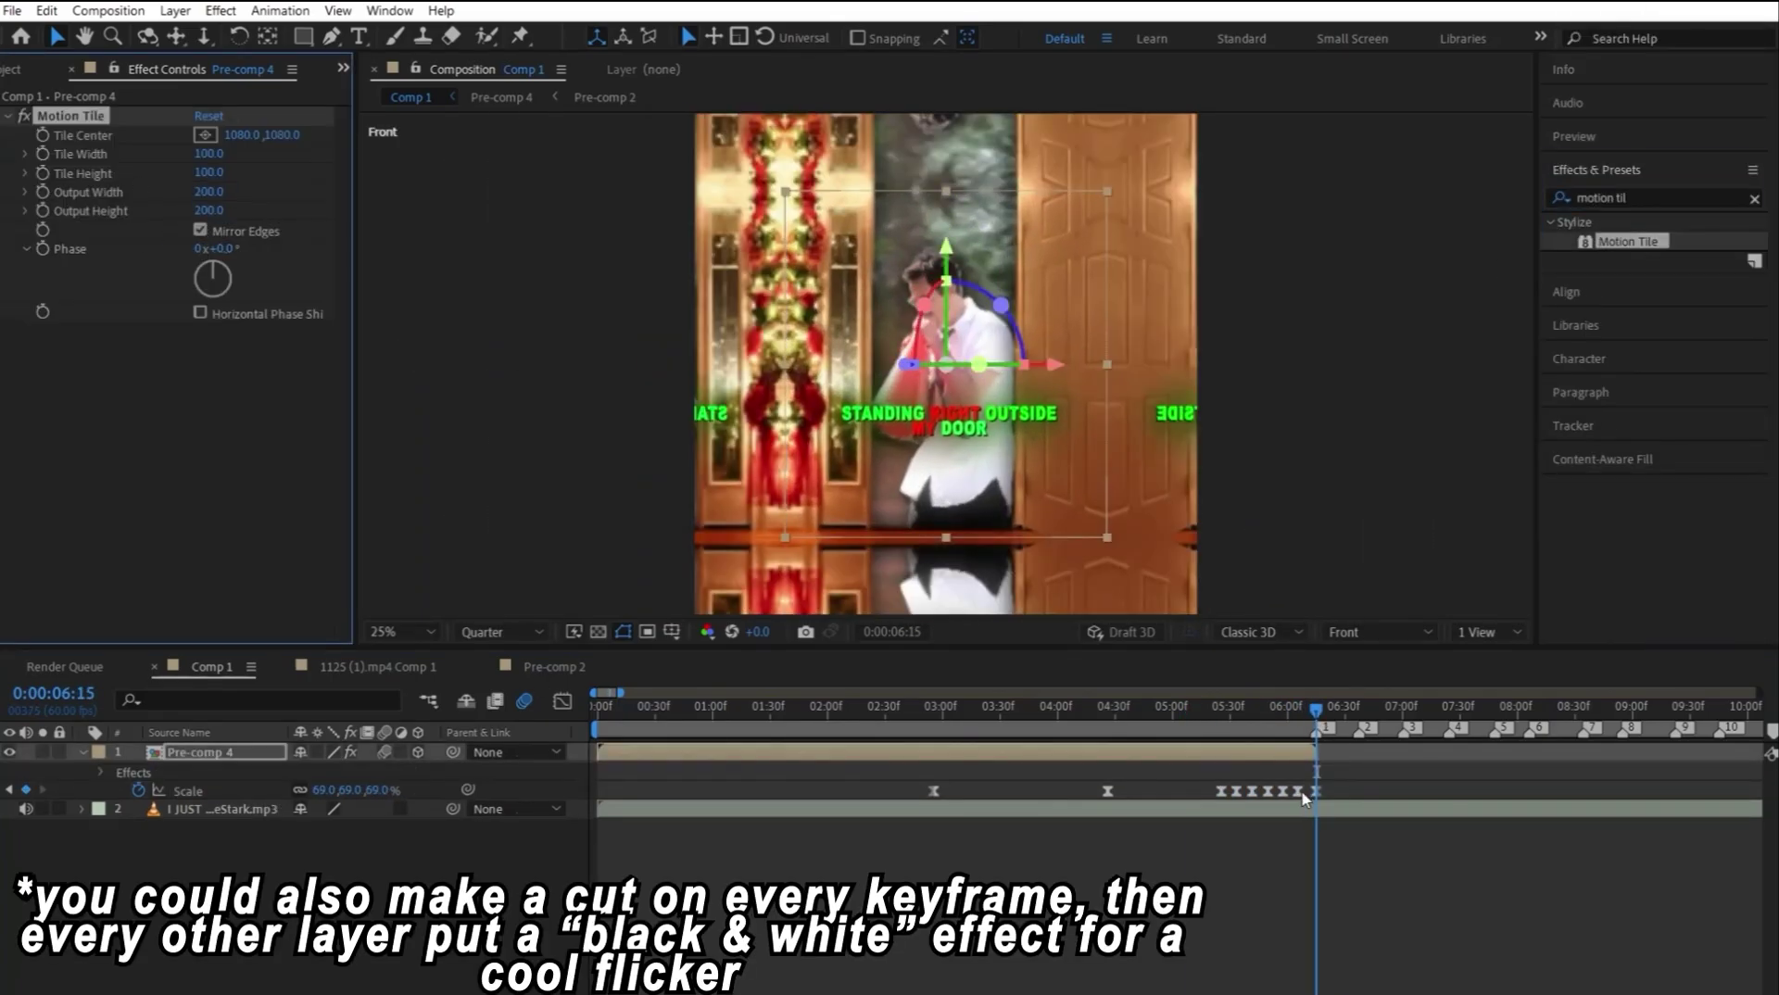
left_click(1315, 792)
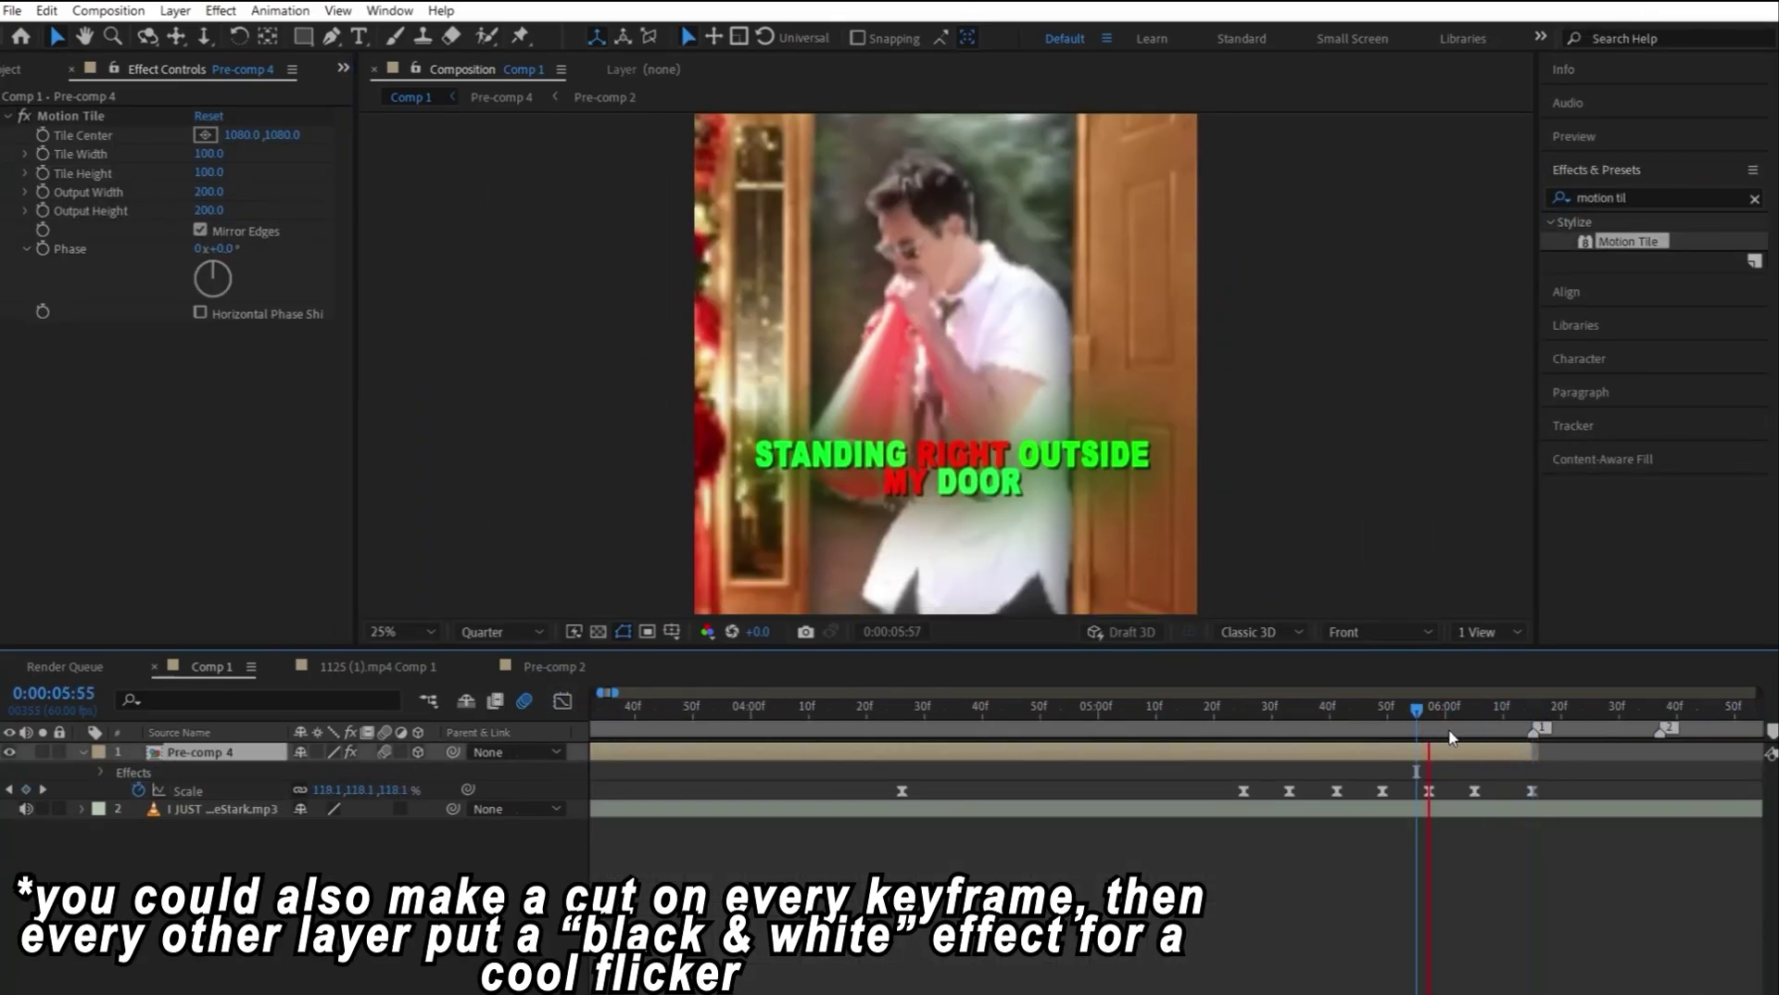